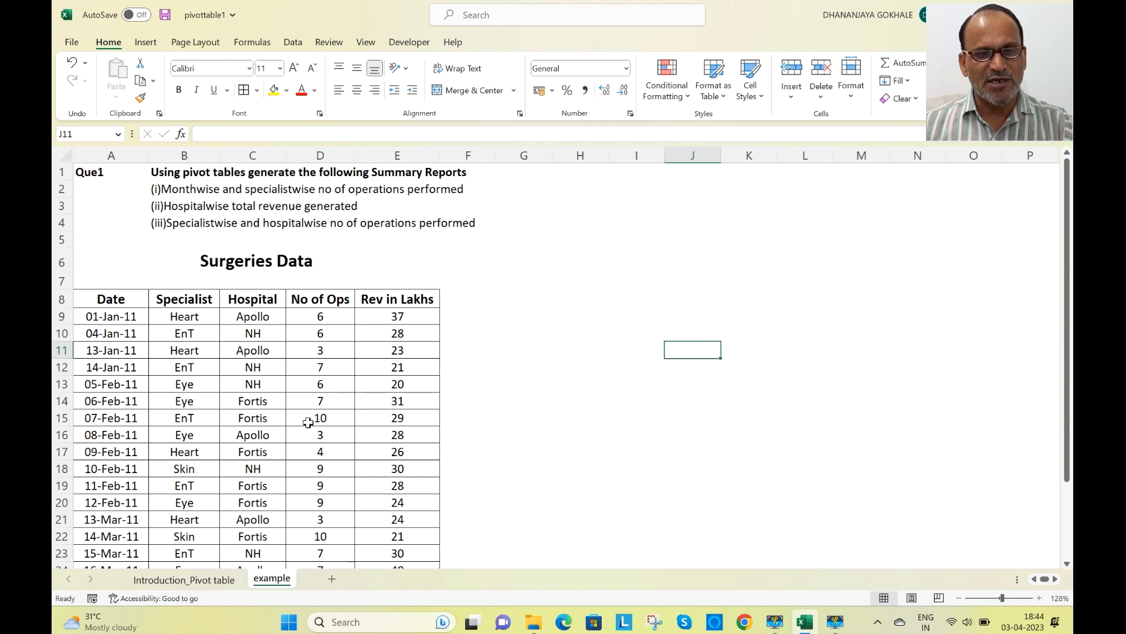
Step: Insert a PivotTable on a new worksheet from the Surgeries Data range A8:E28 of the example sheet
{"action": "left_click", "coordinate": [250, 440]}
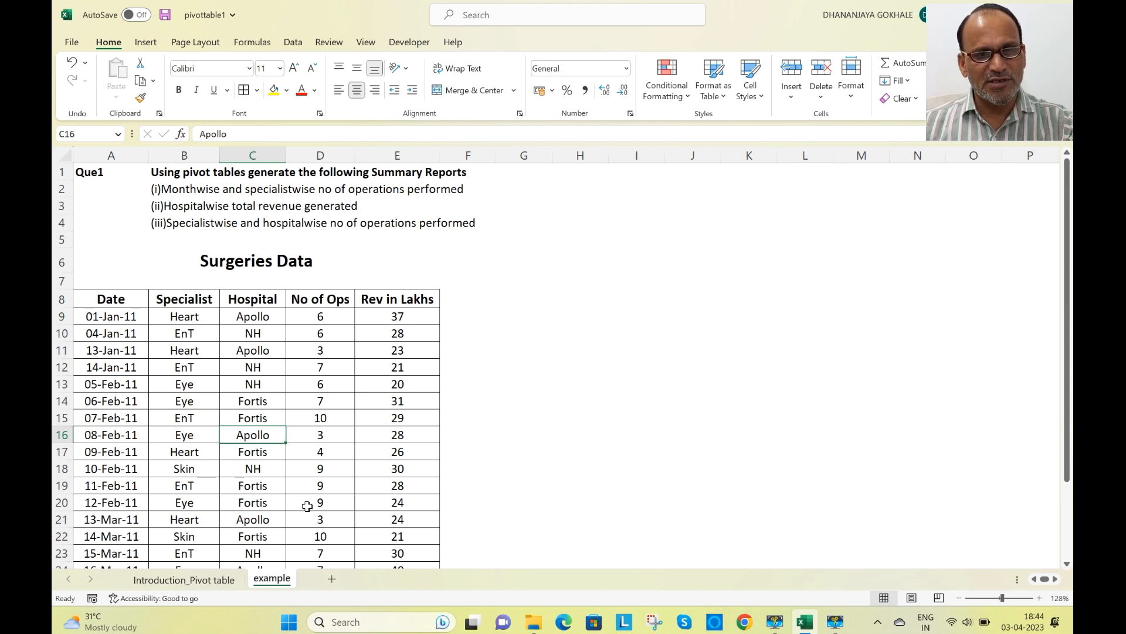
{"action": "key", "text": "ctrl+a"}
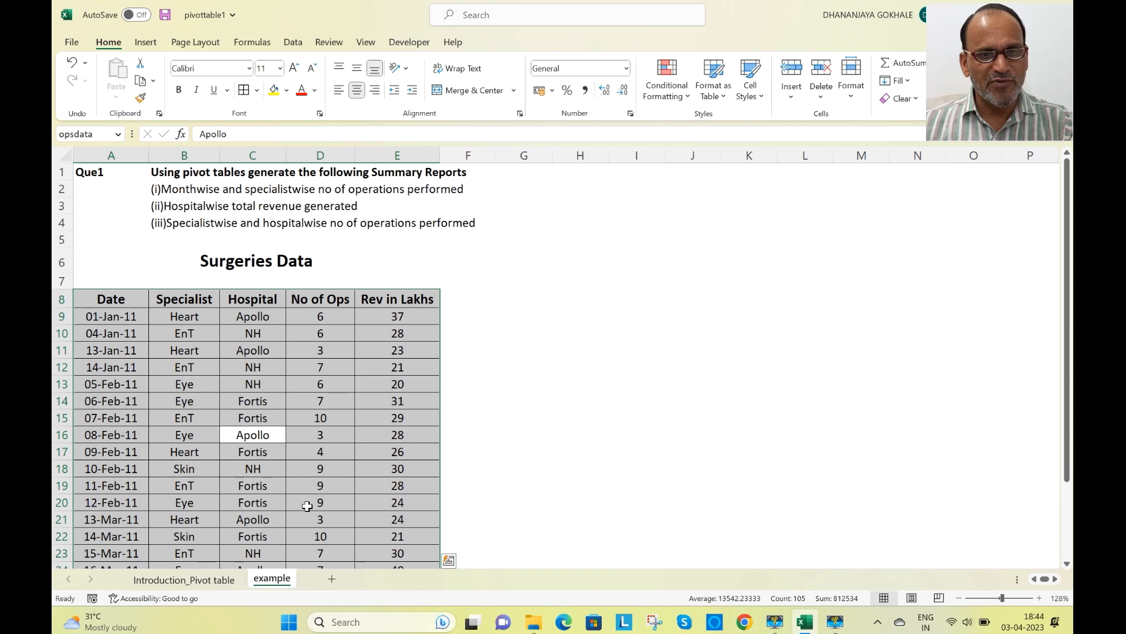
{"action": "left_click", "coordinate": [148, 42]}
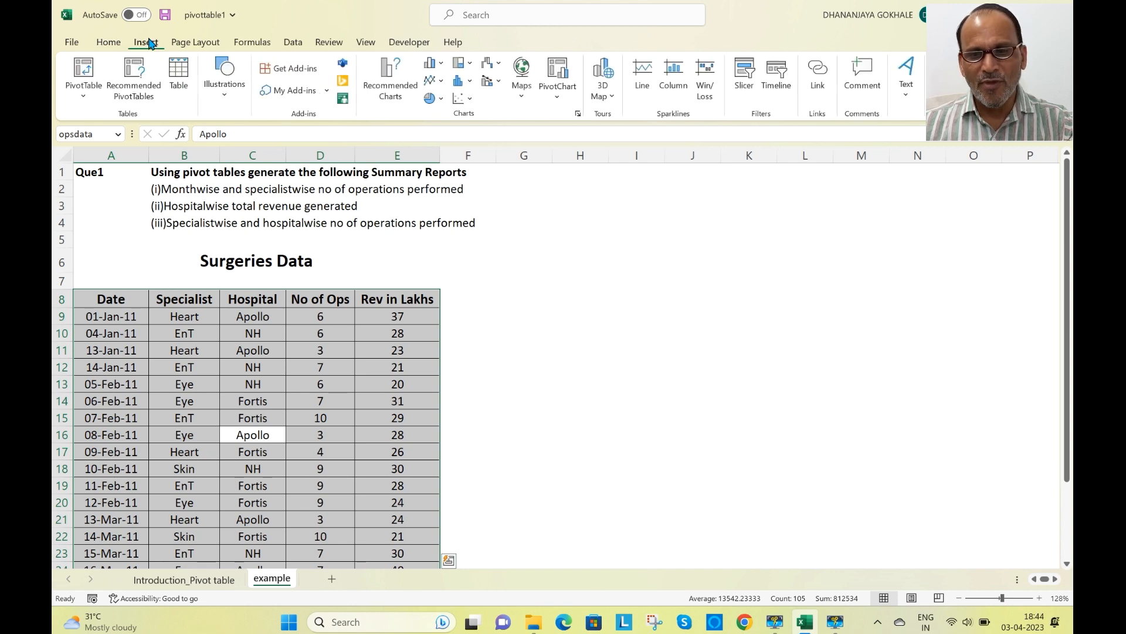
{"action": "left_click", "coordinate": [84, 81]}
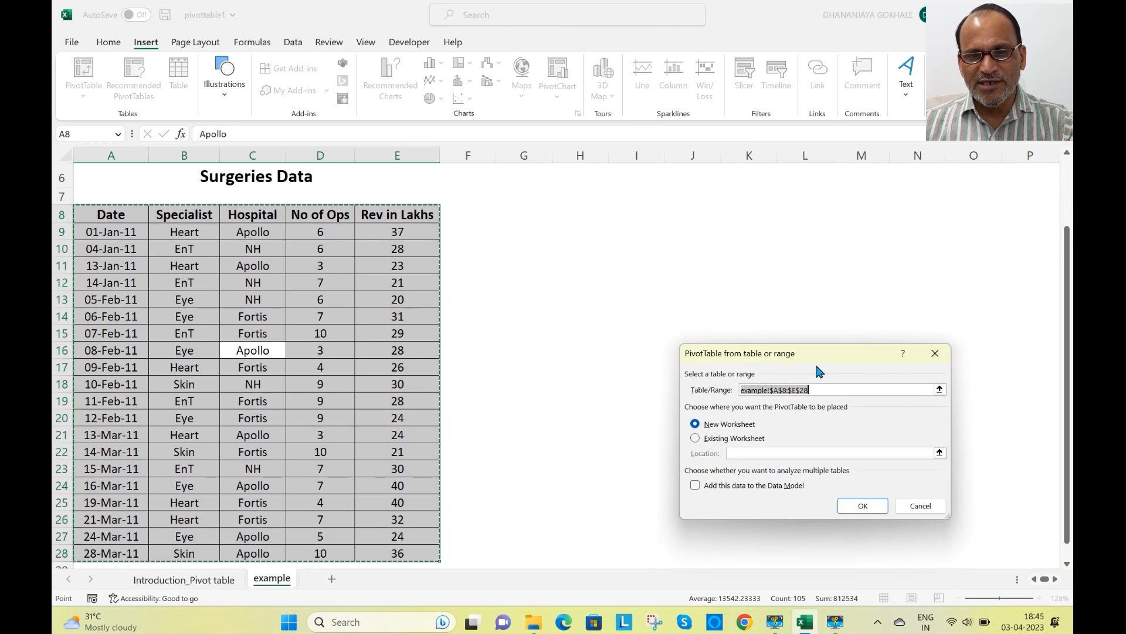
{"action": "left_click_drag", "start_coordinate": [815, 356], "coordinate": [720, 231]}
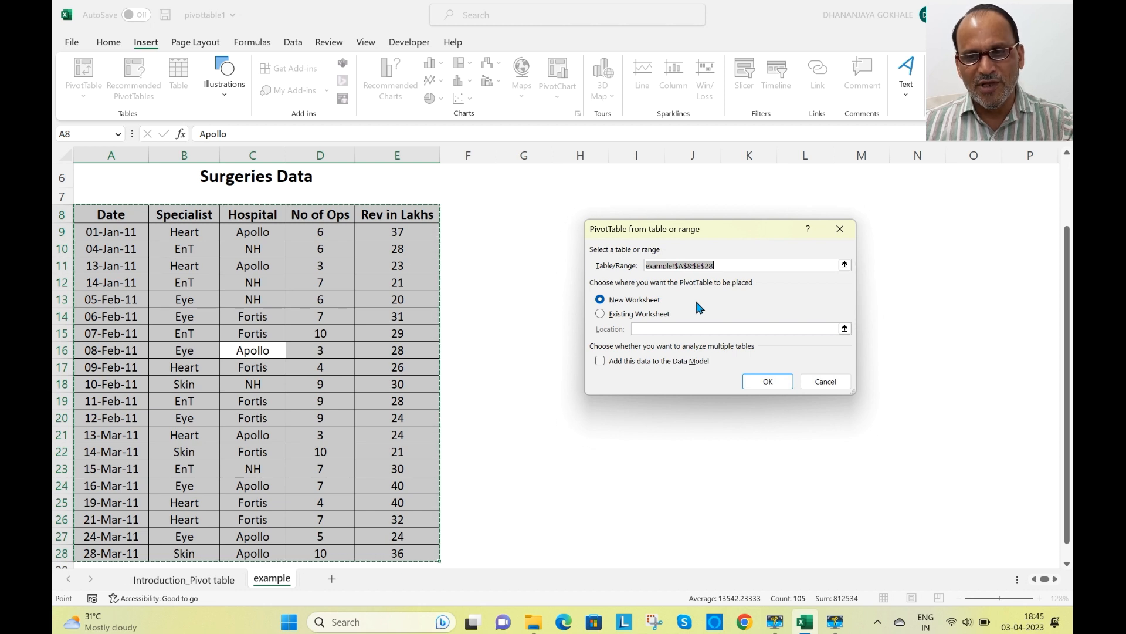
{"action": "left_click", "coordinate": [767, 382]}
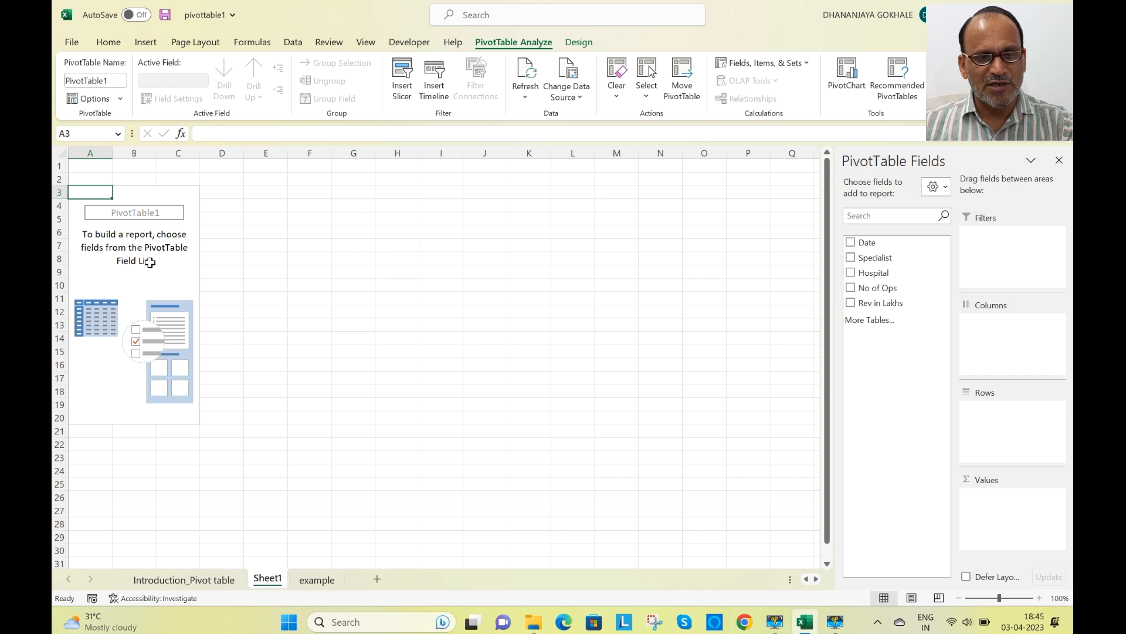
{"action": "left_click", "coordinate": [131, 193]}
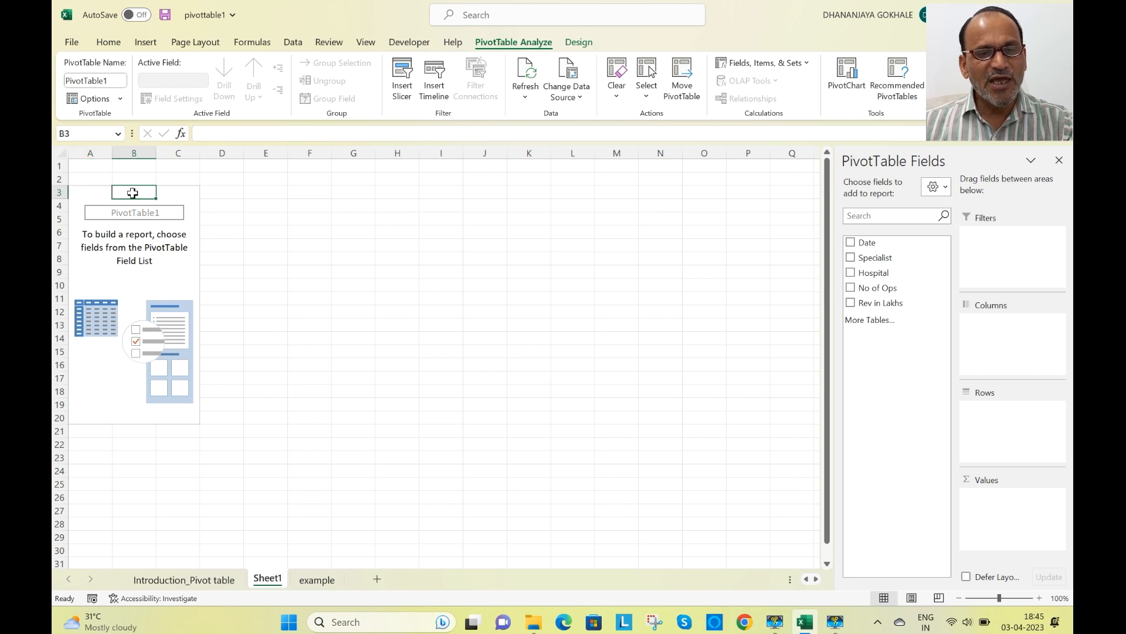
{"action": "left_click_drag", "start_coordinate": [89, 192], "coordinate": [196, 399]}
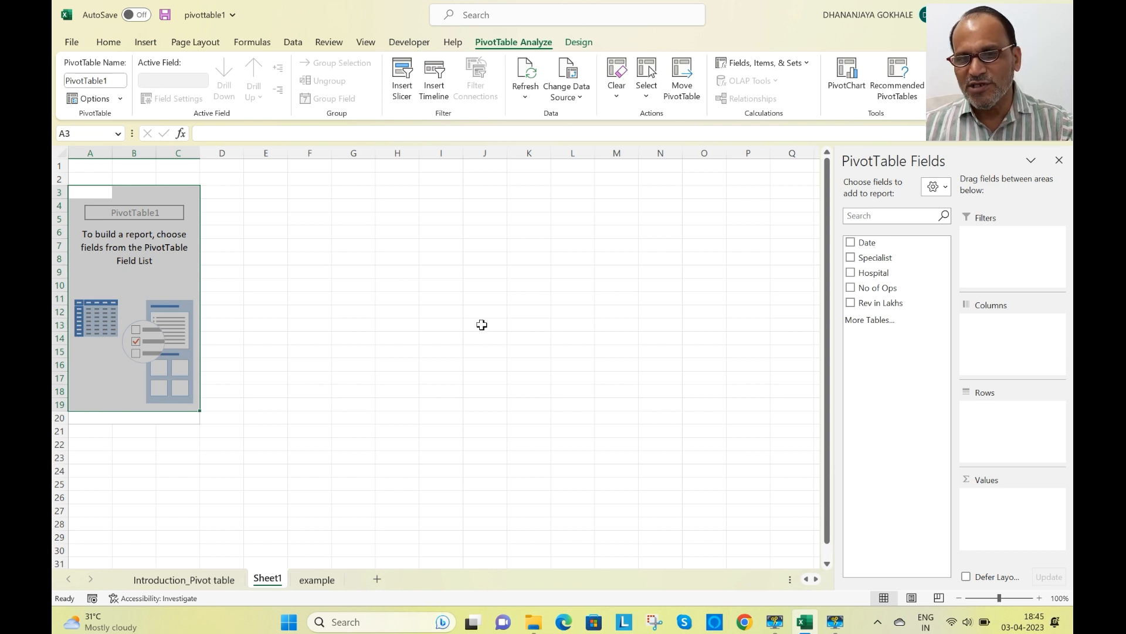
{"action": "left_click", "coordinate": [509, 297]}
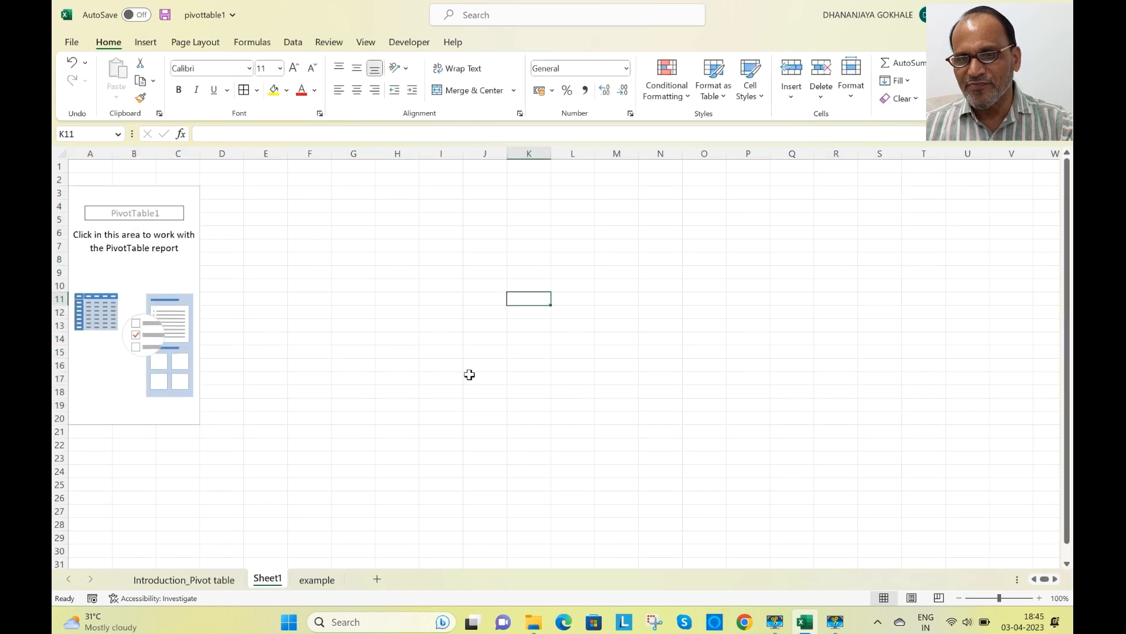
Step: Lay out the PivotTable with Specialist as rows, No of Ops as summed values and Date as columns, and narrow column B
{"action": "left_click", "coordinate": [176, 269]}
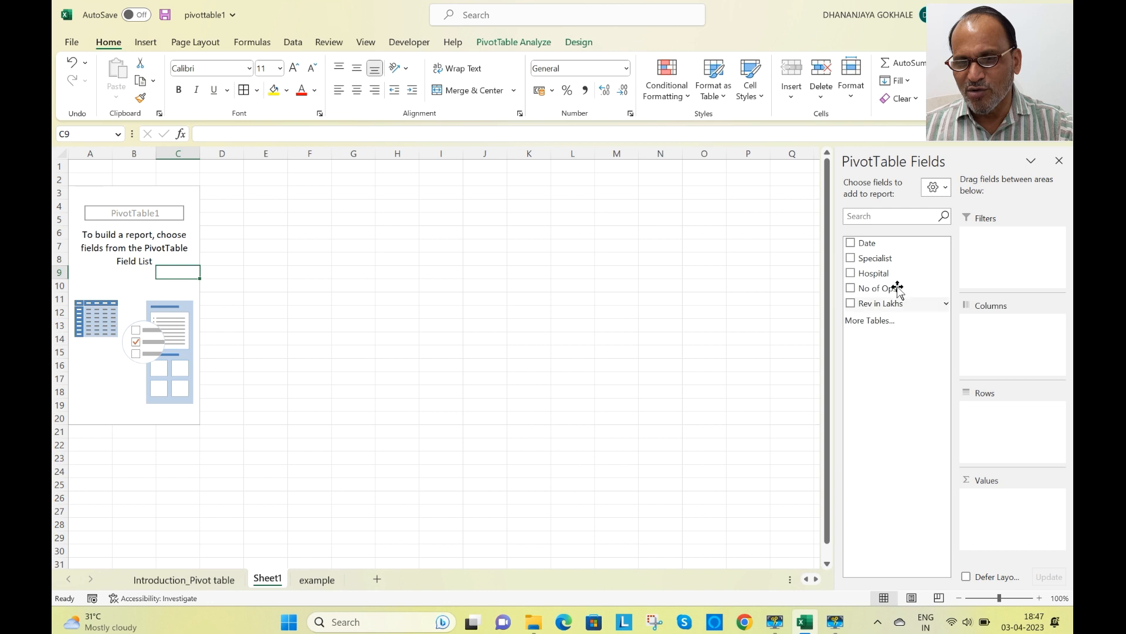
{"action": "left_click_drag", "start_coordinate": [880, 259], "coordinate": [1021, 450]}
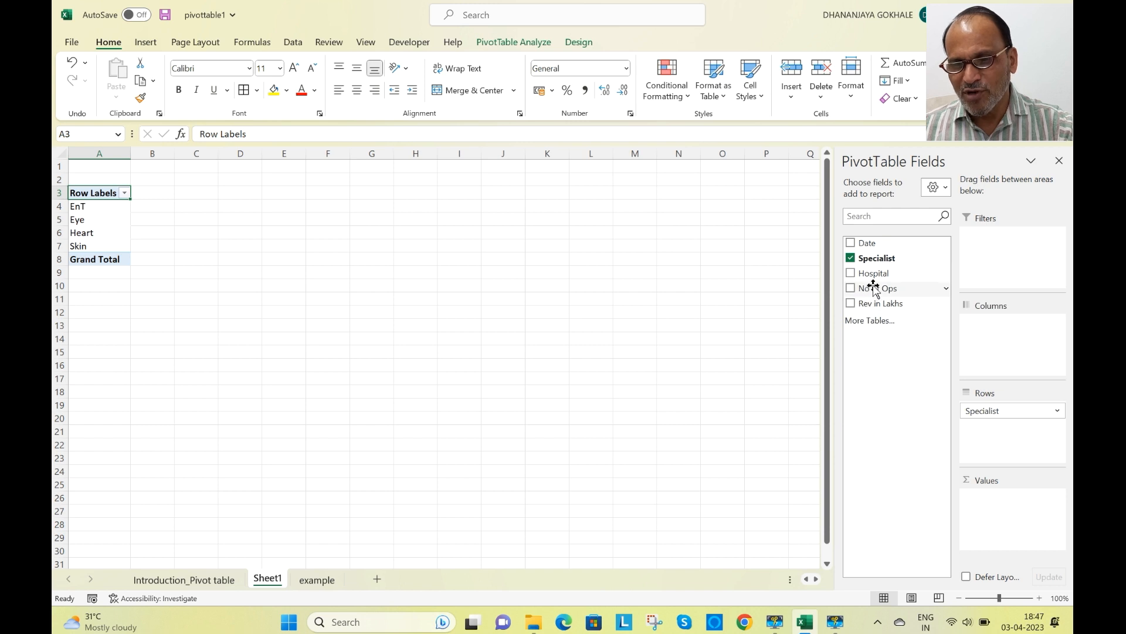
{"action": "left_click_drag", "start_coordinate": [879, 289], "coordinate": [995, 529]}
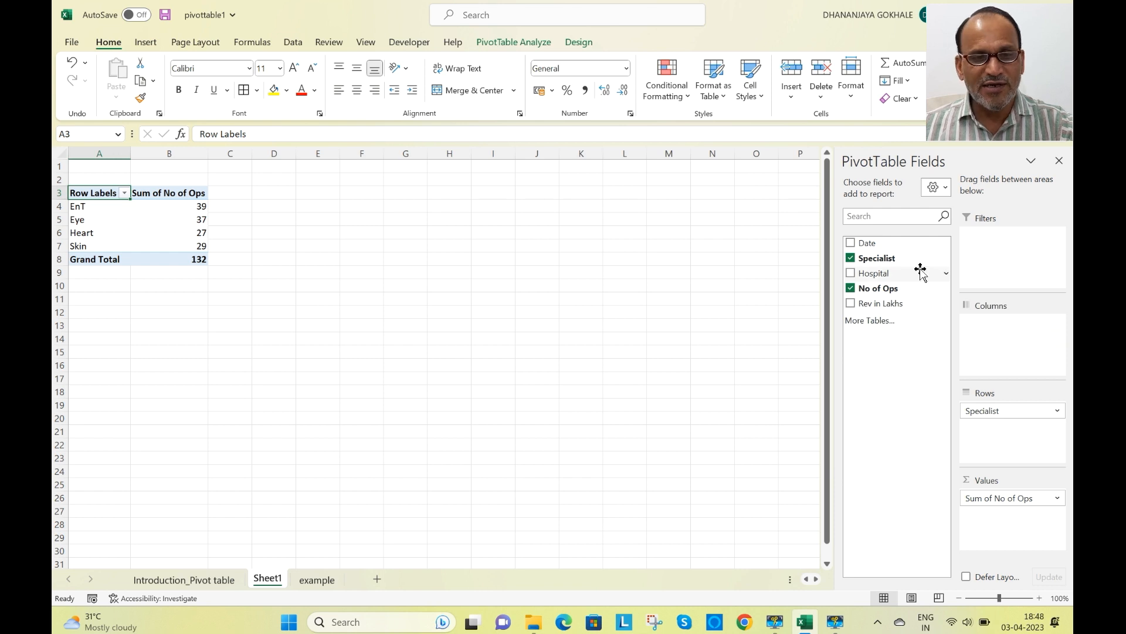
{"action": "left_click_drag", "start_coordinate": [879, 245], "coordinate": [992, 346]}
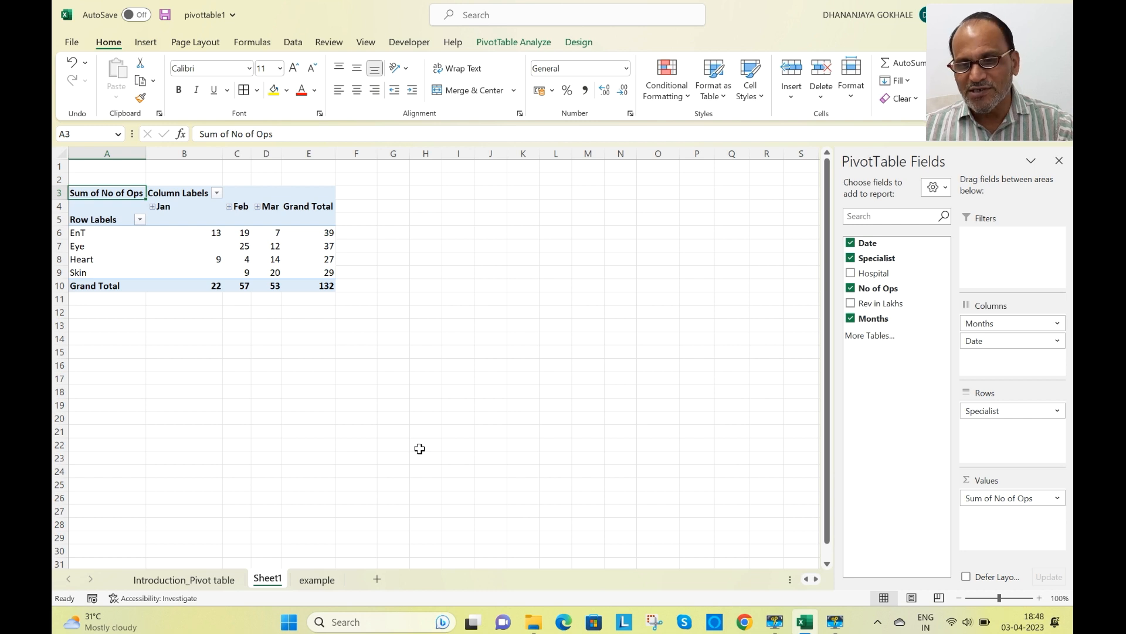
{"action": "scroll", "coordinate": [419, 448], "scroll_direction": "up", "scroll_amount": 3}
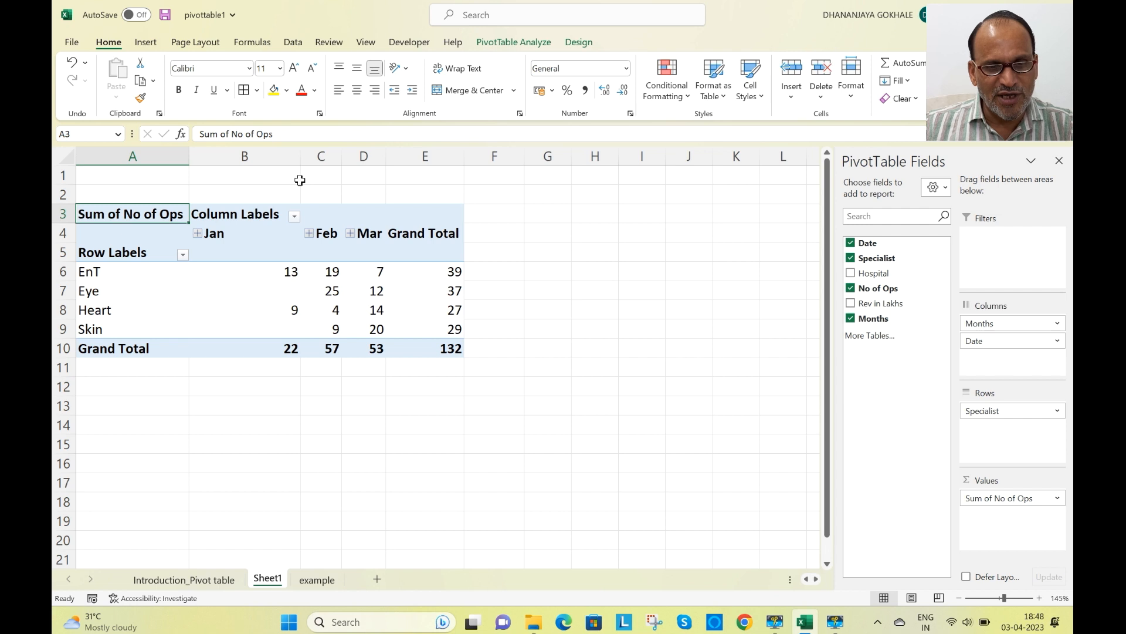
{"action": "left_click_drag", "start_coordinate": [299, 160], "coordinate": [239, 176]}
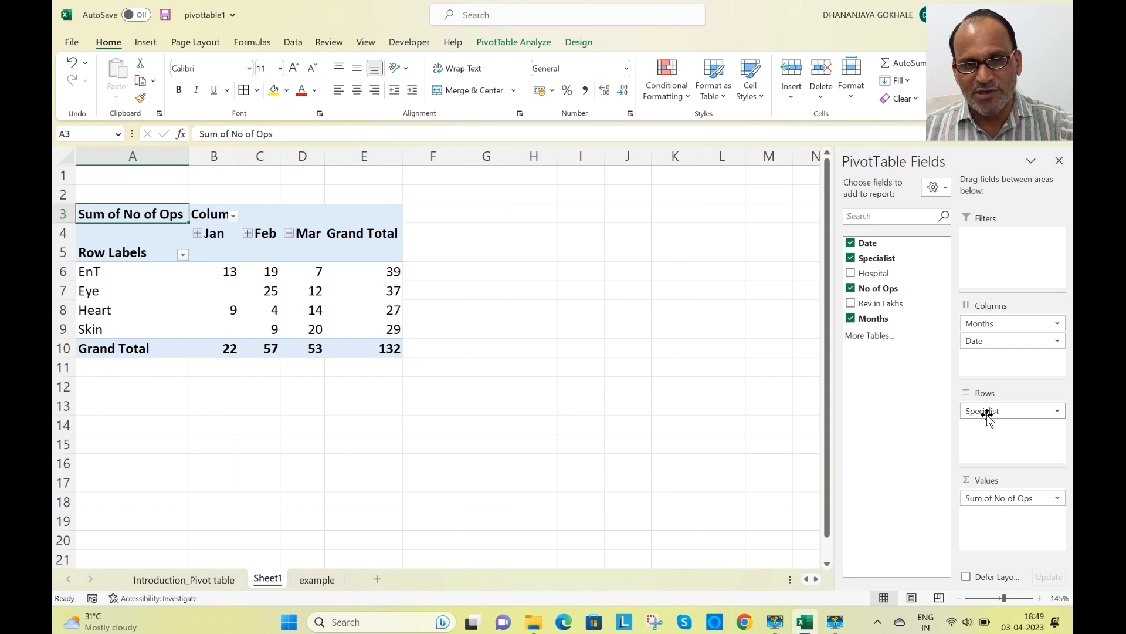
Step: Rearrange the PivotTable so Months are the rows and Specialist the columns, and remove the Date field from the columns
{"action": "left_click_drag", "start_coordinate": [989, 416], "coordinate": [1004, 380]}
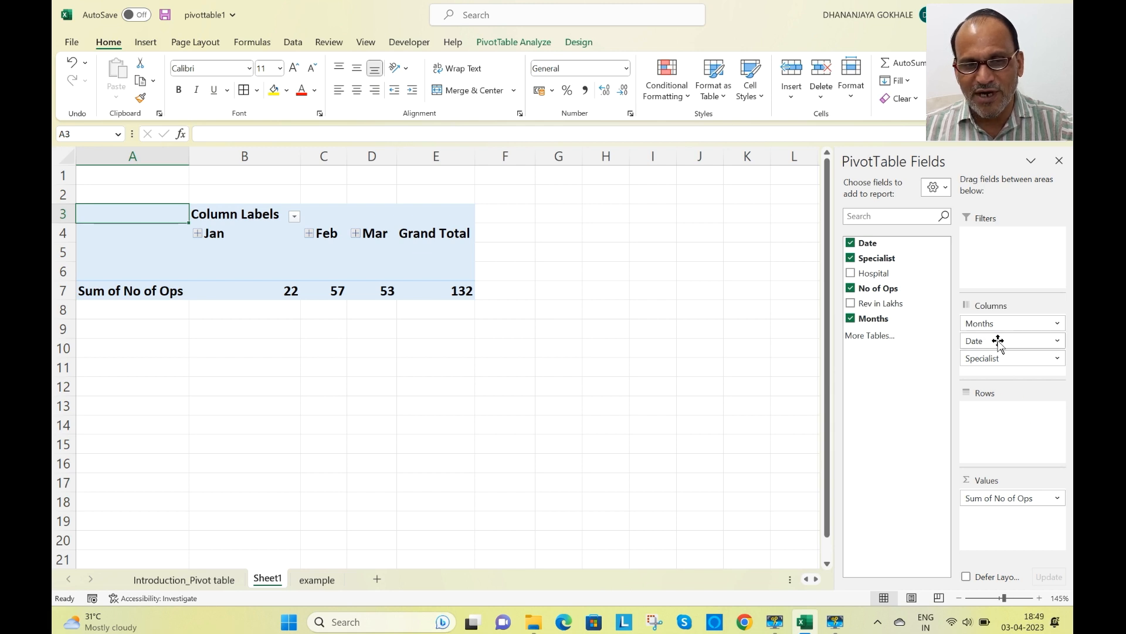
{"action": "left_click_drag", "start_coordinate": [987, 324], "coordinate": [980, 440]}
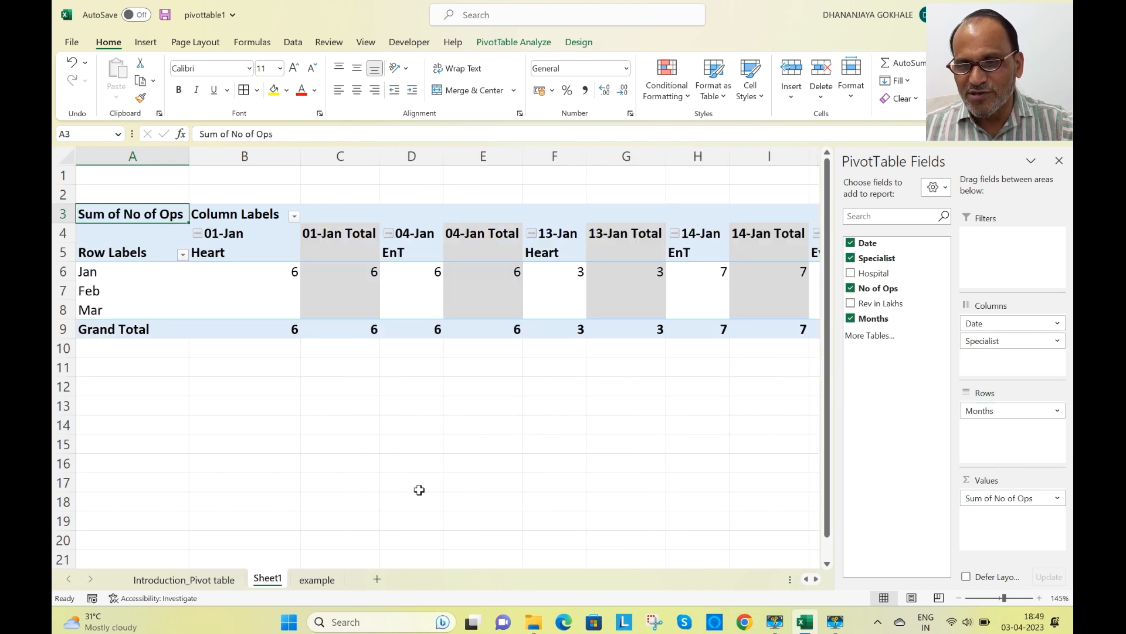
{"action": "left_click", "coordinate": [987, 323]}
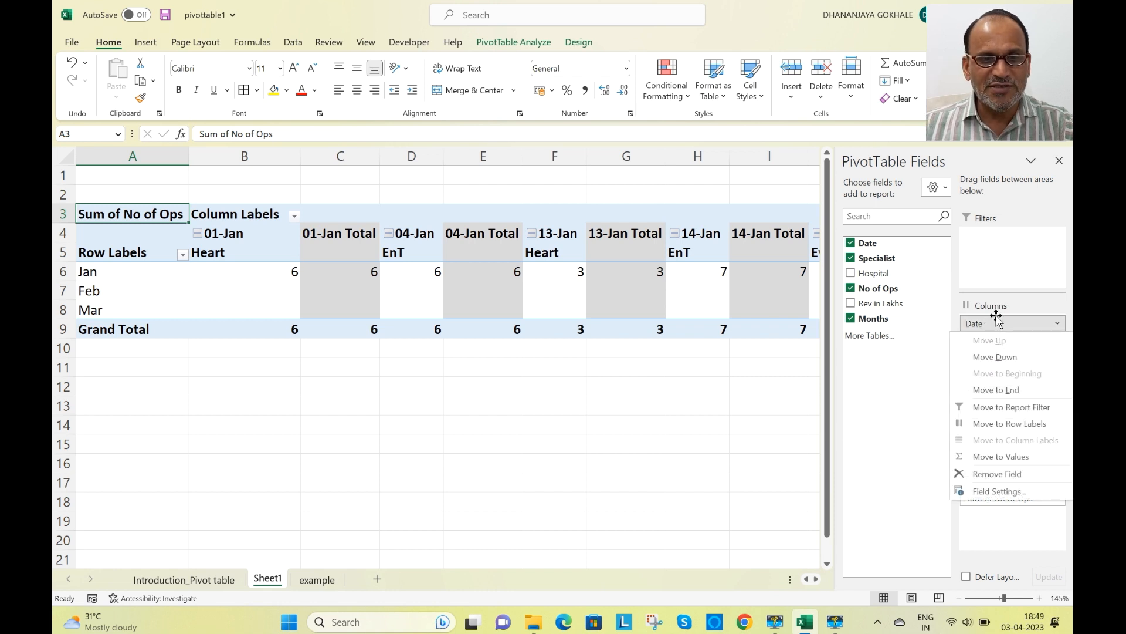
{"action": "left_click", "coordinate": [996, 320]}
{"action": "left_click_drag", "start_coordinate": [996, 320], "coordinate": [893, 382]}
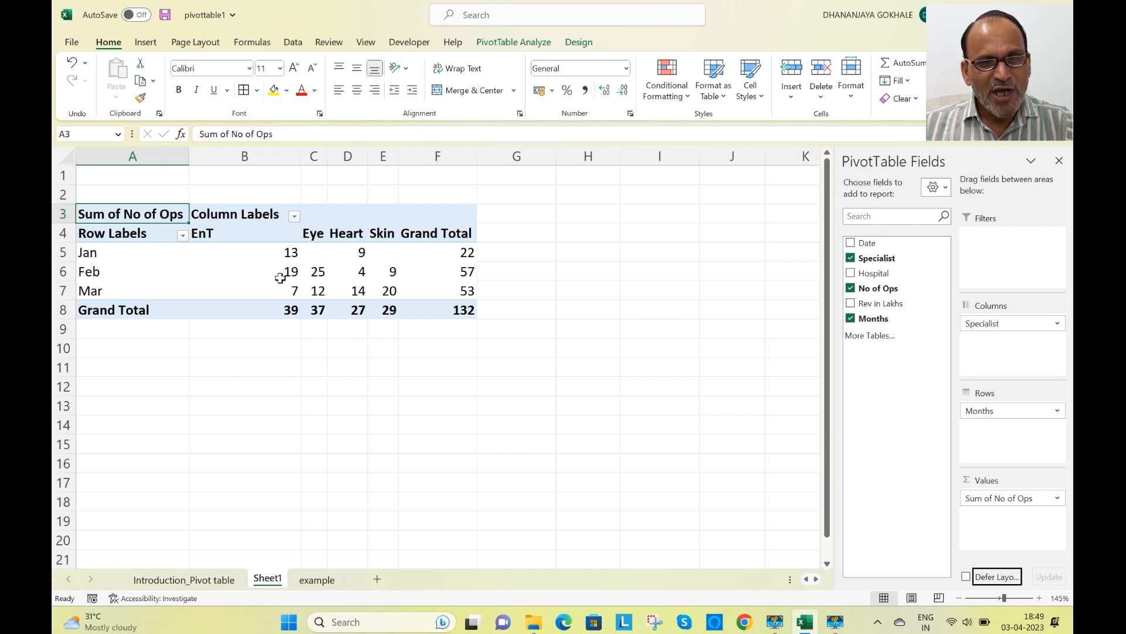
Step: Rename the PivotTable's Column Labels heading in B3 to Specialists and narrow column B
{"action": "left_click_drag", "start_coordinate": [301, 156], "coordinate": [283, 157]}
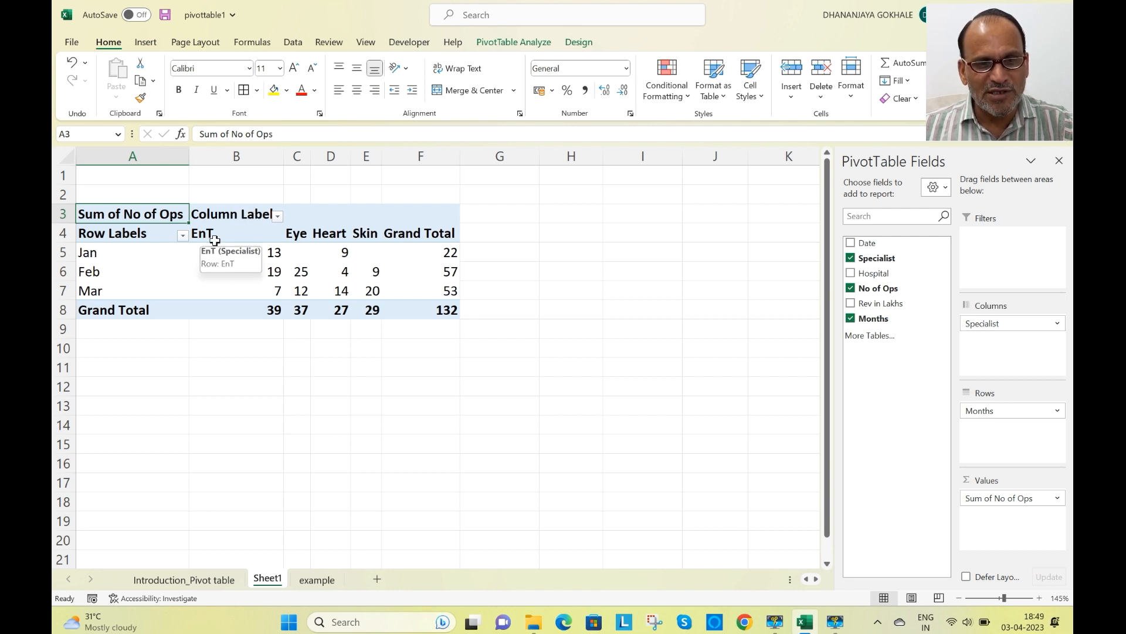
{"action": "double_click", "coordinate": [238, 214]}
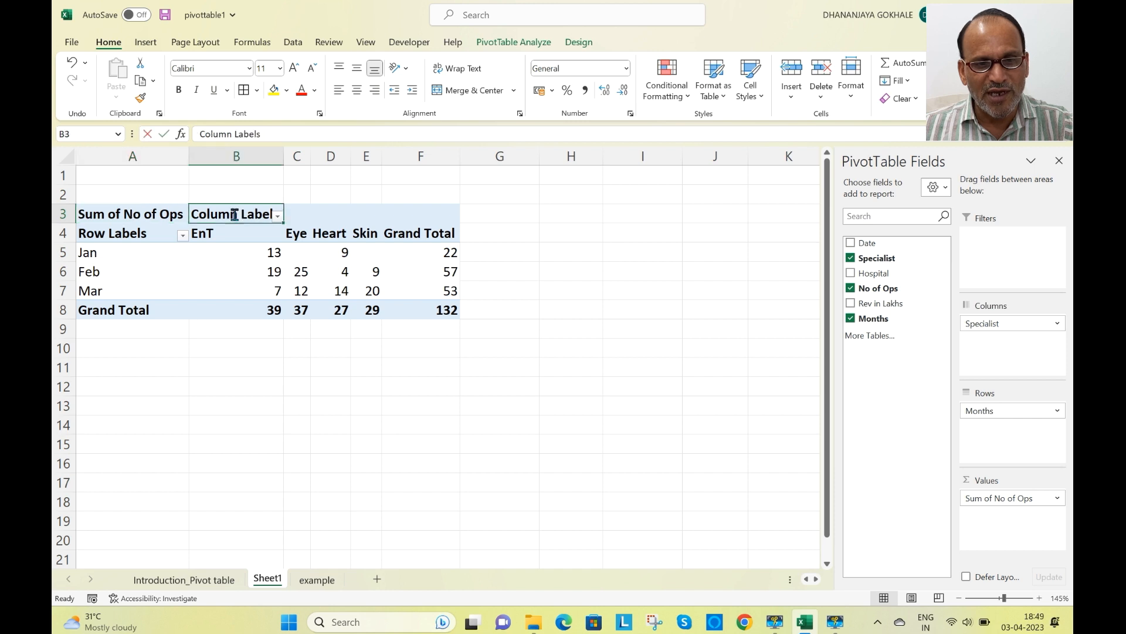
{"action": "left_click_drag", "start_coordinate": [189, 215], "coordinate": [280, 217]}
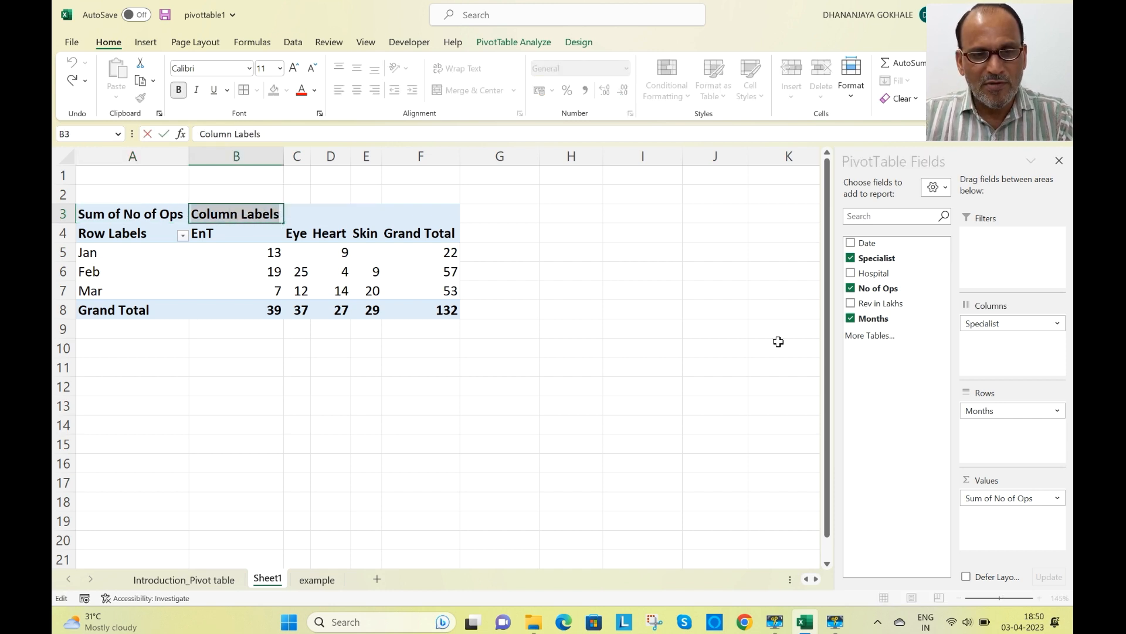
{"action": "type", "text": "So"}
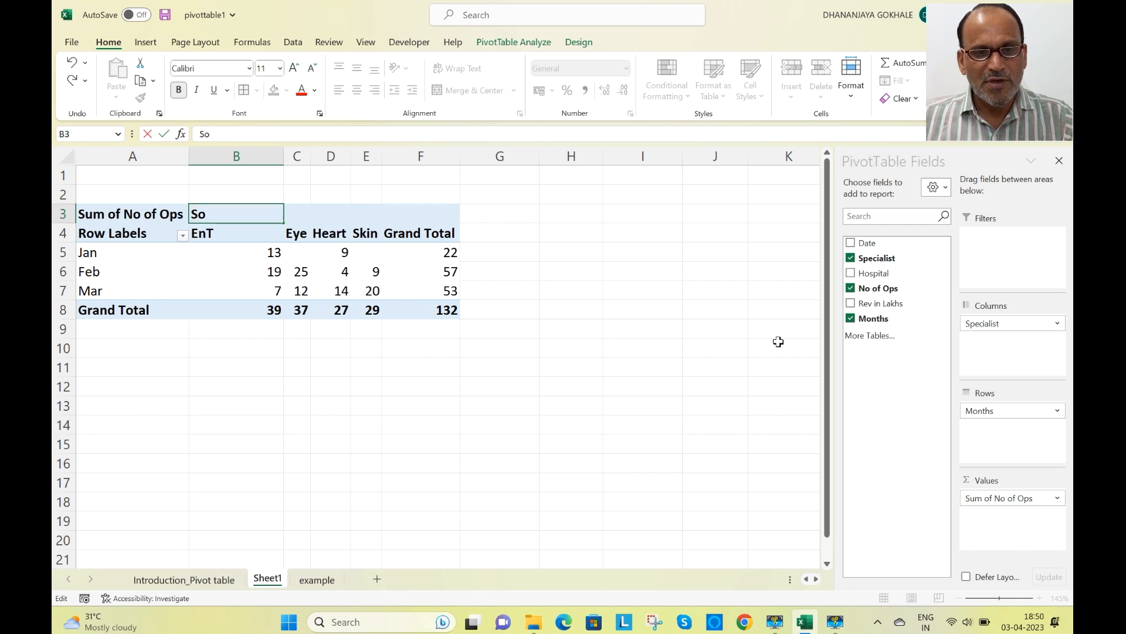
{"action": "key", "text": "BackSpace"}
{"action": "type", "text": "pecialists"}
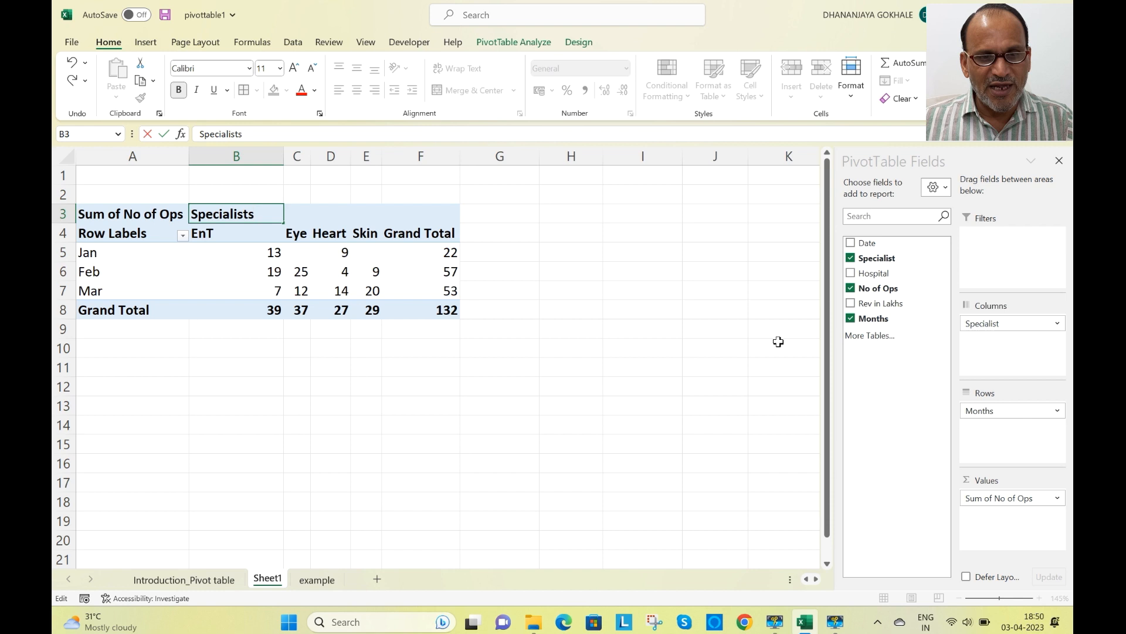
{"action": "key", "text": "Return"}
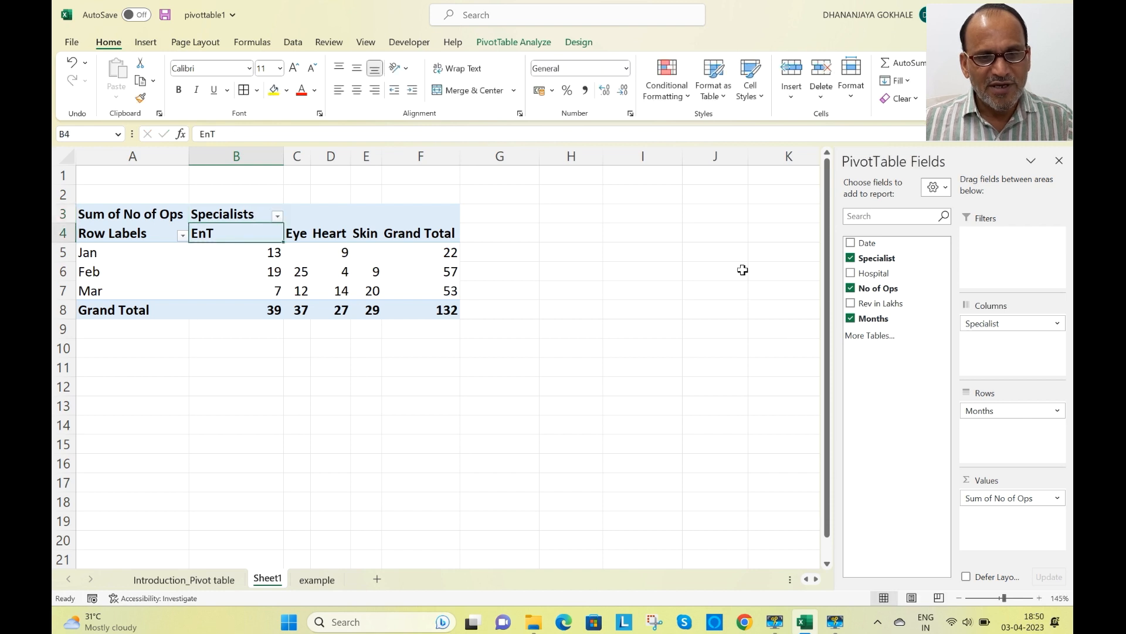
{"action": "left_click_drag", "start_coordinate": [283, 159], "coordinate": [261, 159]}
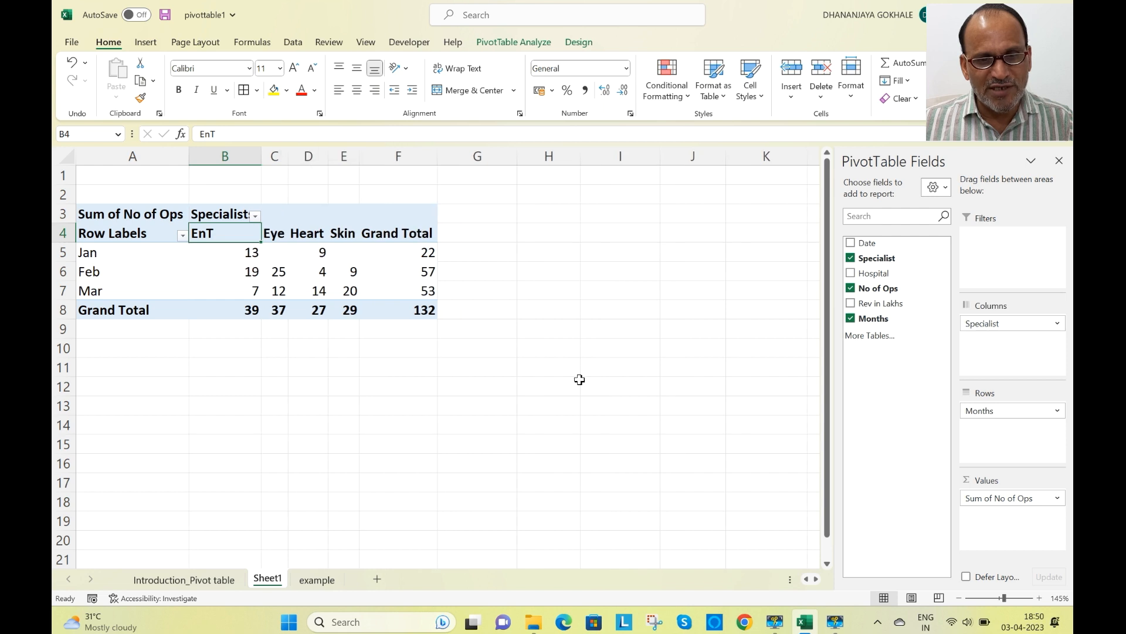
{"action": "left_click", "coordinate": [550, 360]}
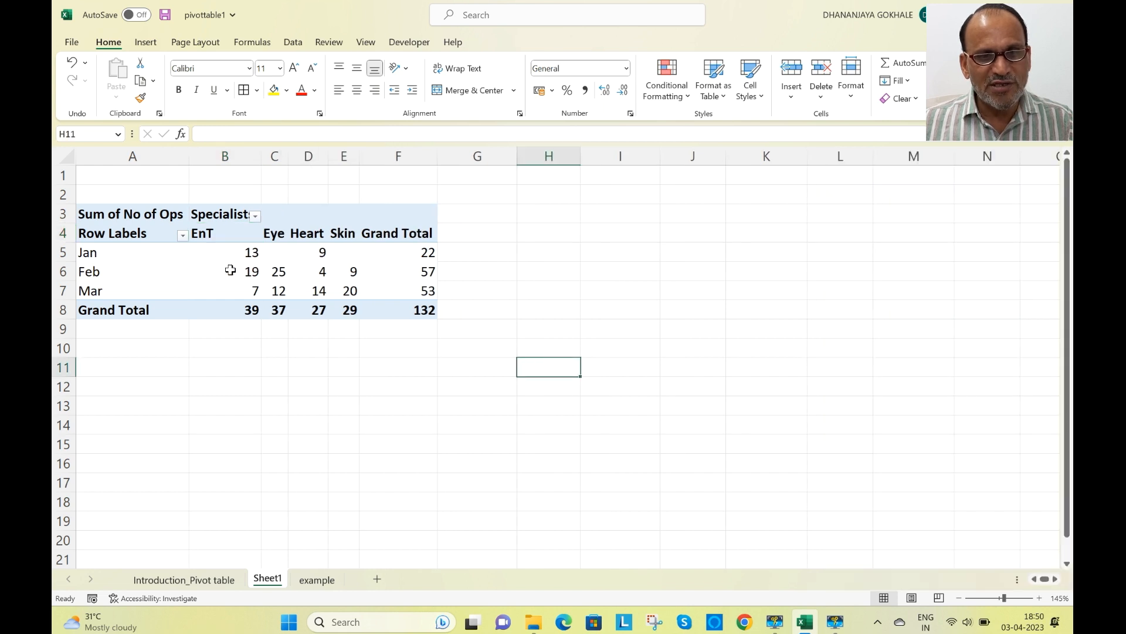
Step: Centre the PivotTable's numbers in B5:F8 and the specialist and Grand Total headings in B4:F4
{"action": "left_click_drag", "start_coordinate": [197, 256], "coordinate": [382, 304]}
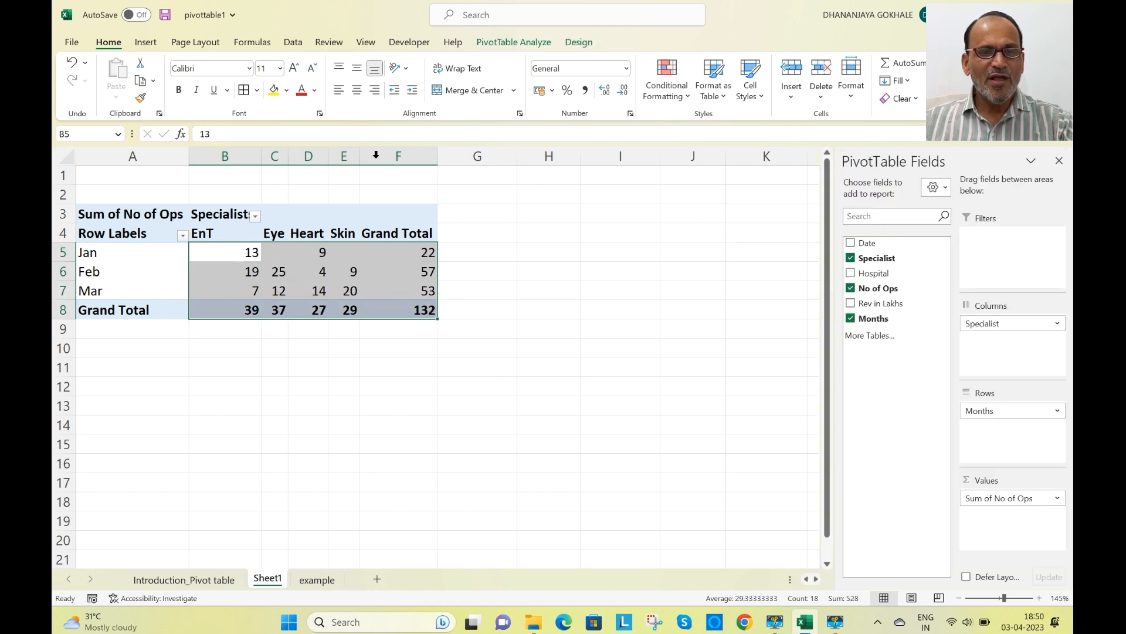
{"action": "left_click", "coordinate": [356, 89]}
{"action": "left_click", "coordinate": [681, 368]}
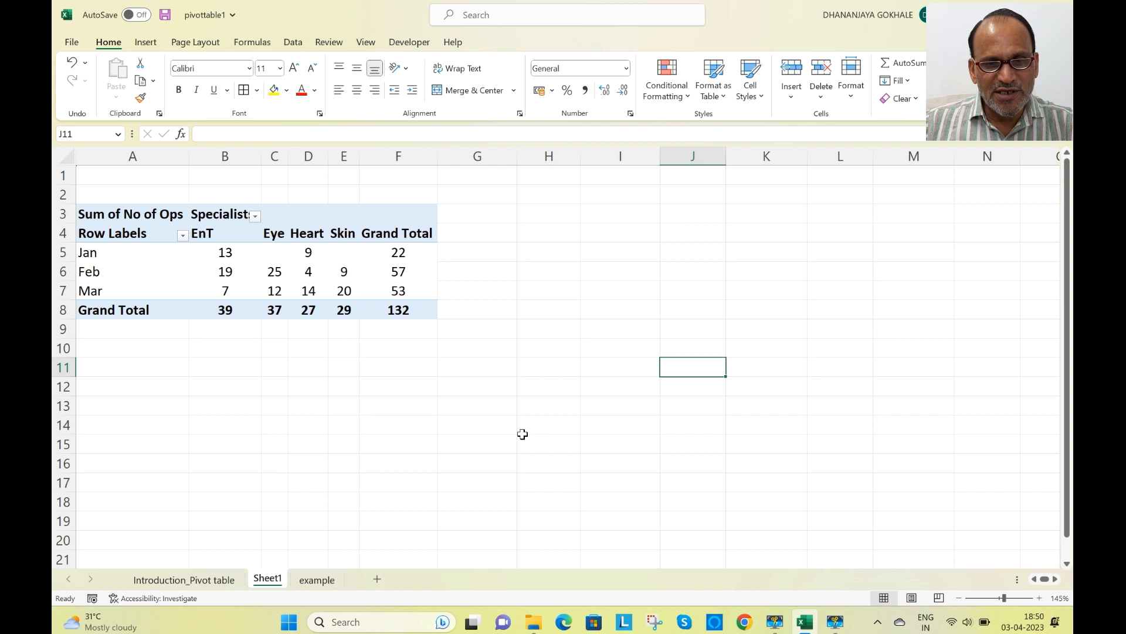
{"action": "left_click_drag", "start_coordinate": [202, 233], "coordinate": [376, 238]}
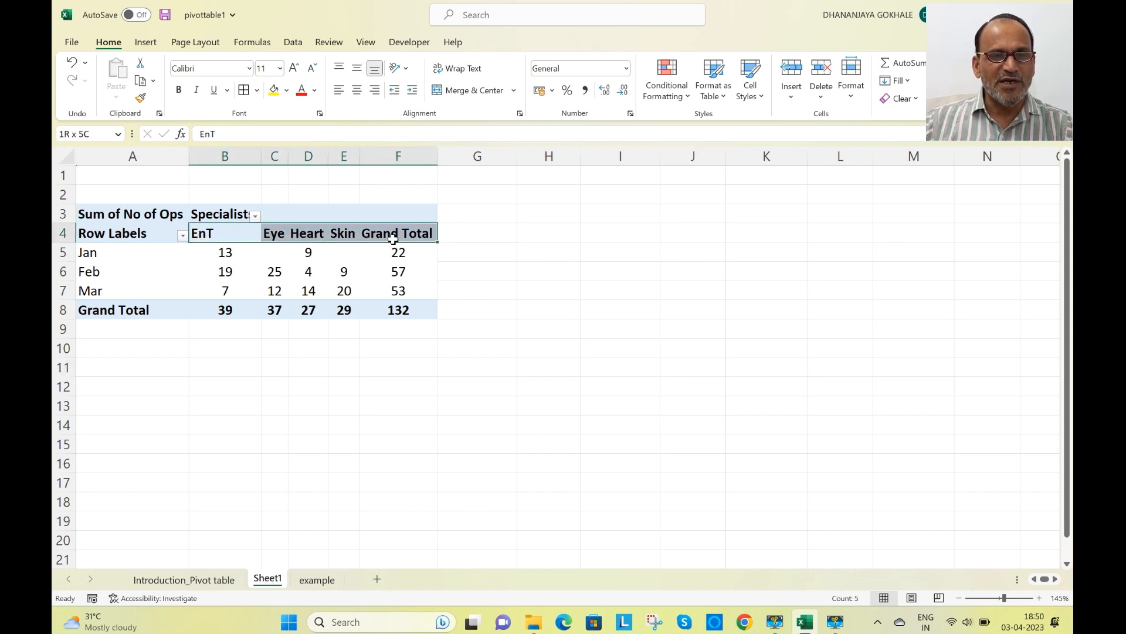
{"action": "left_click", "coordinate": [358, 93]}
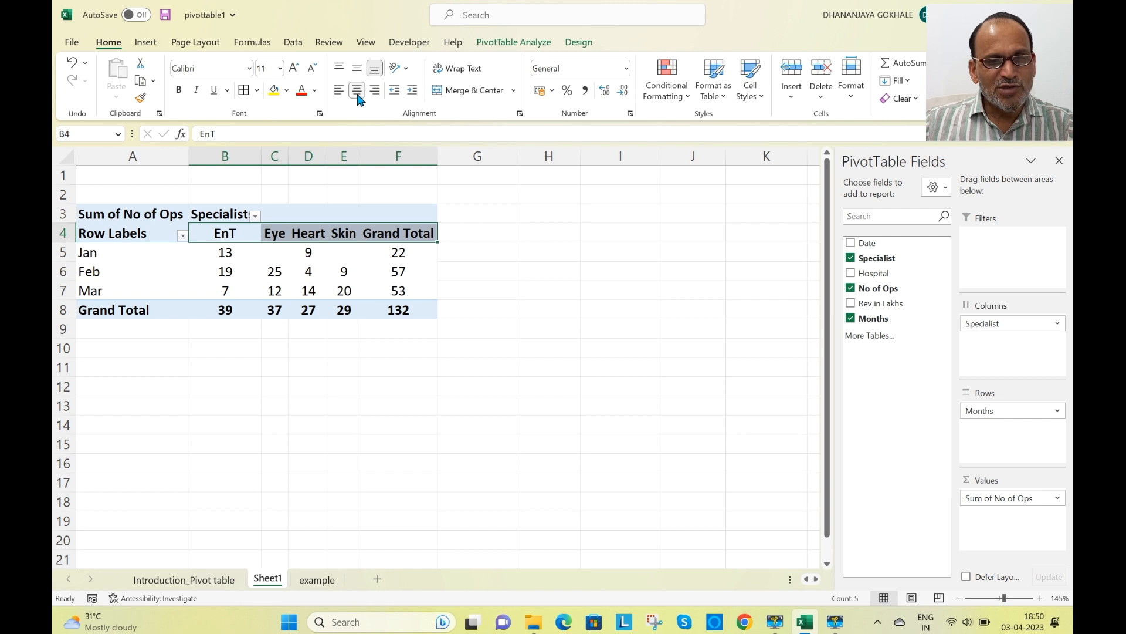
{"action": "left_click", "coordinate": [599, 367]}
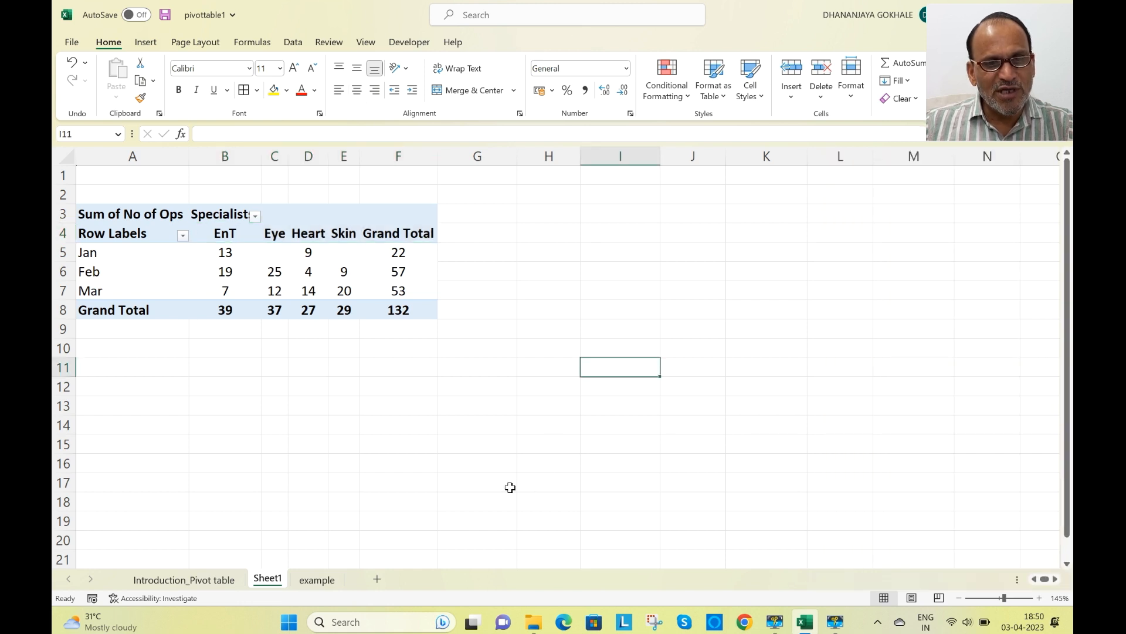
{"action": "left_click", "coordinate": [93, 214]}
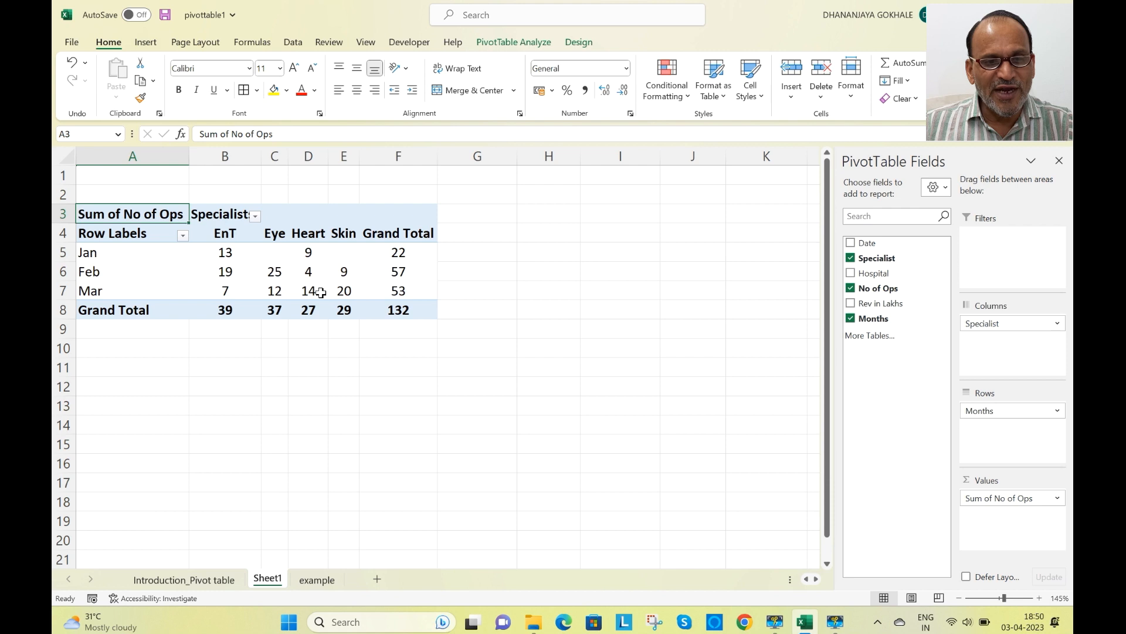
{"action": "mouse_move", "coordinate": [237, 295]}
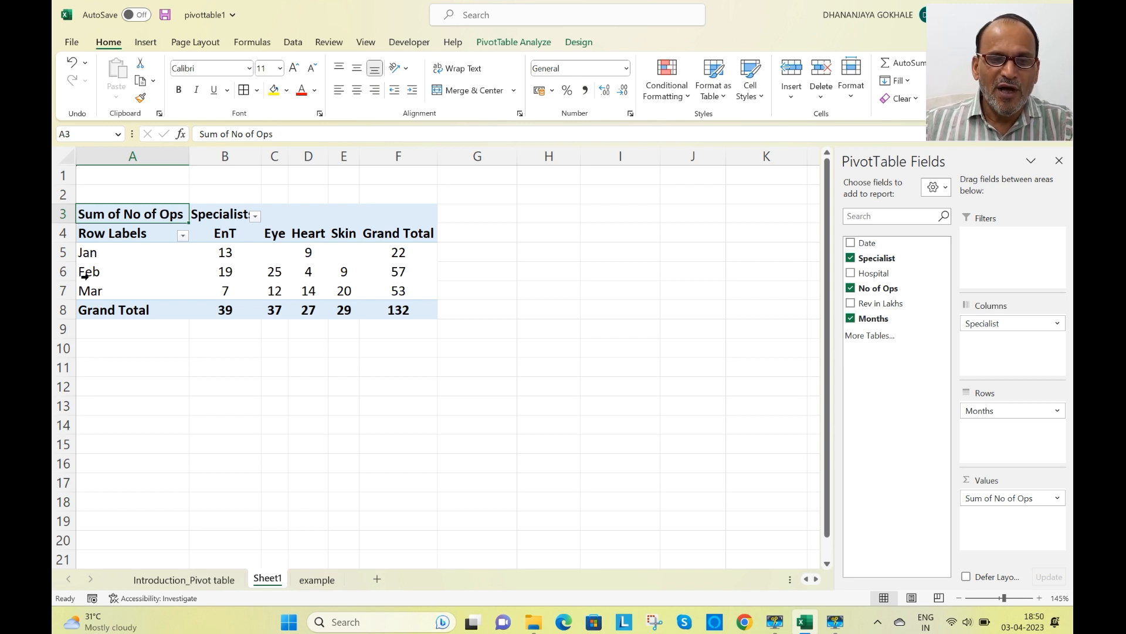
{"action": "left_click", "coordinate": [487, 383]}
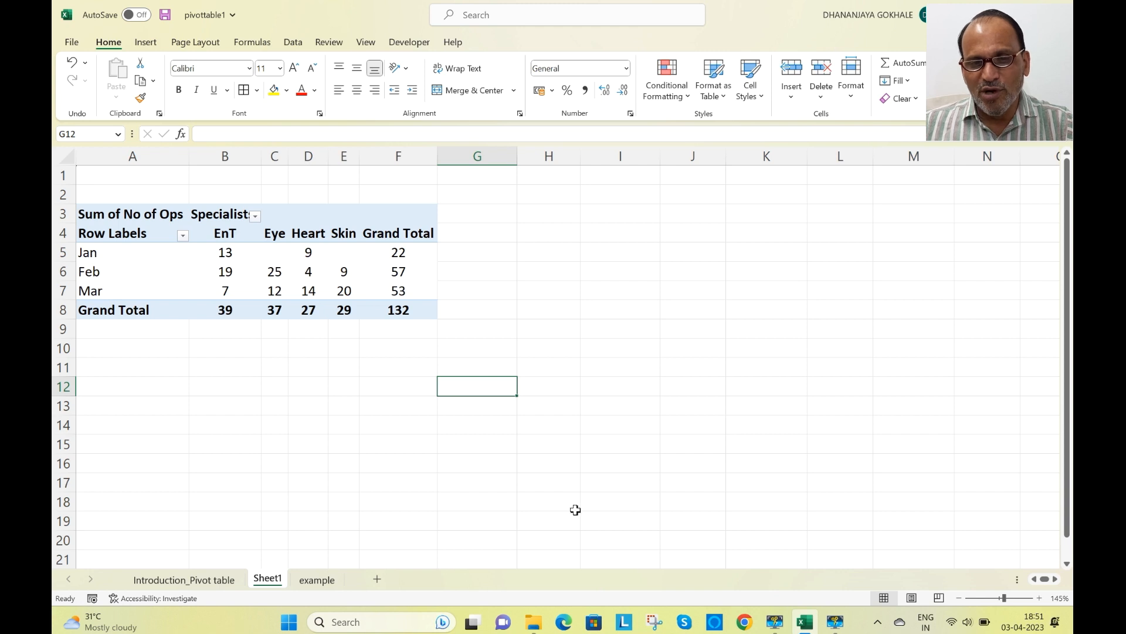
Step: Create a second PivotTable on a new worksheet from the Surgeries Data range A8:E28 on the example sheet
{"action": "left_click", "coordinate": [307, 273]}
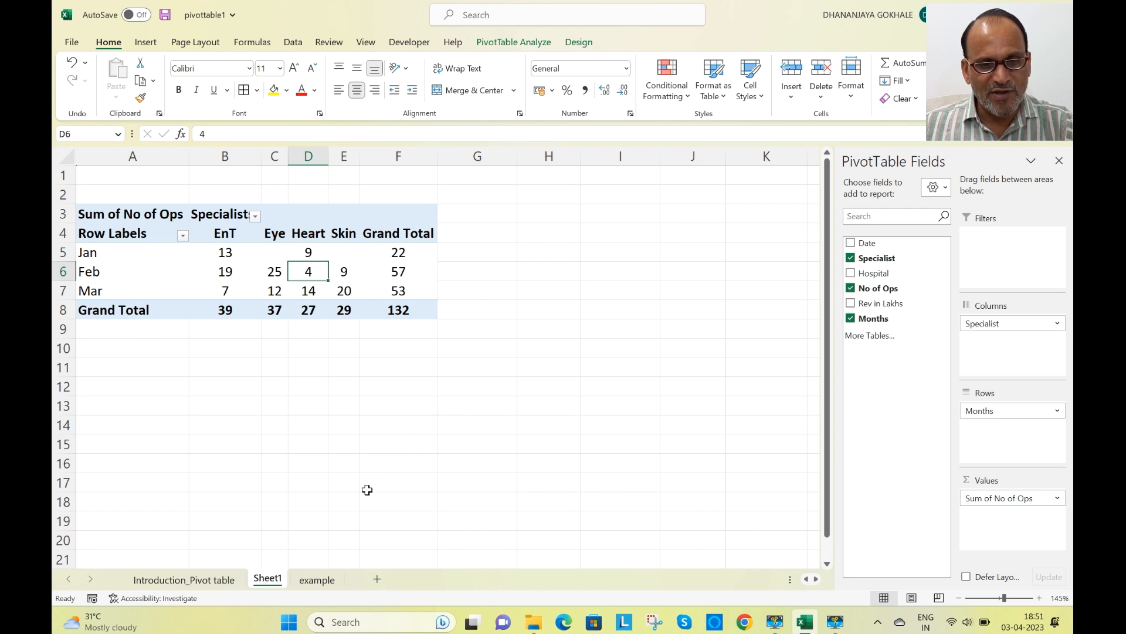
{"action": "left_click", "coordinate": [211, 583]}
{"action": "left_click", "coordinate": [267, 581]}
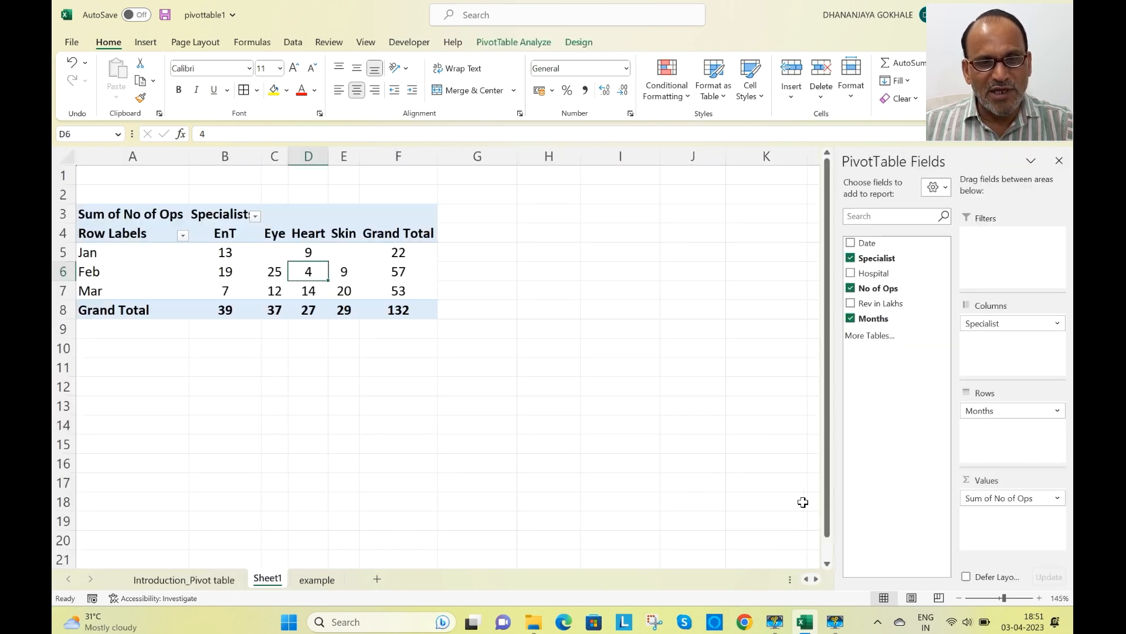
{"action": "left_click", "coordinate": [336, 582]}
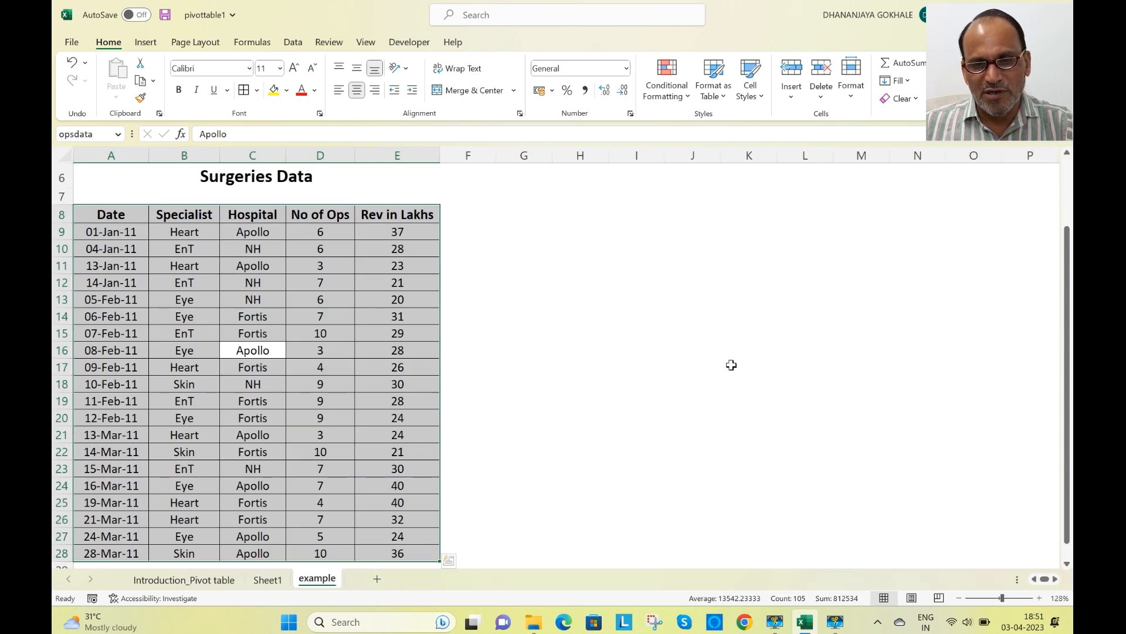
{"action": "left_click", "coordinate": [146, 44]}
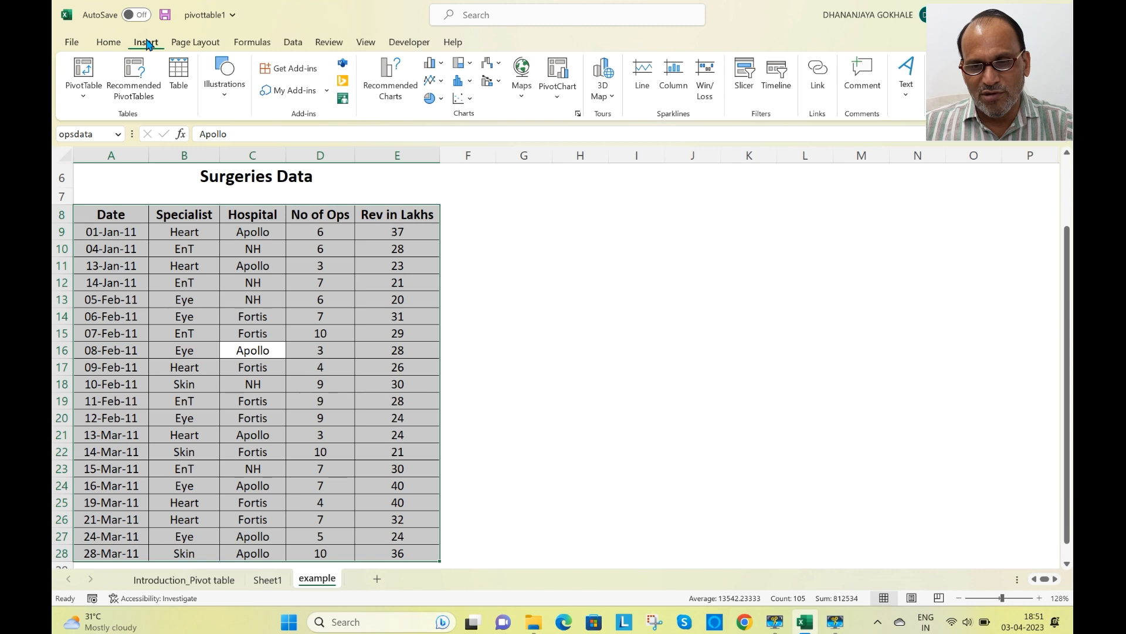
{"action": "left_click", "coordinate": [84, 71]}
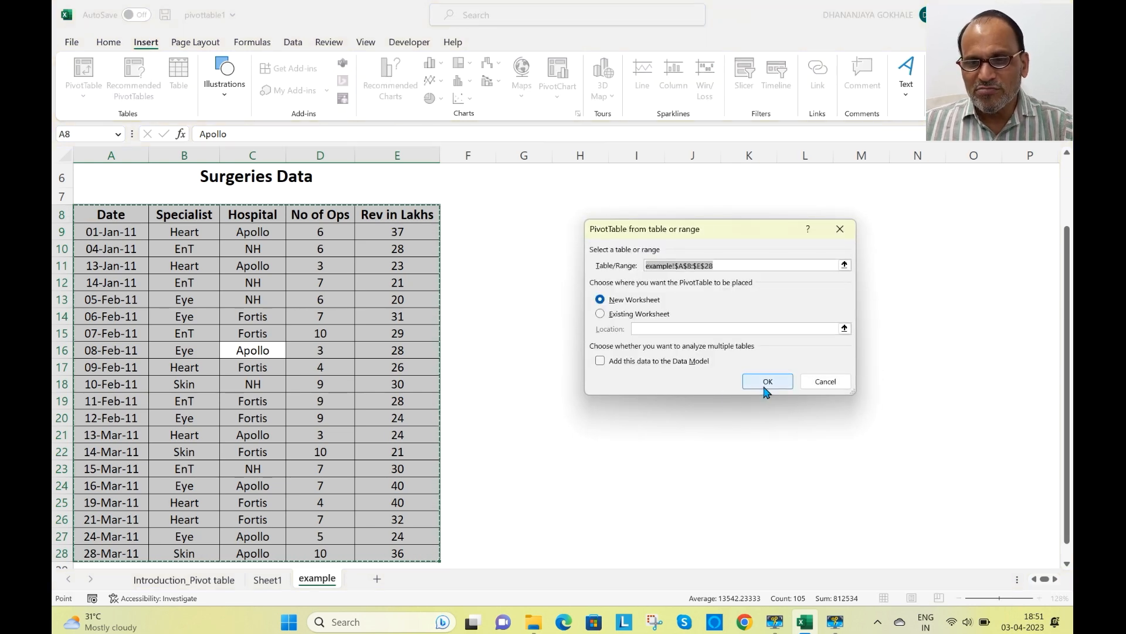
{"action": "left_click", "coordinate": [765, 387]}
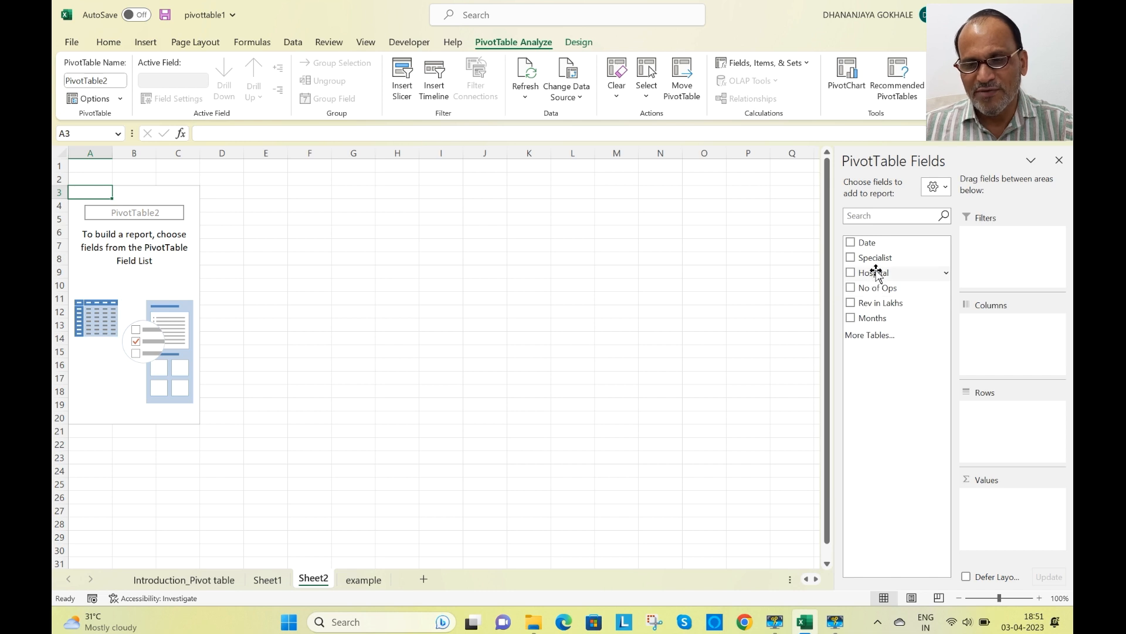
Step: Lay out the new PivotTable with Hospital as rows and Rev in Lakhs as summed values
{"action": "left_click_drag", "start_coordinate": [877, 271], "coordinate": [986, 418]}
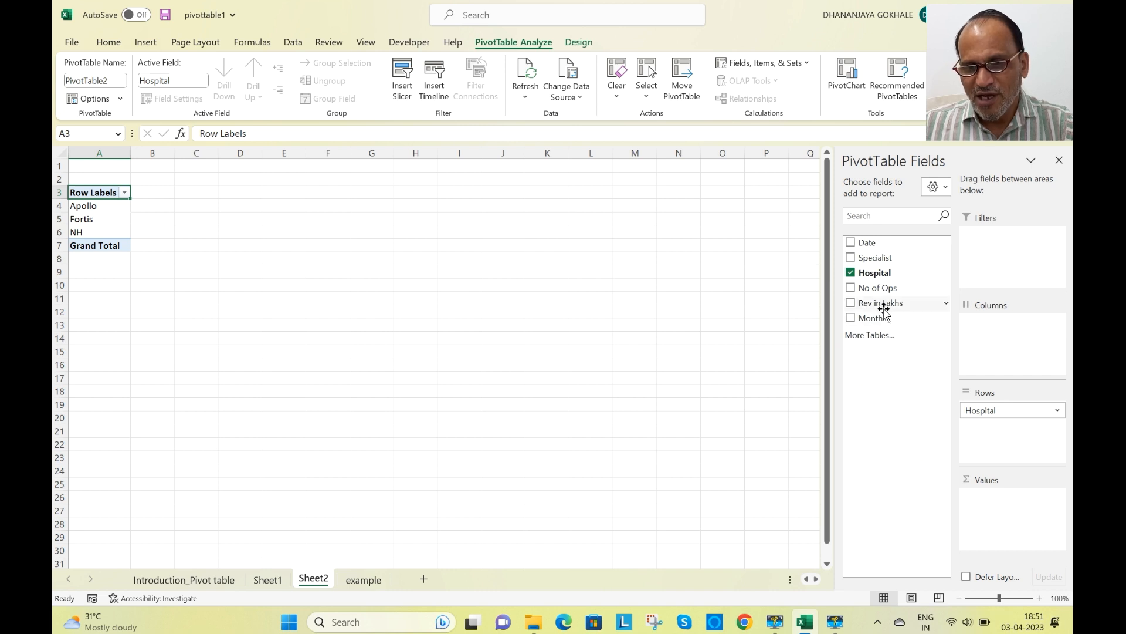
{"action": "left_click_drag", "start_coordinate": [893, 301], "coordinate": [1005, 522]}
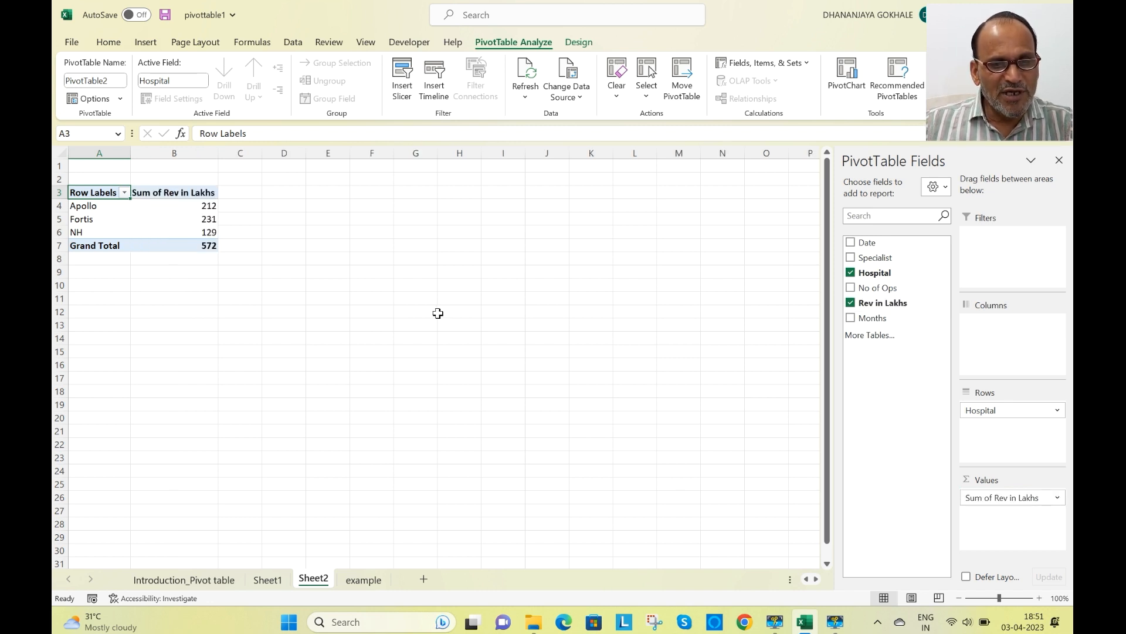
{"action": "left_click", "coordinate": [451, 348]}
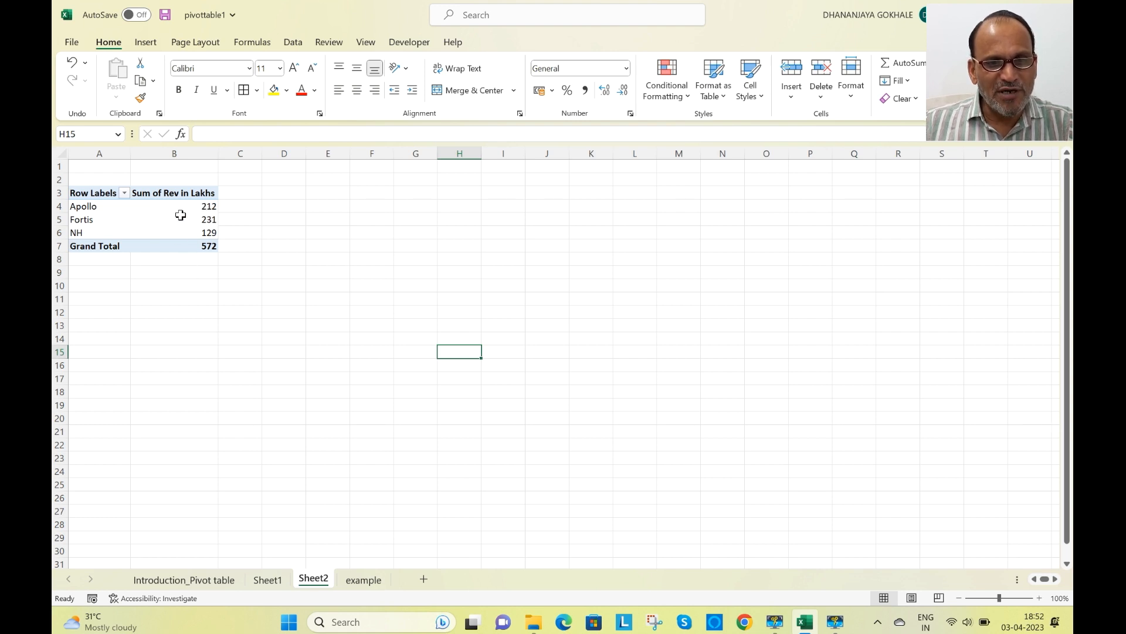
Step: Rename the PivotTable's value heading in B3 to Rev in Lakhs and narrow column B
{"action": "left_click", "coordinate": [165, 194]}
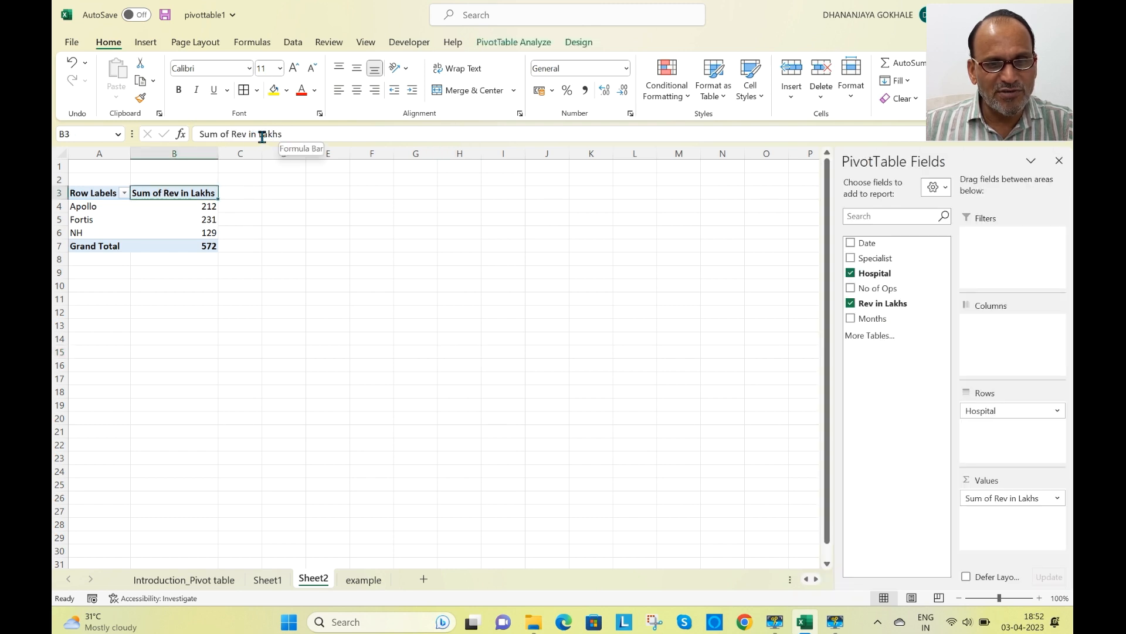
{"action": "left_click_drag", "start_coordinate": [232, 135], "coordinate": [193, 144]}
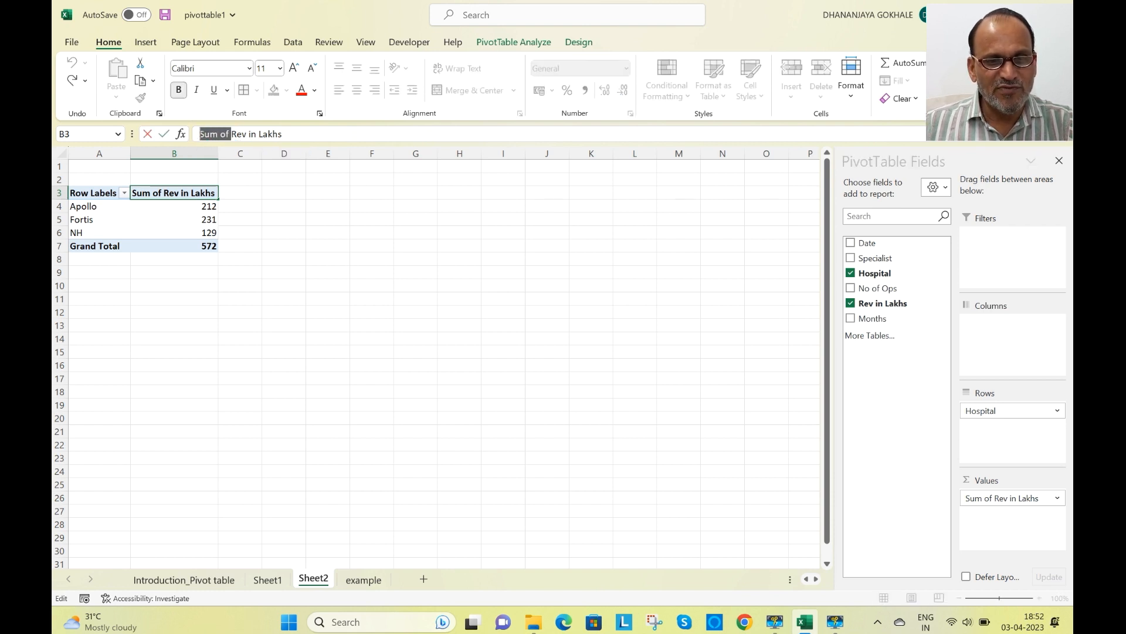
{"action": "key", "text": "BackSpace"}
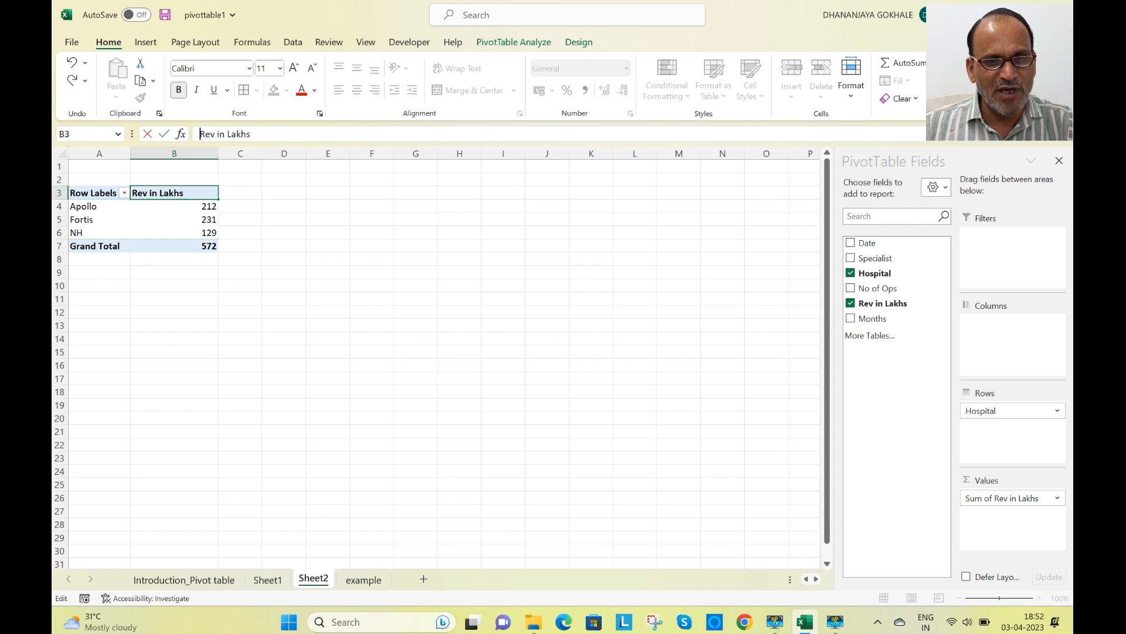
{"action": "left_click", "coordinate": [455, 340]}
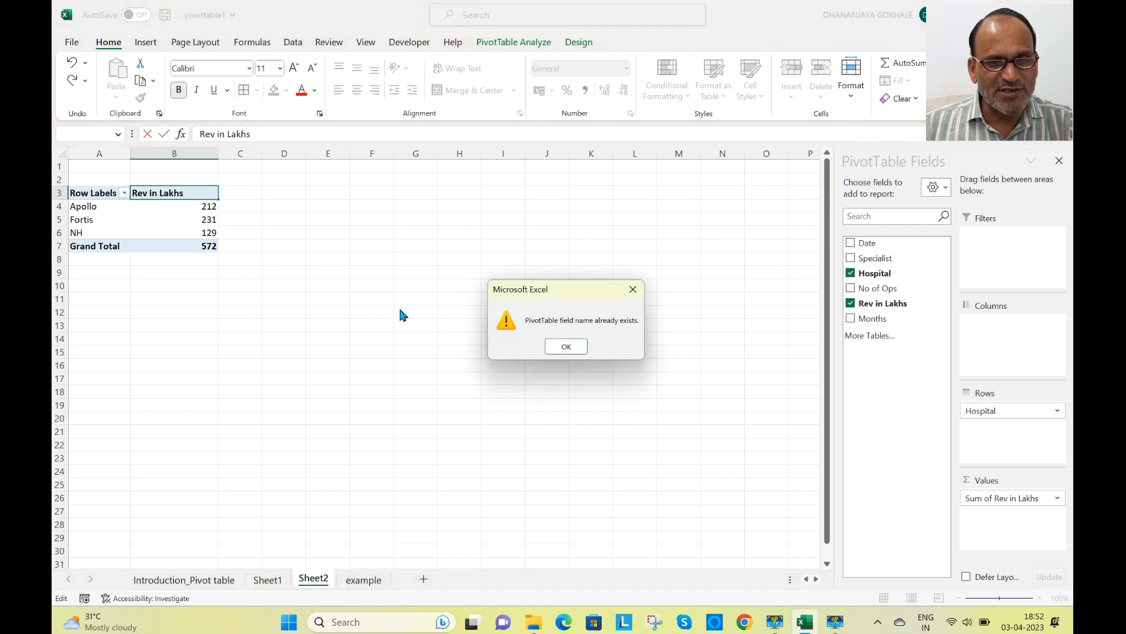
{"action": "left_click", "coordinate": [585, 346]}
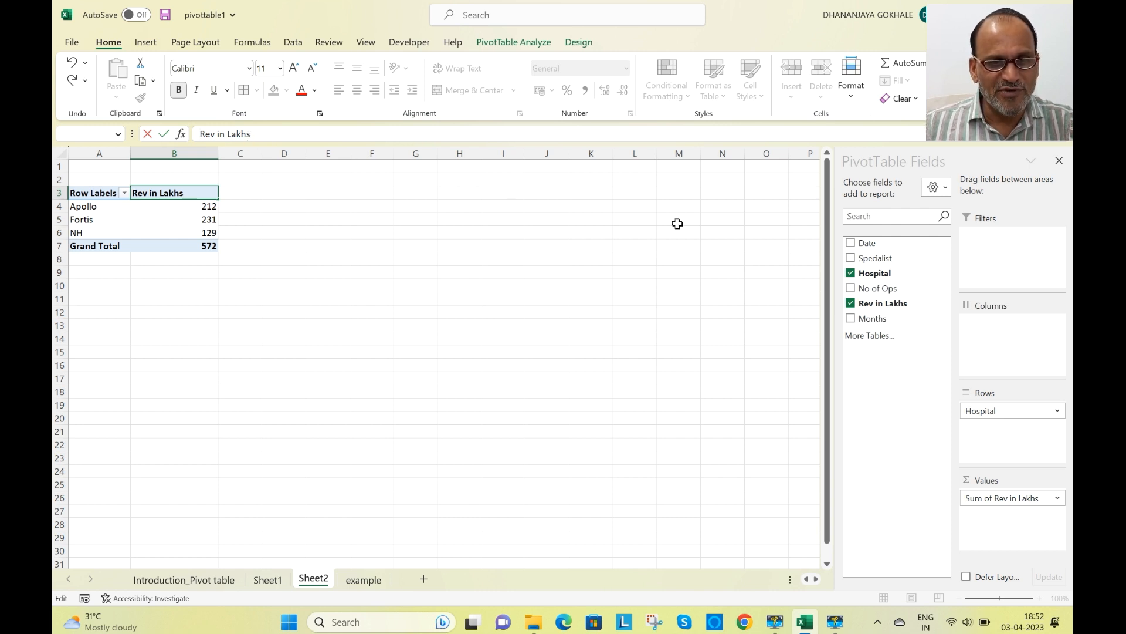
{"action": "key", "text": "Return"}
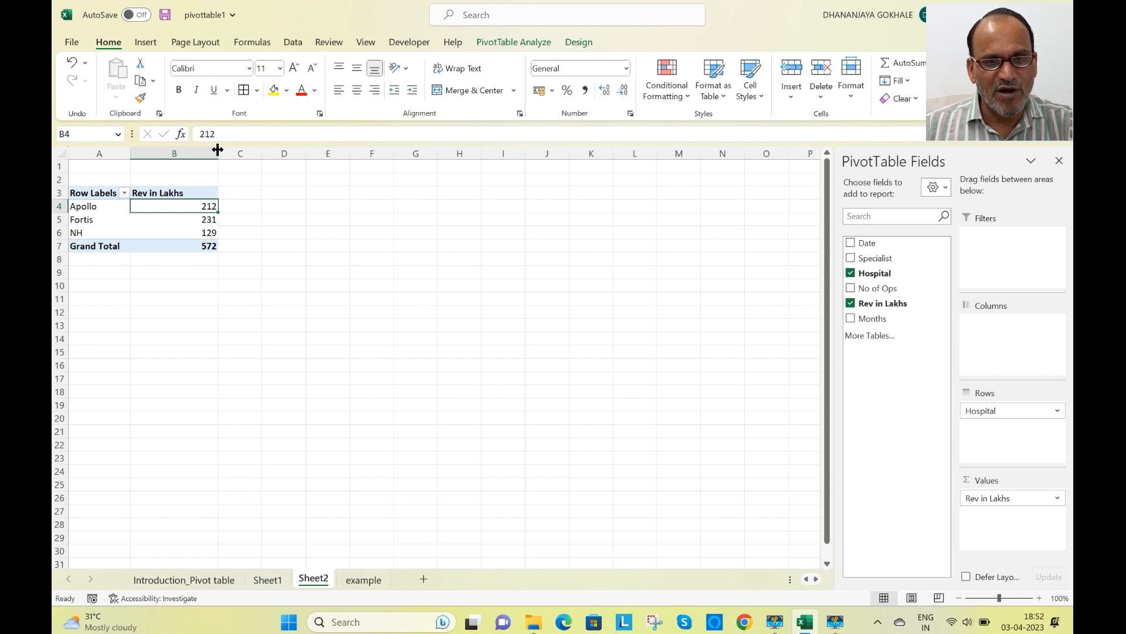
{"action": "left_click_drag", "start_coordinate": [221, 152], "coordinate": [190, 161]}
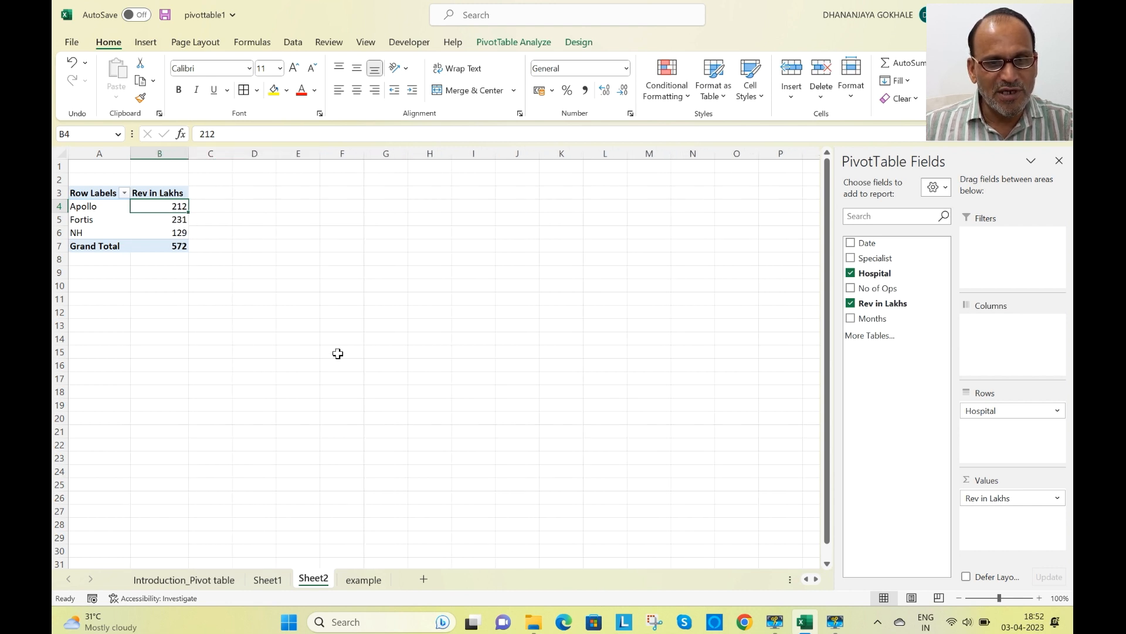
Step: Centre the PivotTable's revenue figures in B4:B7, including the grand total
{"action": "left_click", "coordinate": [357, 90]}
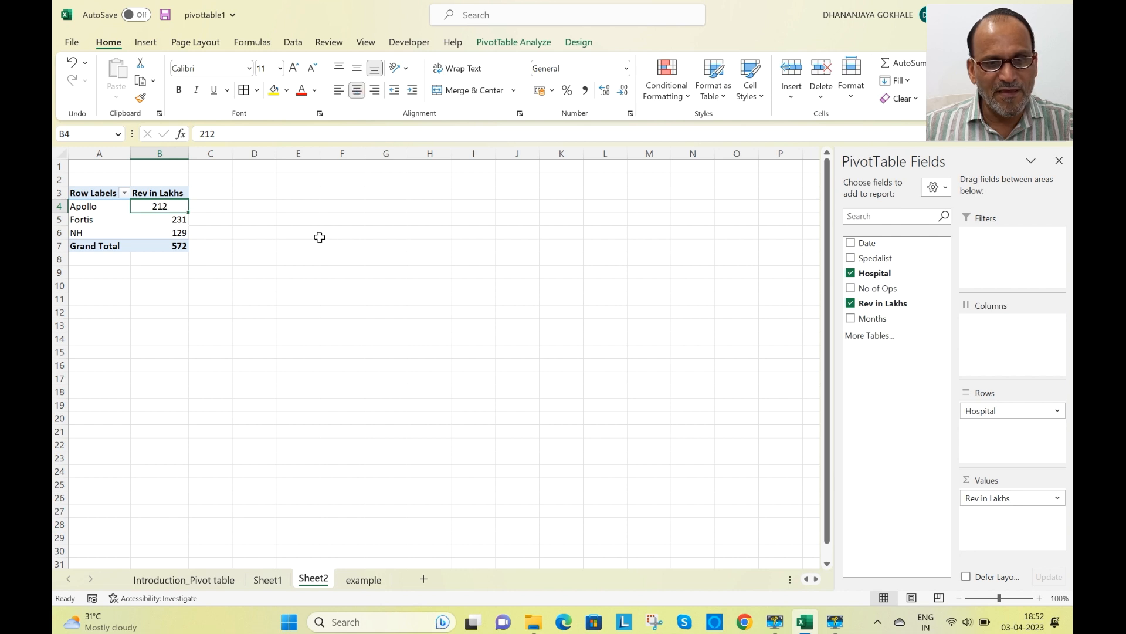
{"action": "left_click_drag", "start_coordinate": [152, 206], "coordinate": [159, 246]}
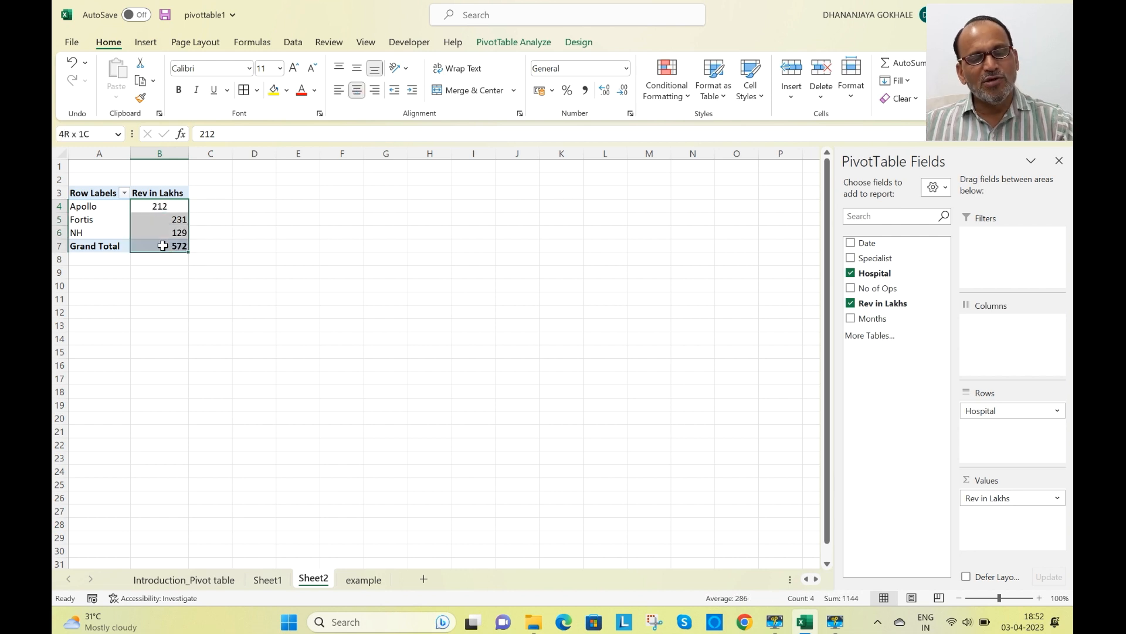
{"action": "left_click", "coordinate": [358, 90]}
{"action": "left_click", "coordinate": [357, 90]}
{"action": "left_click", "coordinate": [342, 246]}
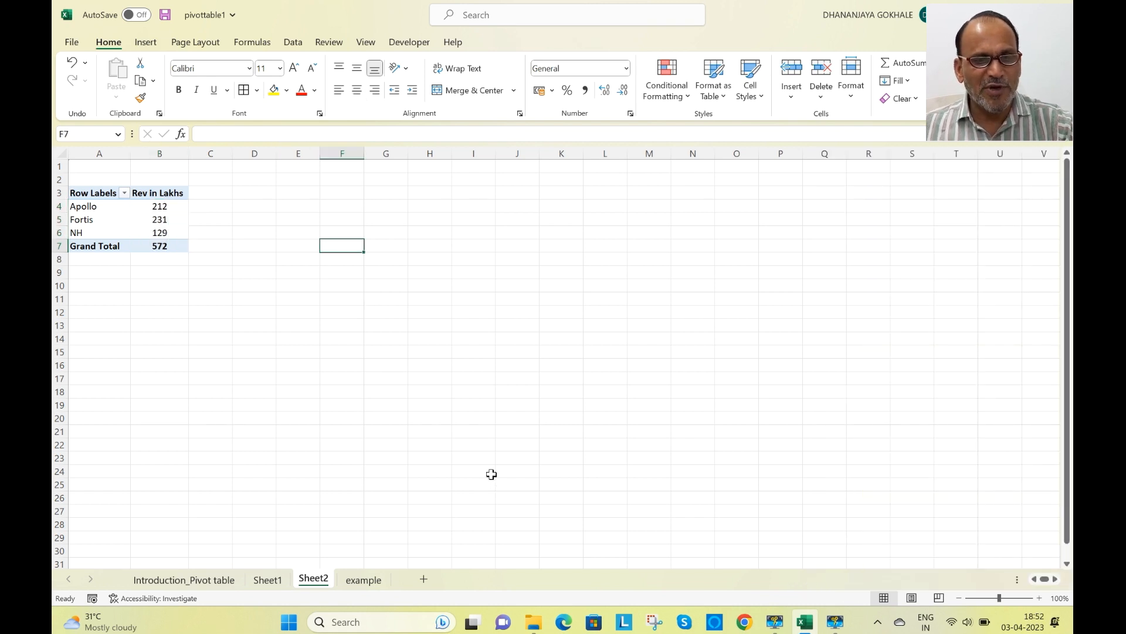
Step: Add the Specialist field to the hospital revenue PivotTable as columns
{"action": "scroll", "coordinate": [492, 474], "scroll_direction": "up", "scroll_amount": 4, "text": "ctrl"}
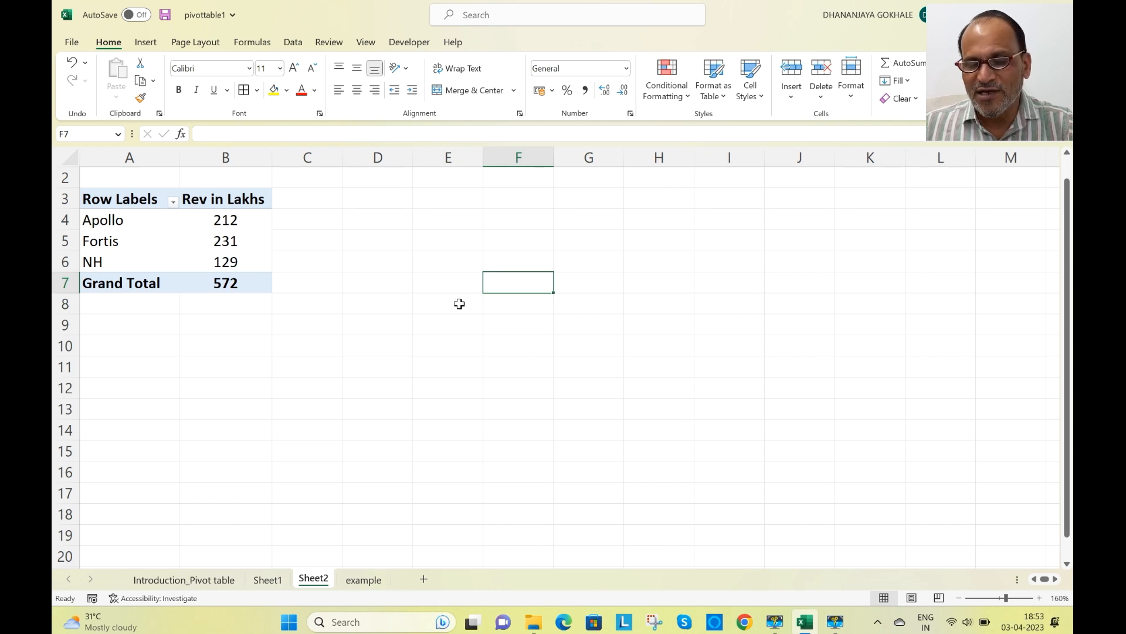
{"action": "left_click", "coordinate": [396, 362]}
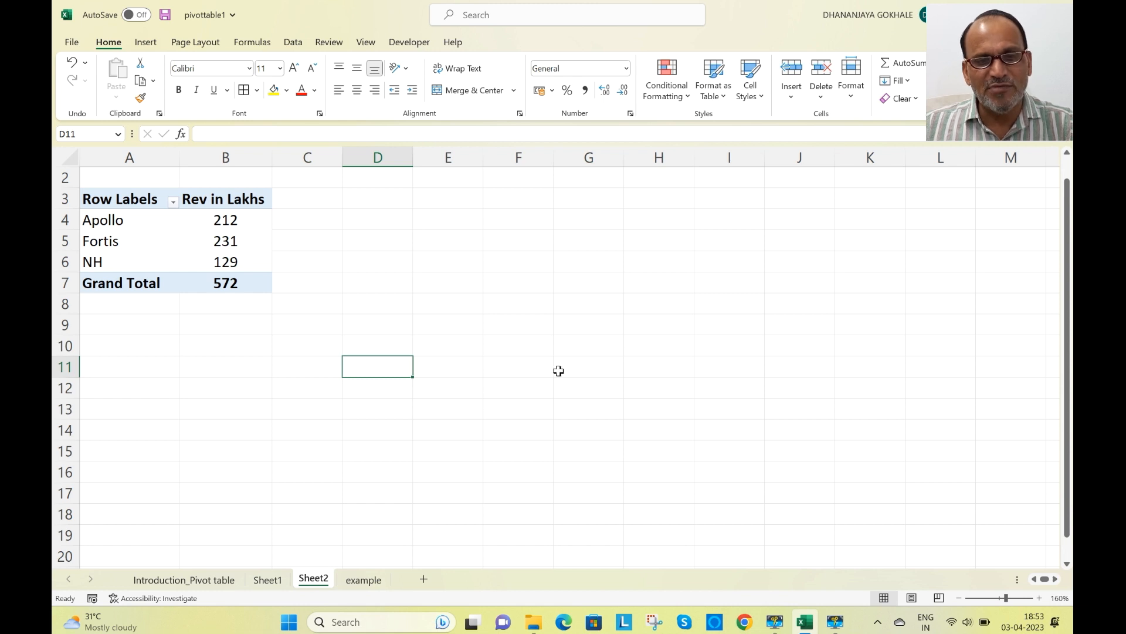
{"action": "left_click", "coordinate": [195, 246]}
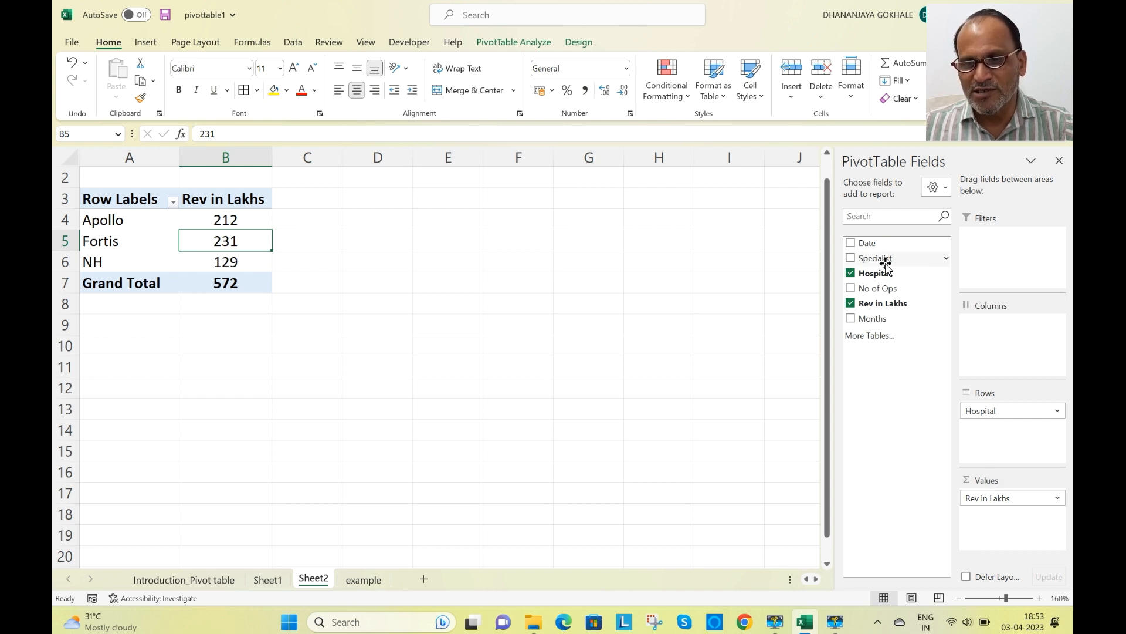
{"action": "mouse_move", "coordinate": [884, 261]}
{"action": "left_mouse_down"}
{"action": "mouse_move", "coordinate": [1009, 358]}
{"action": "mouse_move", "coordinate": [1049, 369]}
{"action": "left_mouse_up"}
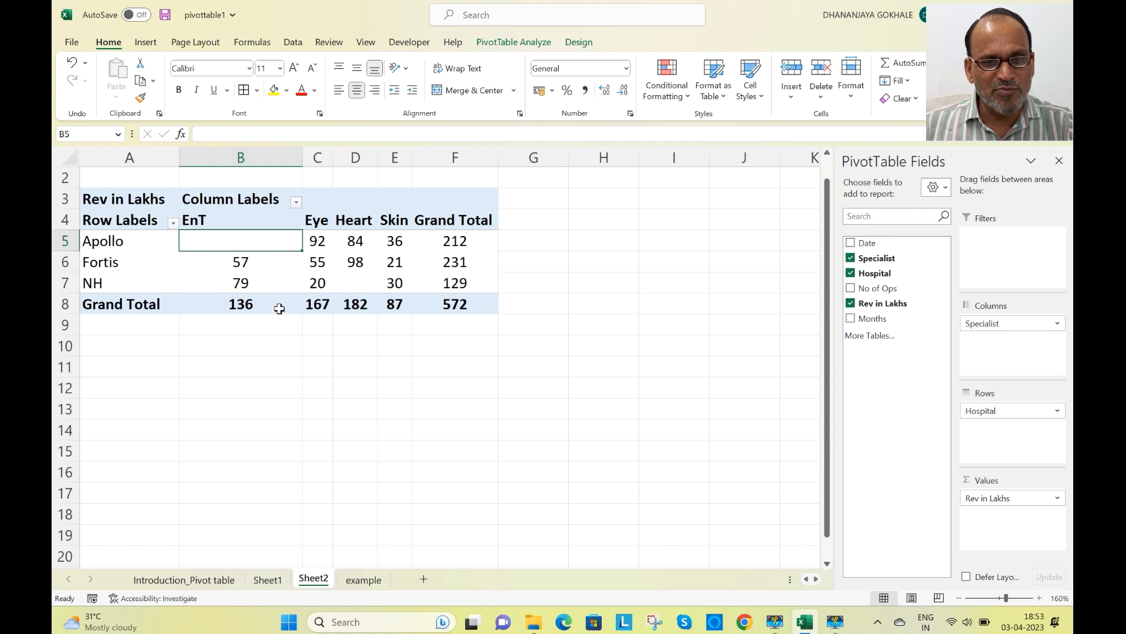
Step: Rename the PivotTable's Column Labels heading in B3 to Specialist and narrow column B
{"action": "left_click", "coordinate": [237, 202]}
{"action": "left_click", "coordinate": [266, 134]}
{"action": "left_click_drag", "start_coordinate": [262, 135], "coordinate": [194, 140]}
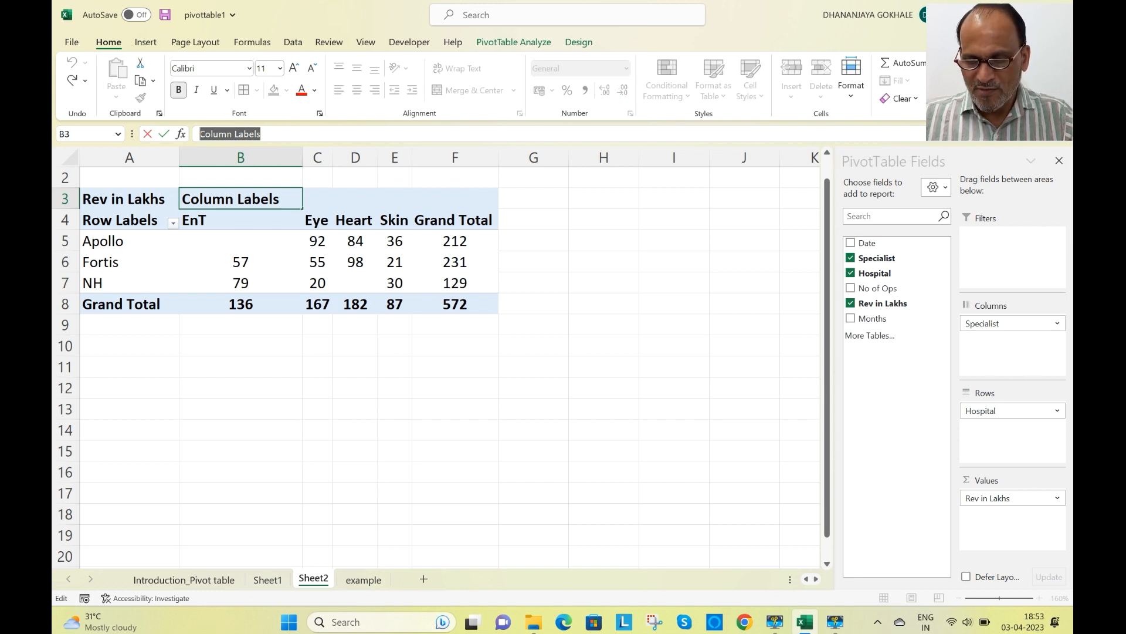
{"action": "type", "text": "Specialist"}
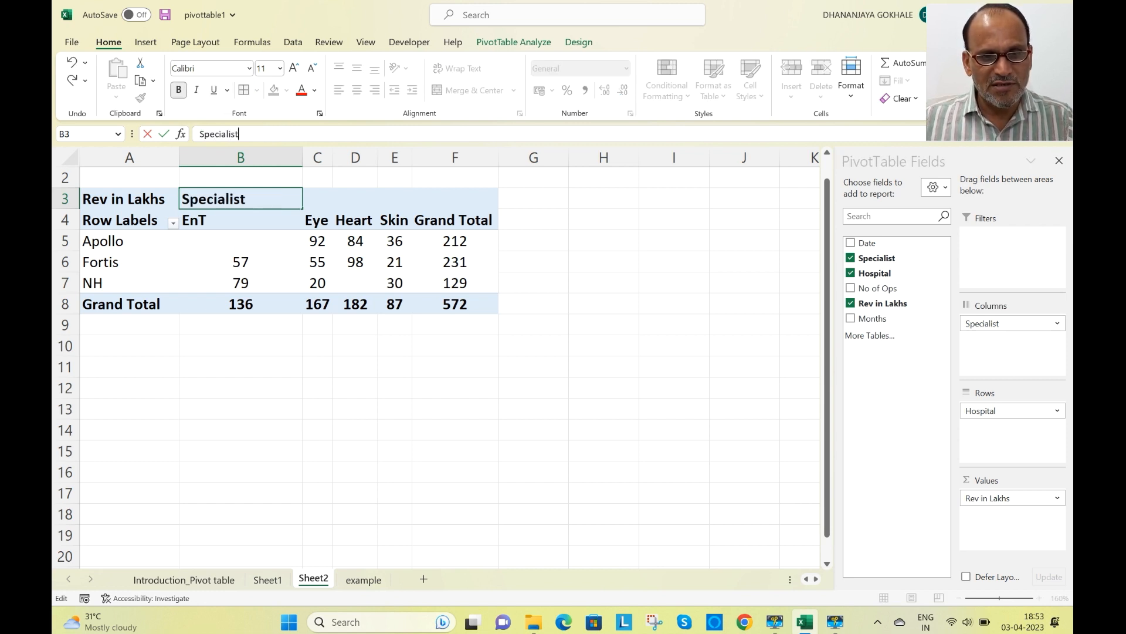
{"action": "key", "text": "Return"}
{"action": "left_click_drag", "start_coordinate": [302, 158], "coordinate": [247, 157]}
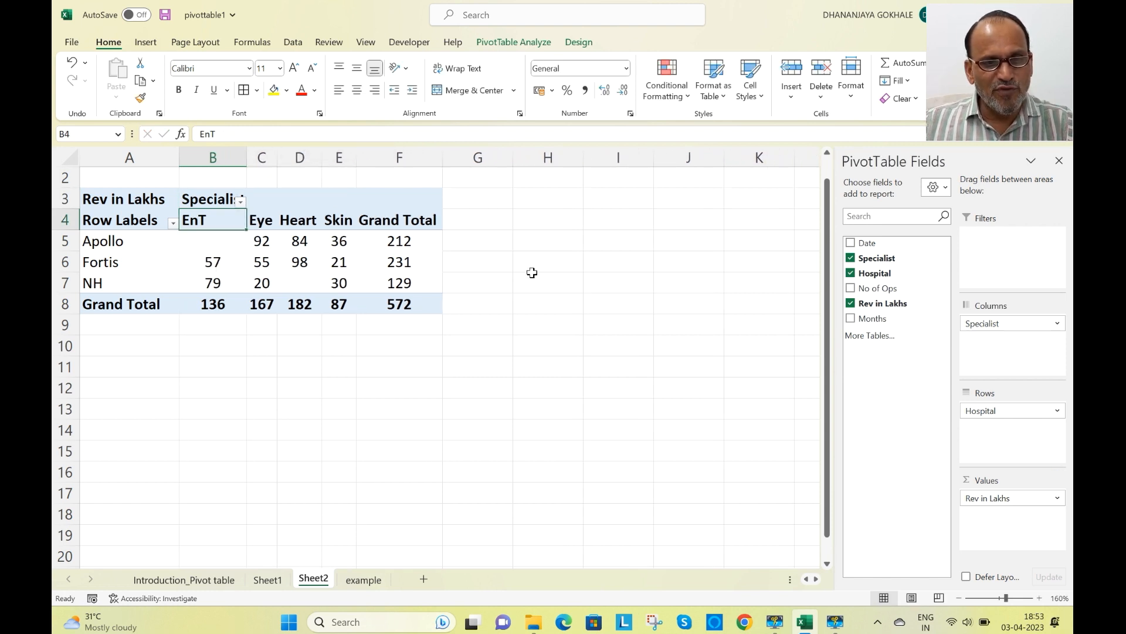
{"action": "left_click", "coordinate": [551, 303]}
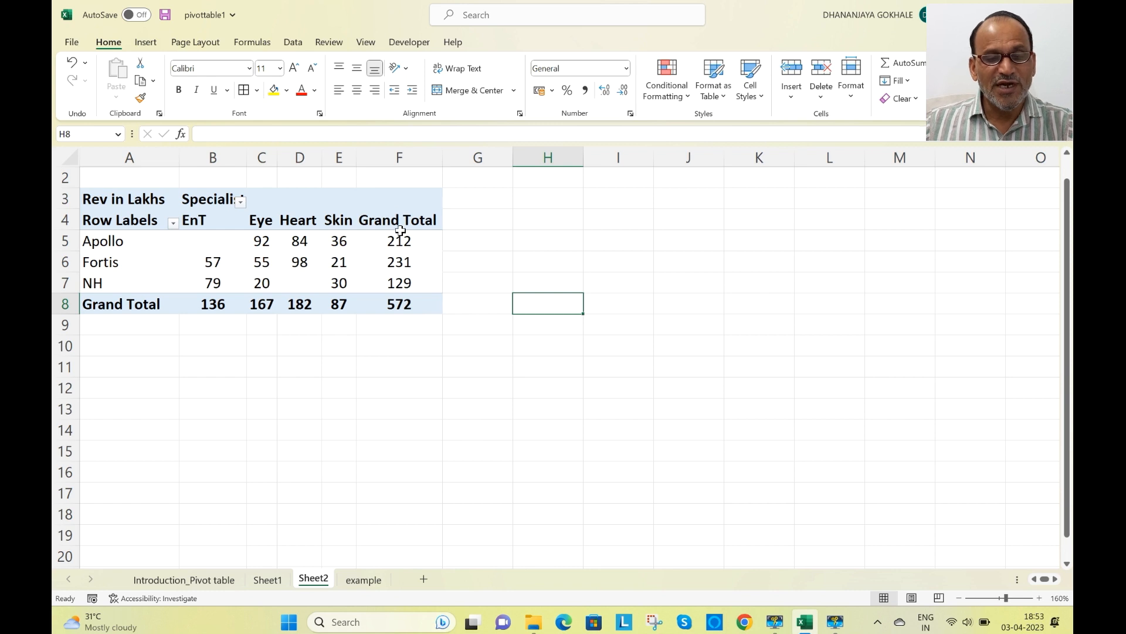
Step: Turn off the hospital revenue PivotTable's grand totals for both rows and columns
{"action": "mouse_move", "coordinate": [399, 300]}
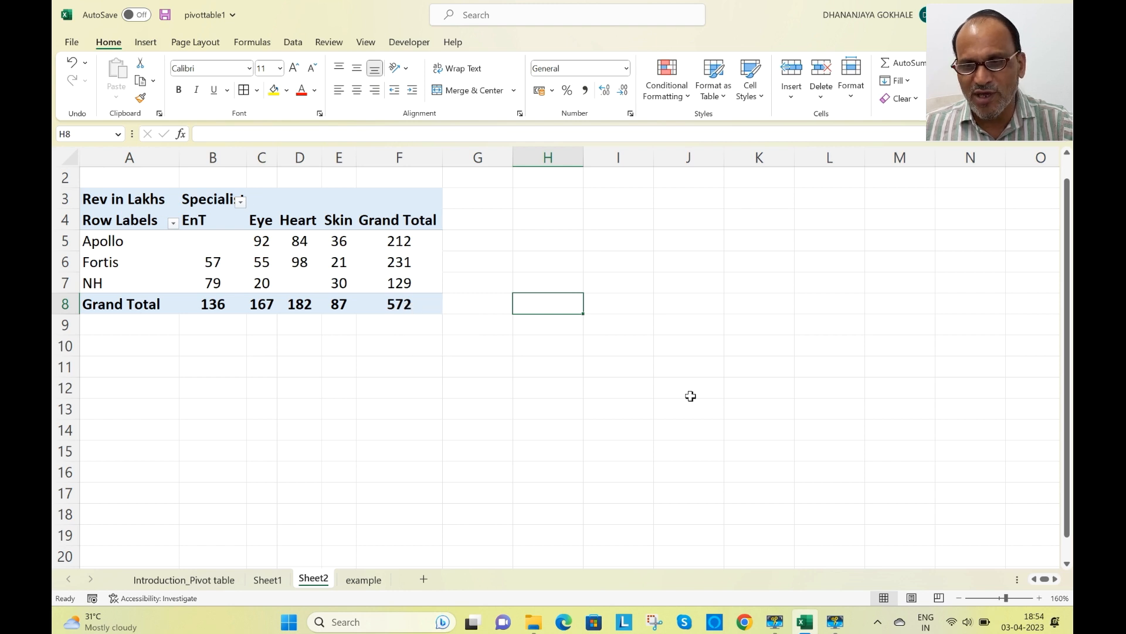
{"action": "scroll", "coordinate": [691, 396], "scroll_direction": "up", "scroll_amount": 1, "text": "ctrl"}
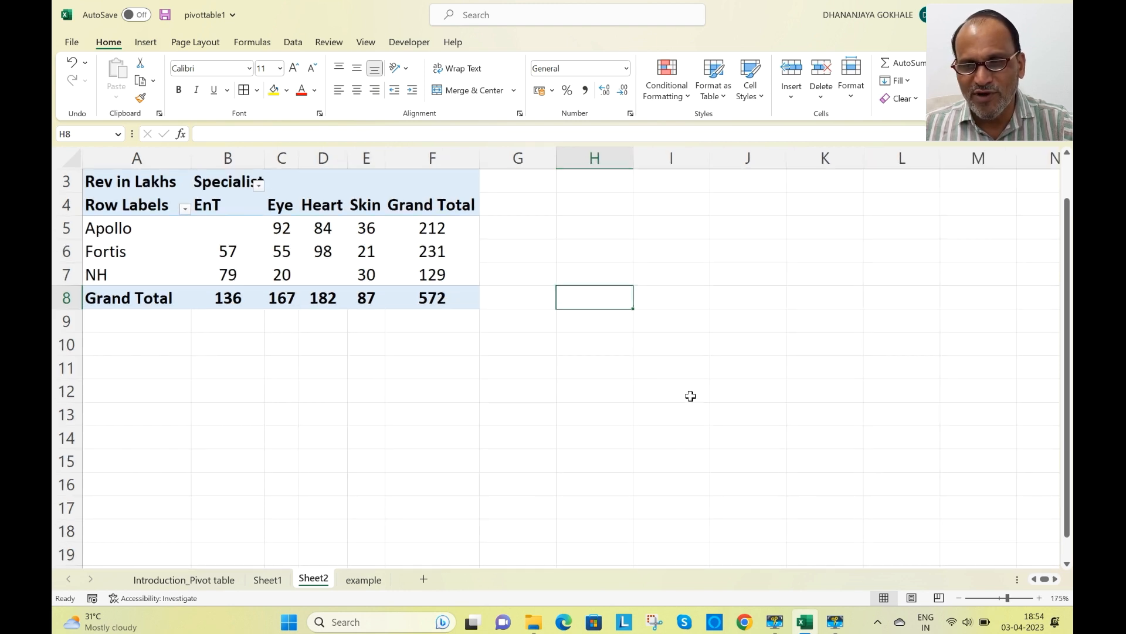
{"action": "scroll", "coordinate": [691, 396], "scroll_direction": "up", "scroll_amount": 2, "text": "ctrl"}
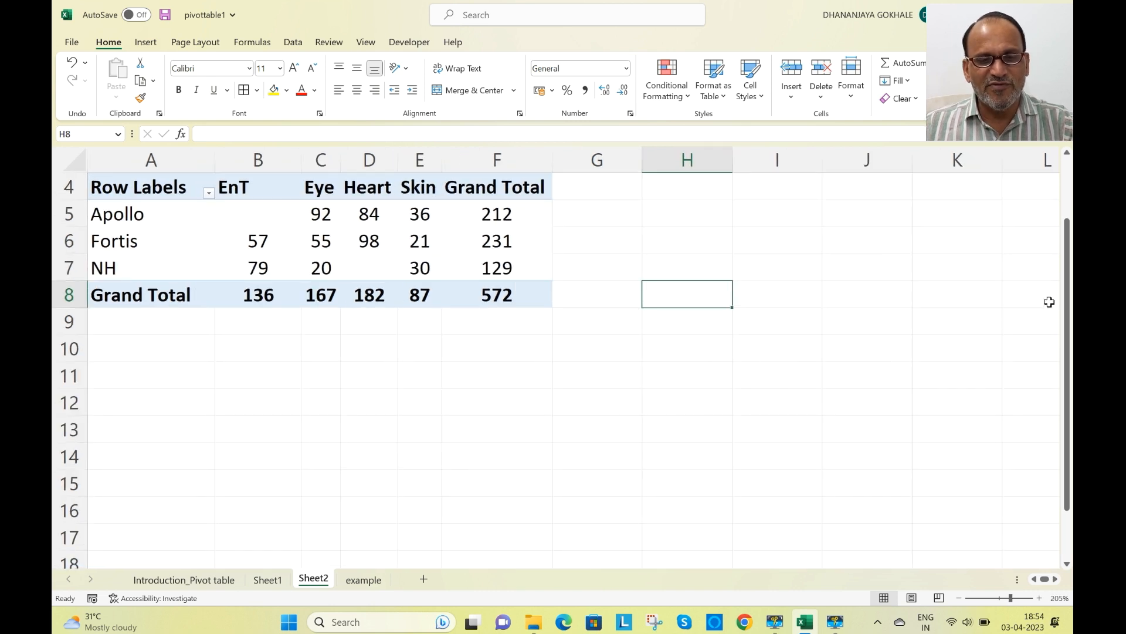
{"action": "left_click_drag", "start_coordinate": [1068, 280], "coordinate": [1068, 221]}
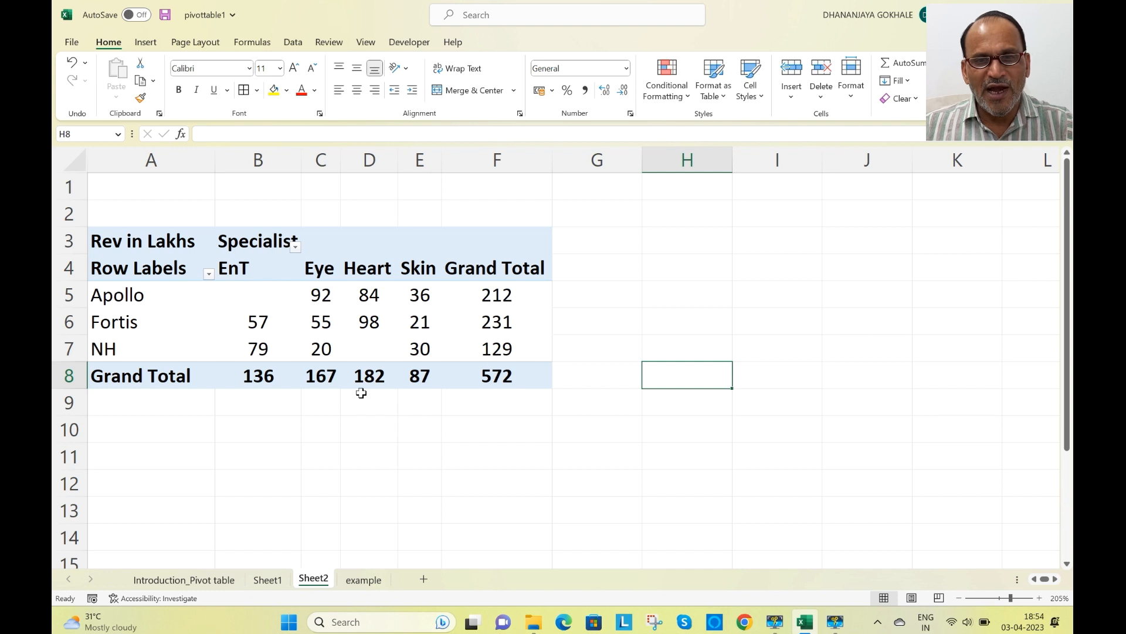
{"action": "left_click", "coordinate": [315, 322]}
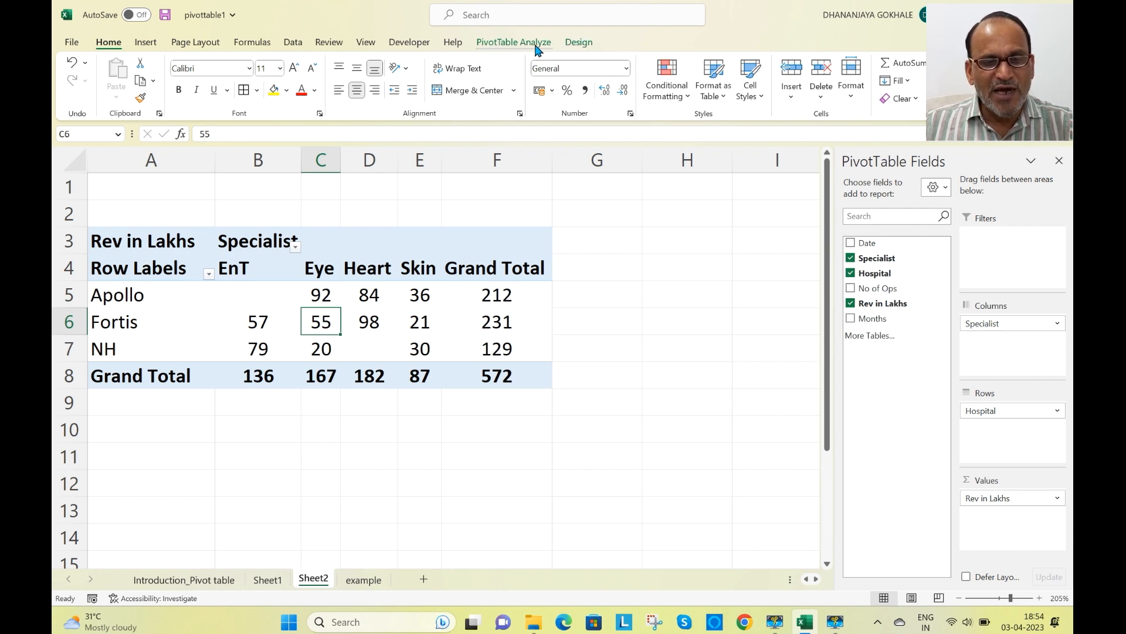
{"action": "left_click", "coordinate": [583, 44]}
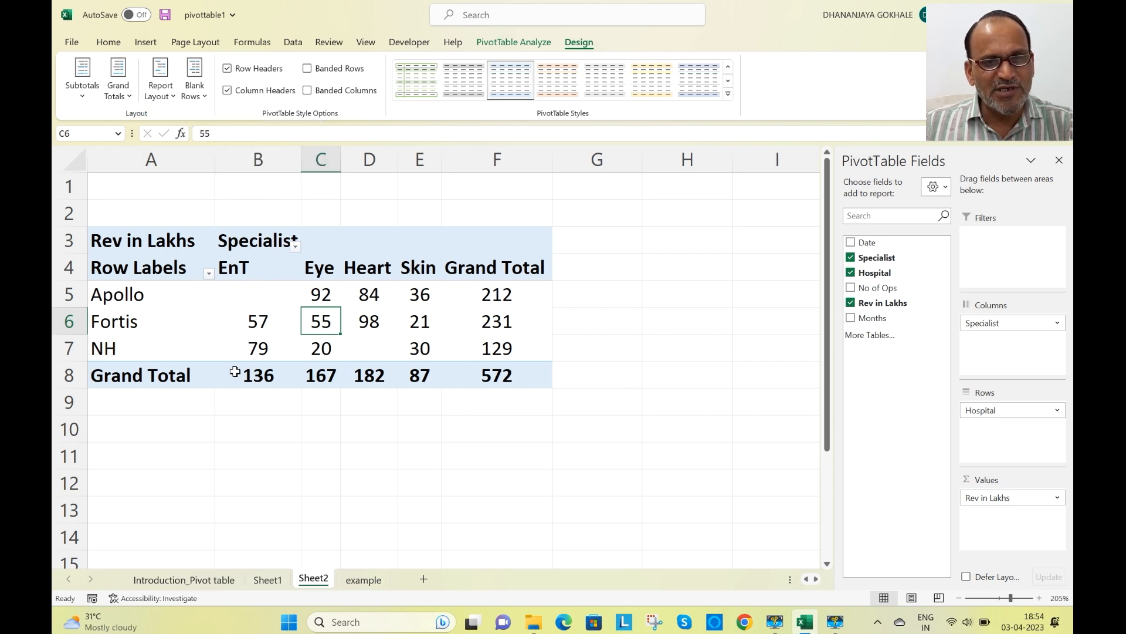
{"action": "left_click", "coordinate": [131, 98]}
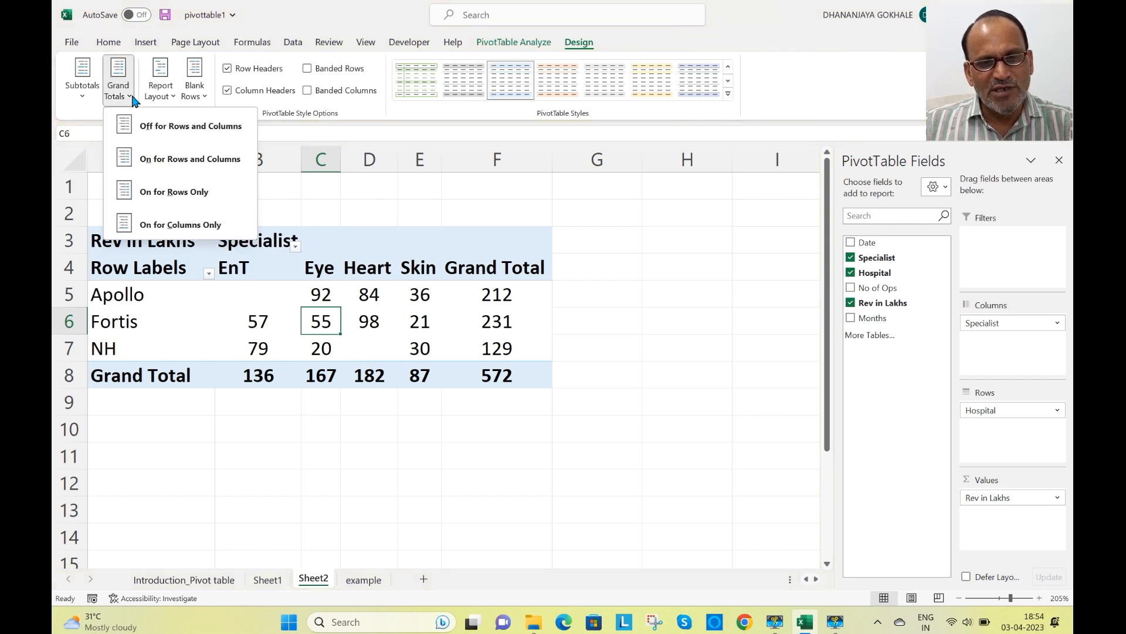
{"action": "left_click", "coordinate": [152, 125]}
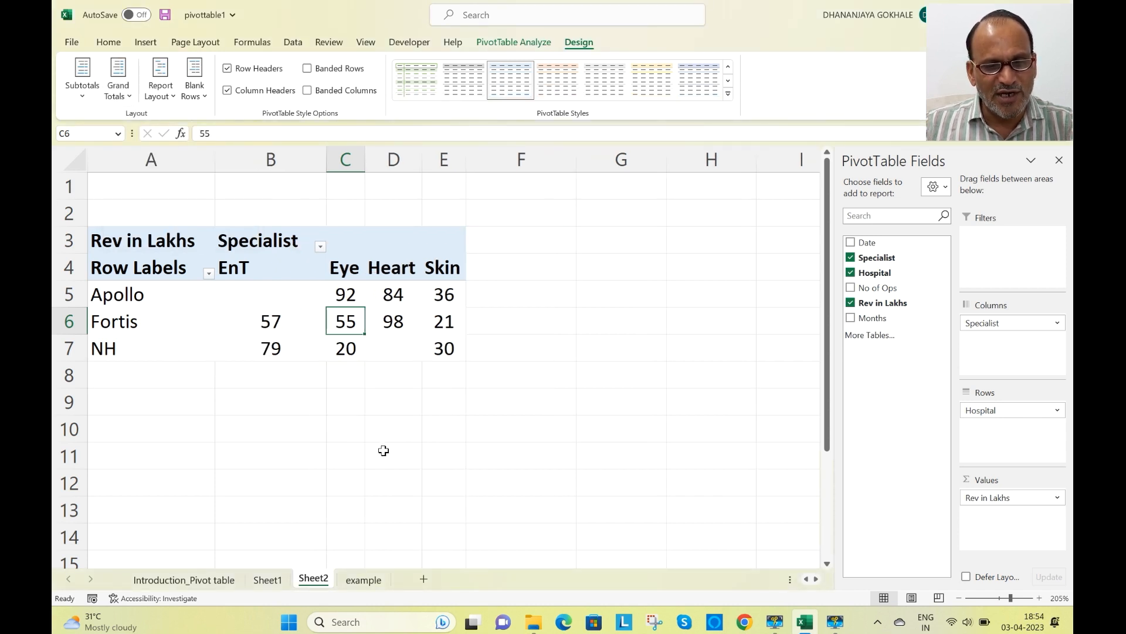
Step: Turn on the hospital revenue PivotTable's grand totals for rows only
{"action": "left_click", "coordinate": [384, 450]}
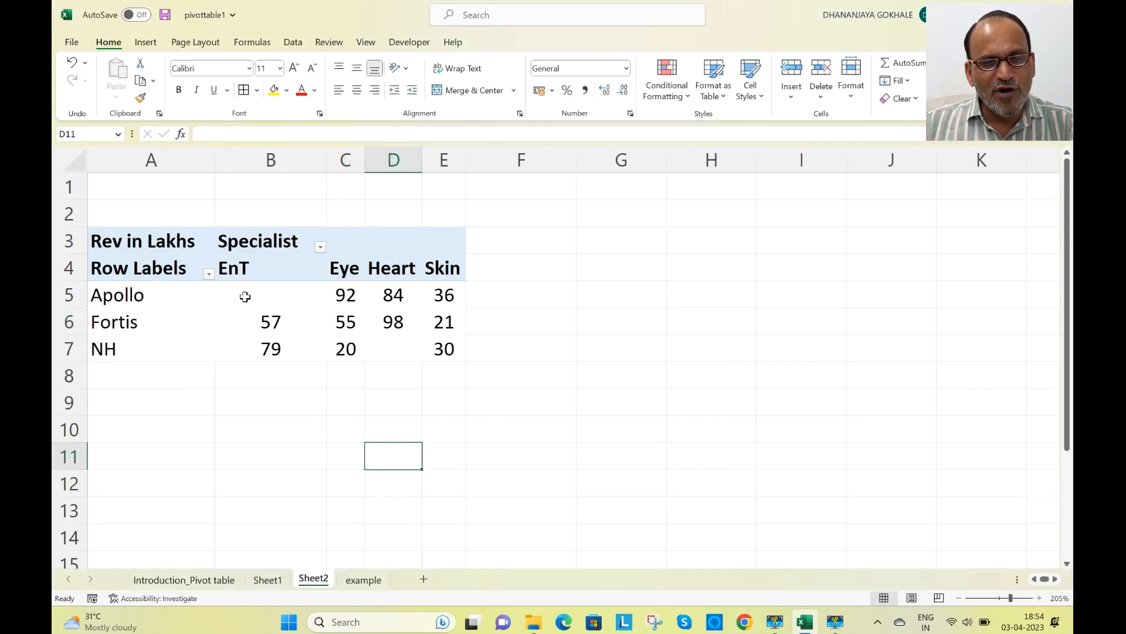
{"action": "mouse_move", "coordinate": [224, 358]}
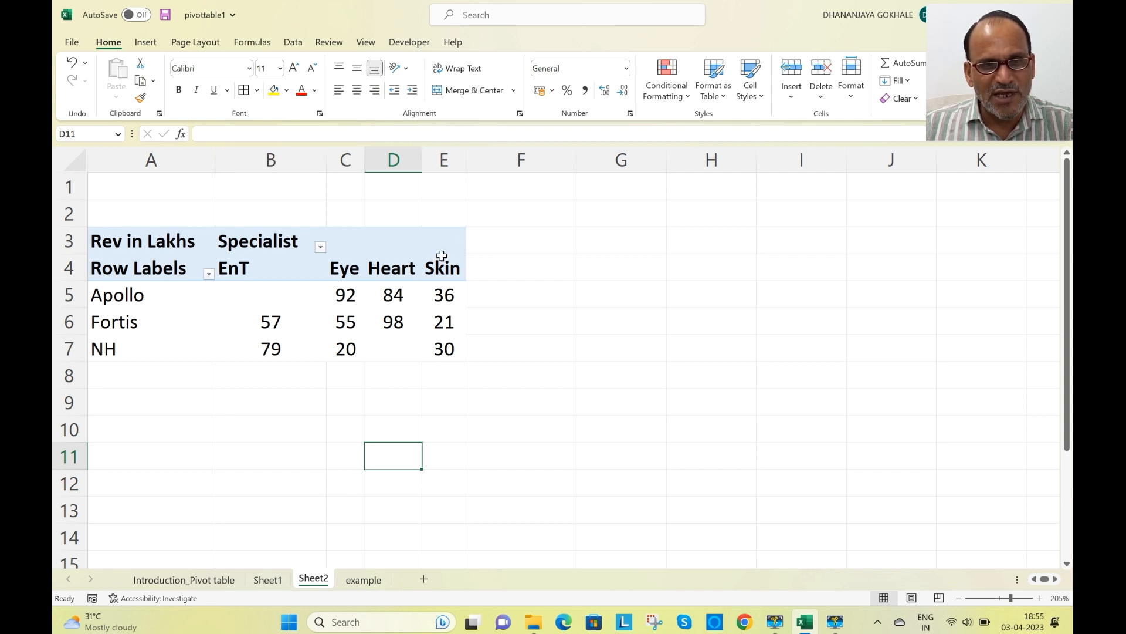
{"action": "left_click", "coordinate": [194, 309]}
{"action": "left_click", "coordinate": [349, 328]}
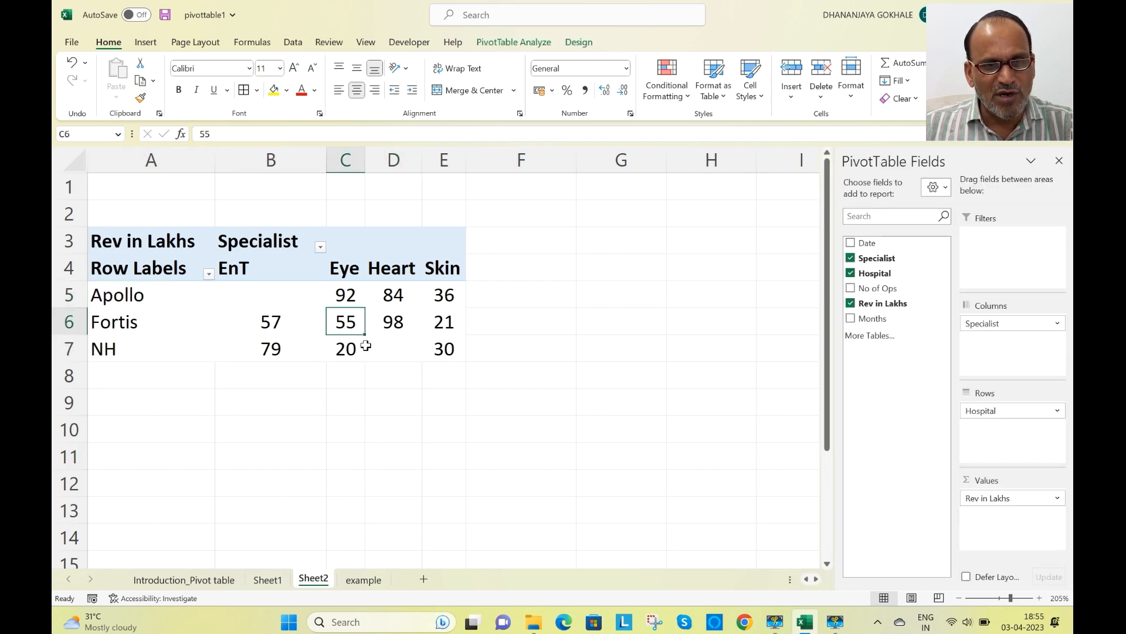
{"action": "left_click", "coordinate": [577, 41]}
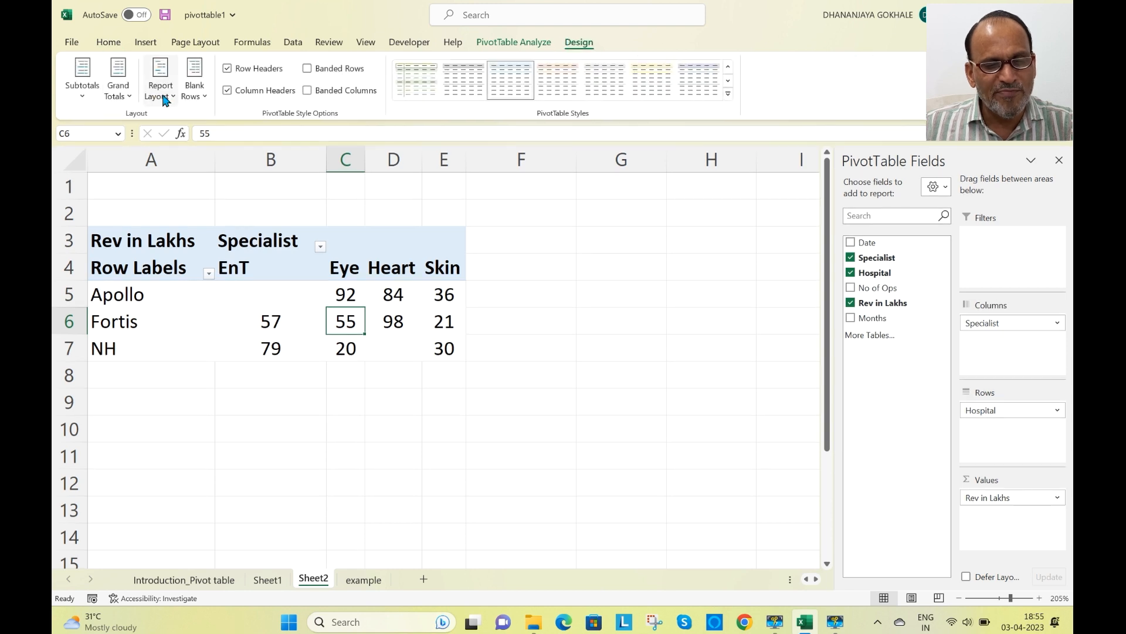
{"action": "left_click", "coordinate": [129, 97]}
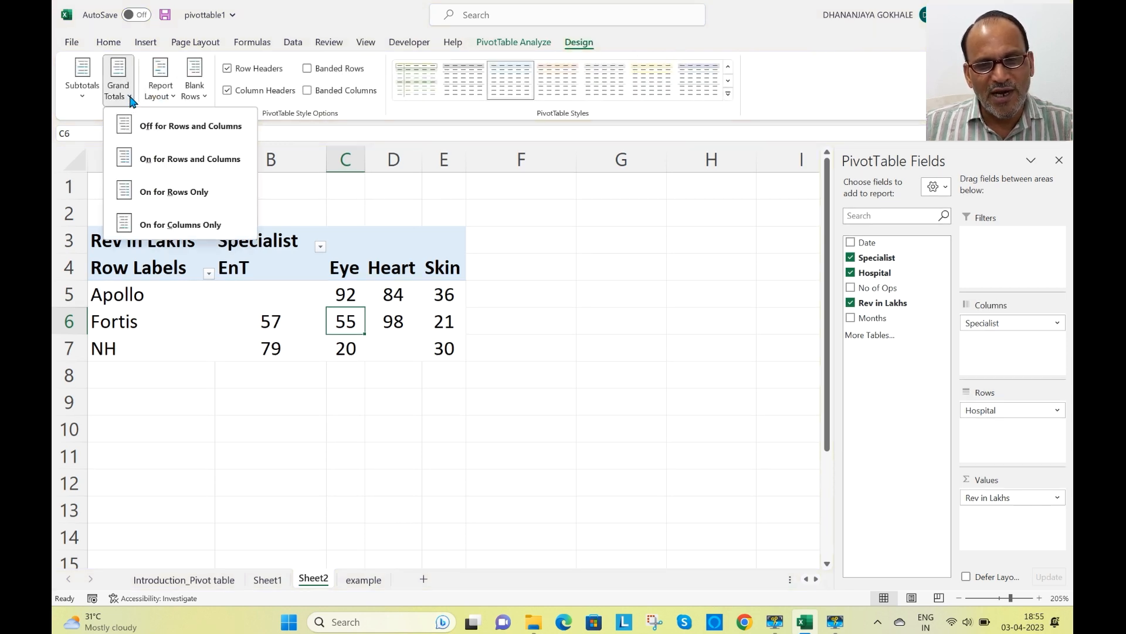
{"action": "left_click", "coordinate": [161, 196]}
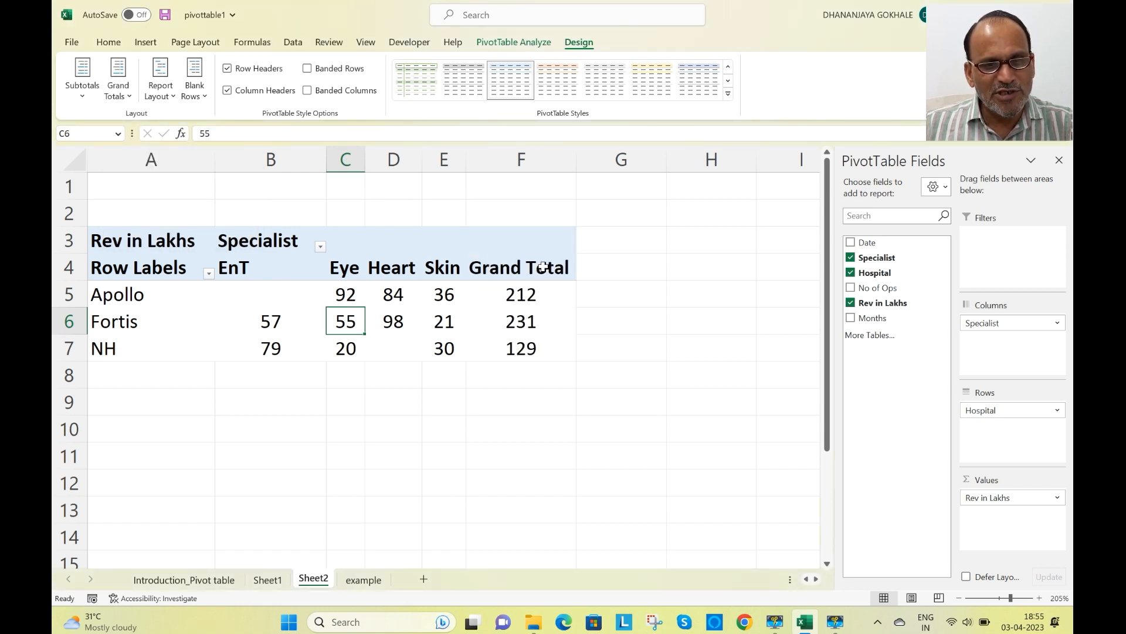
Step: Set the PivotTable's grand totals to columns only and show the report in tabular form
{"action": "left_click", "coordinate": [131, 99]}
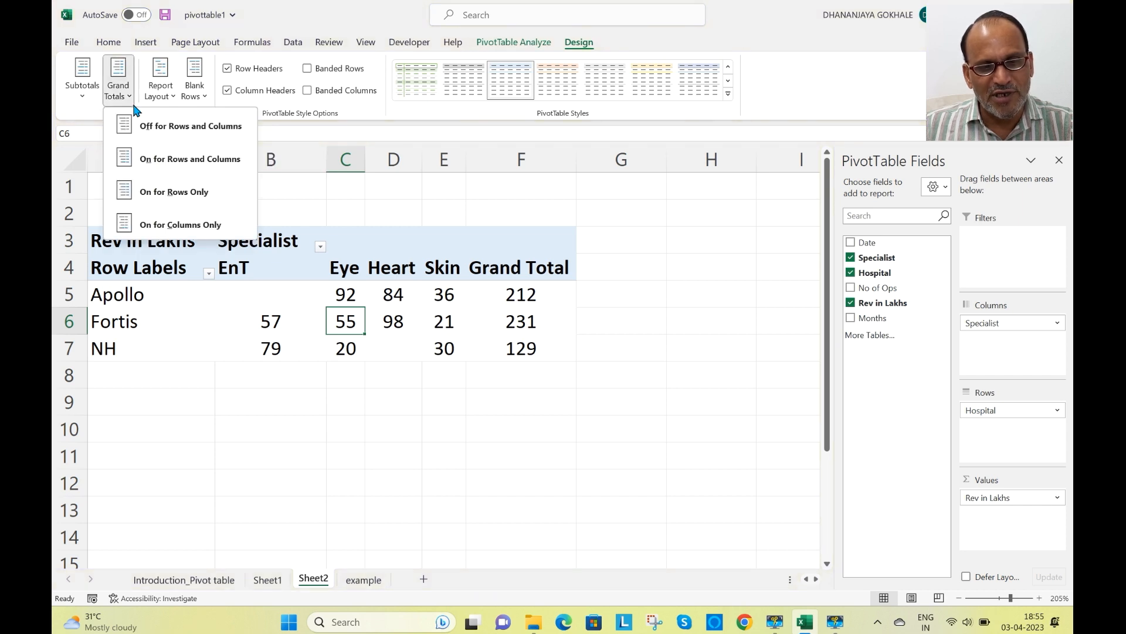
{"action": "left_click", "coordinate": [183, 225]}
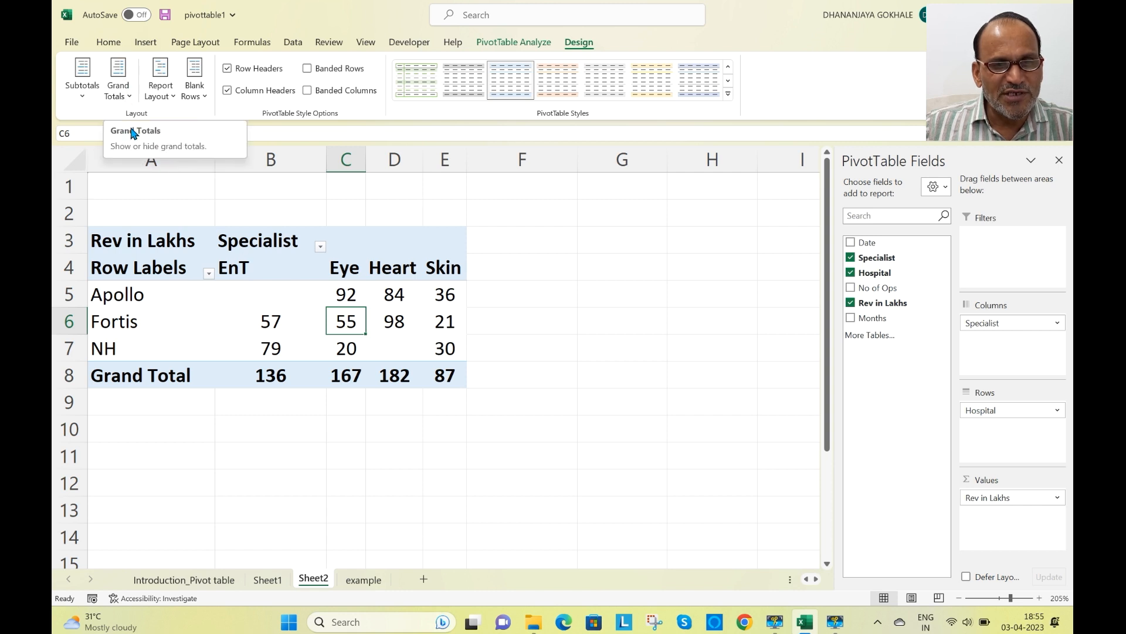
{"action": "mouse_move", "coordinate": [233, 318]}
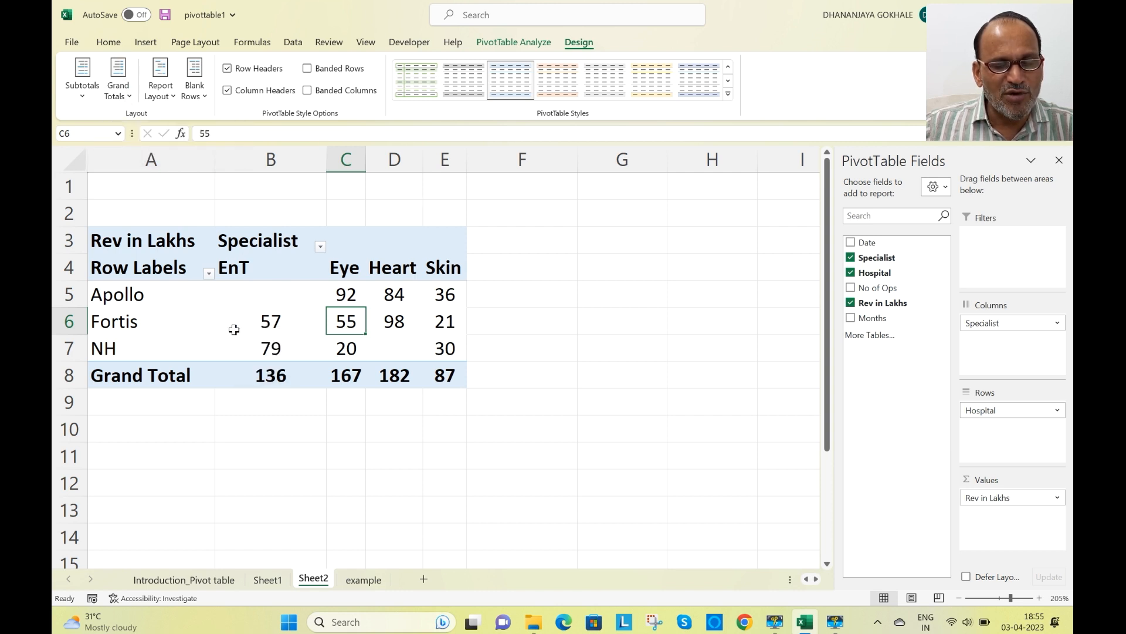
{"action": "left_click", "coordinate": [173, 101]}
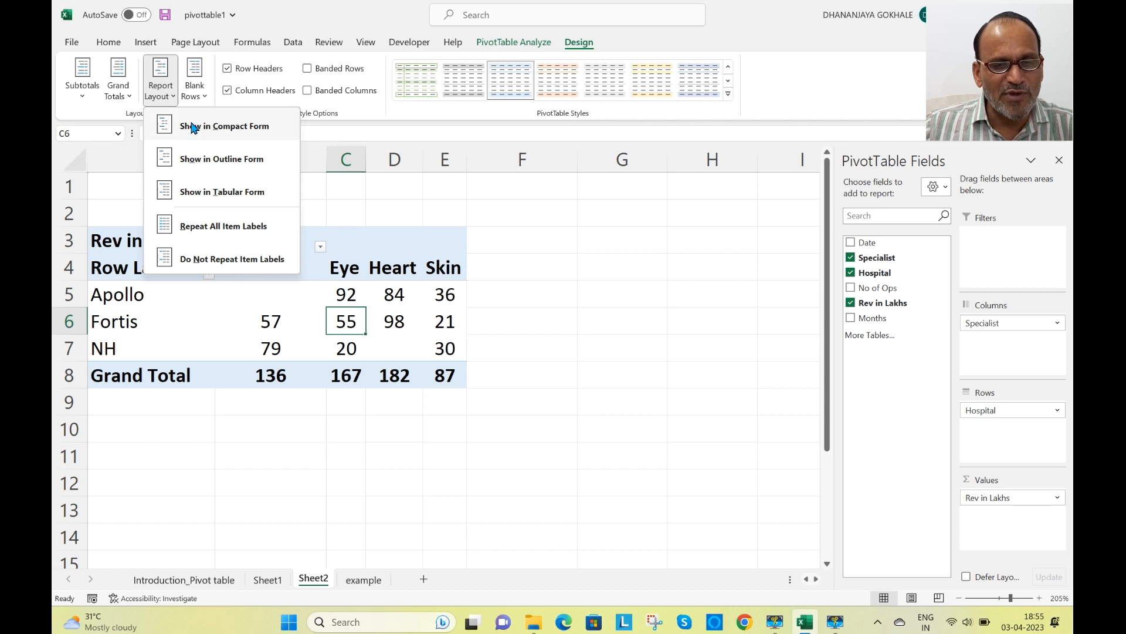
{"action": "left_click", "coordinate": [220, 194]}
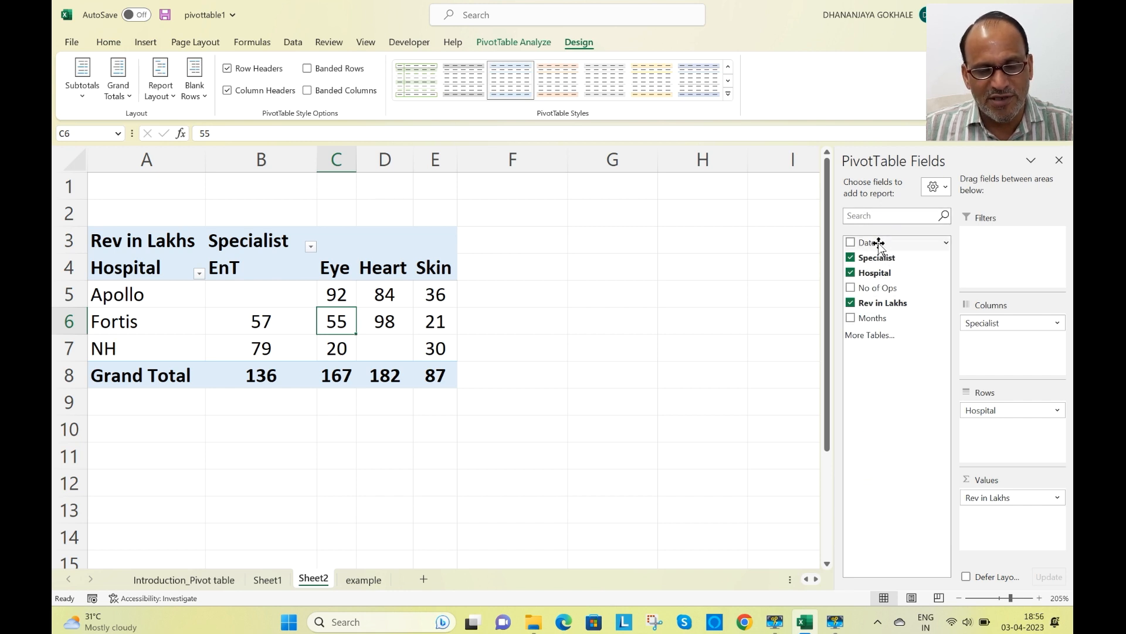
Step: Add the Date field to the PivotTable rows below Hospital and remove its Date level, keeping only Months
{"action": "left_click_drag", "start_coordinate": [878, 245], "coordinate": [988, 453]}
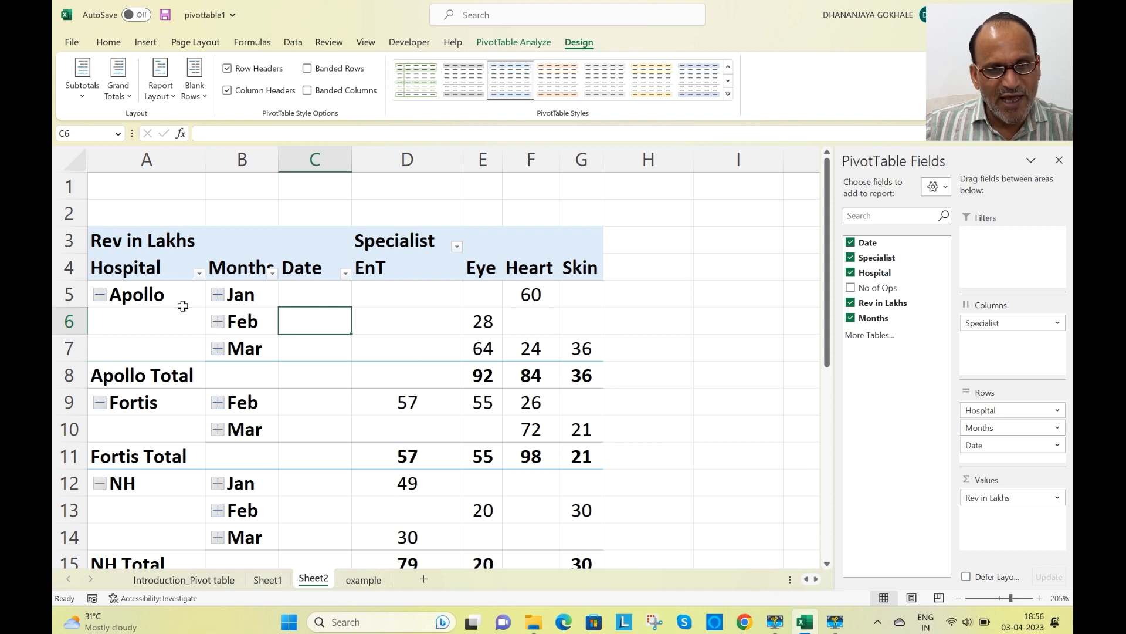
{"action": "left_click", "coordinate": [155, 295]}
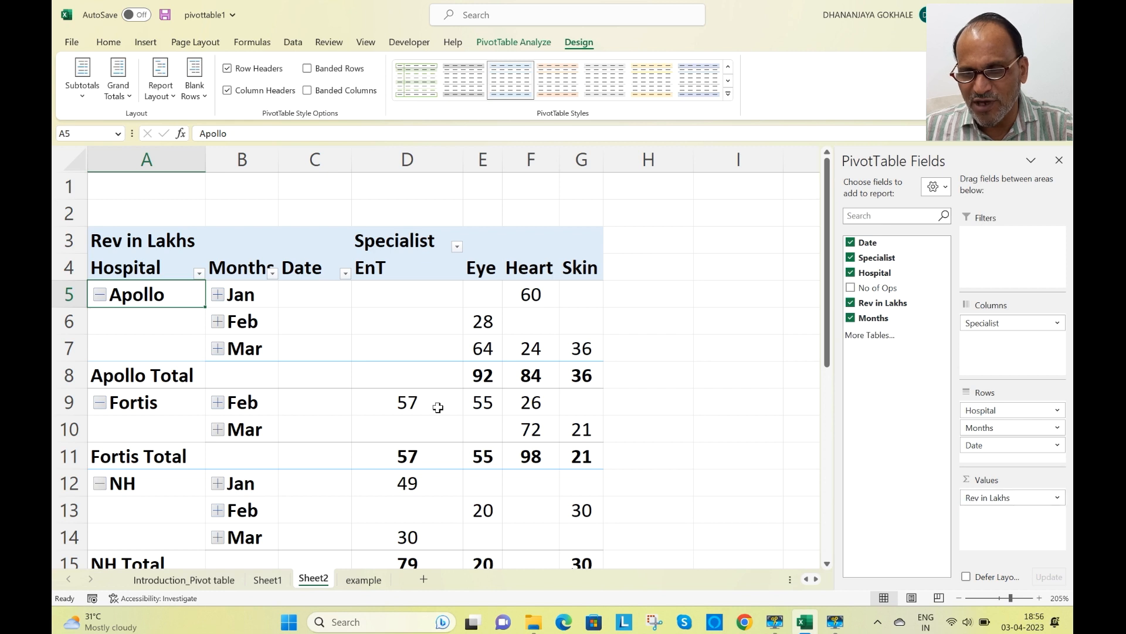
{"action": "left_click_drag", "start_coordinate": [1001, 452], "coordinate": [887, 370]}
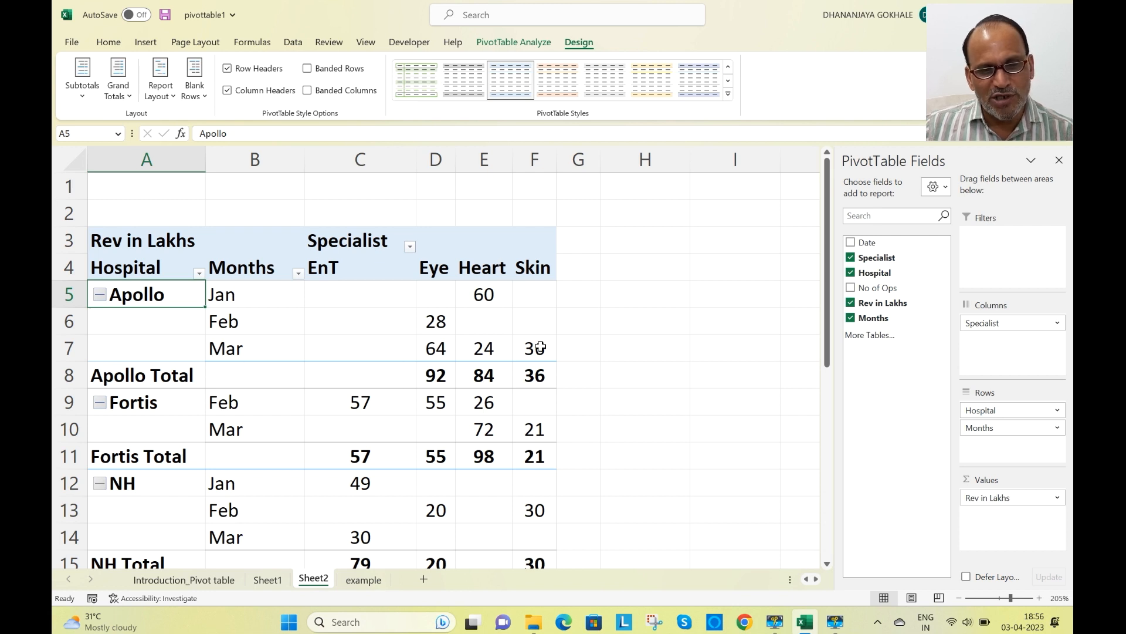
Step: Turn off the hospital subtotals in the PivotTable
{"action": "mouse_move", "coordinate": [488, 367]}
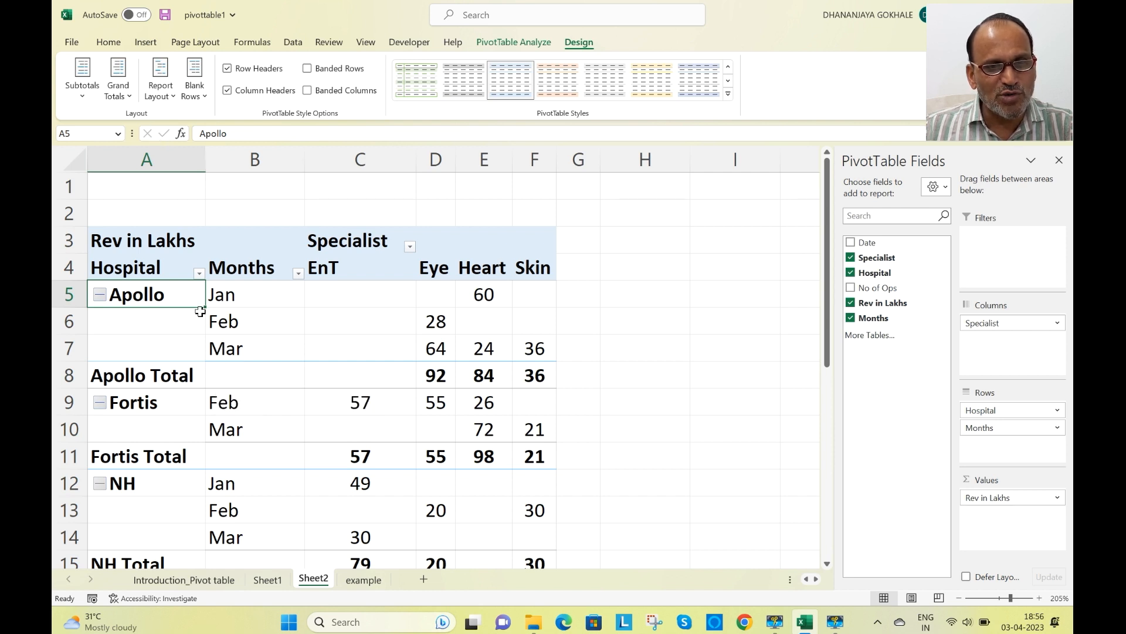
{"action": "left_click", "coordinate": [86, 104]}
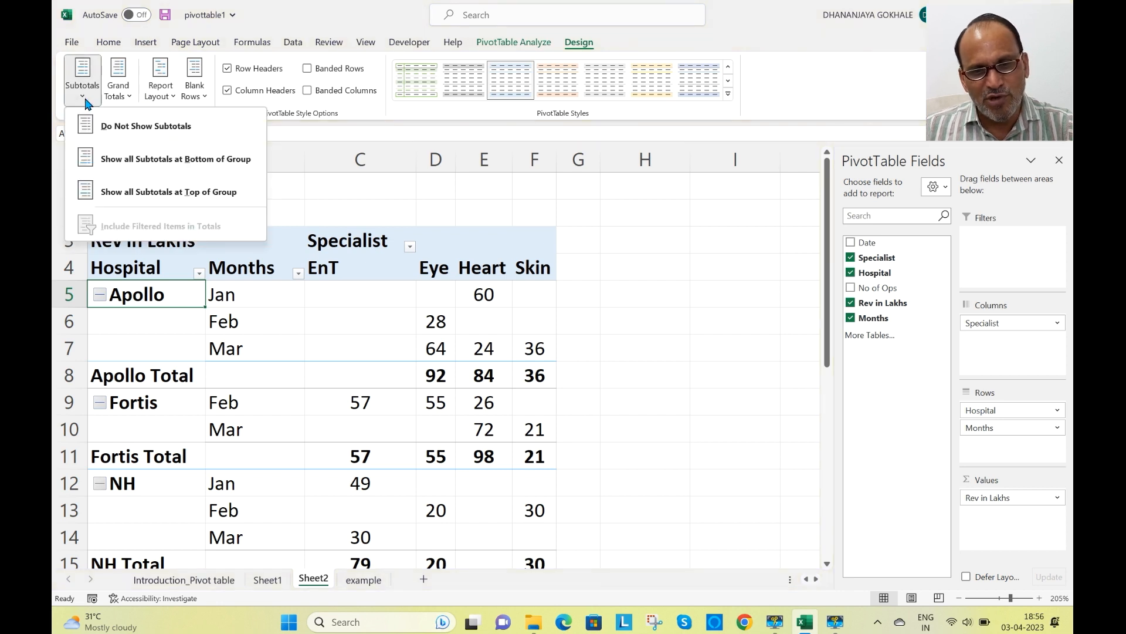
{"action": "left_click", "coordinate": [131, 125]}
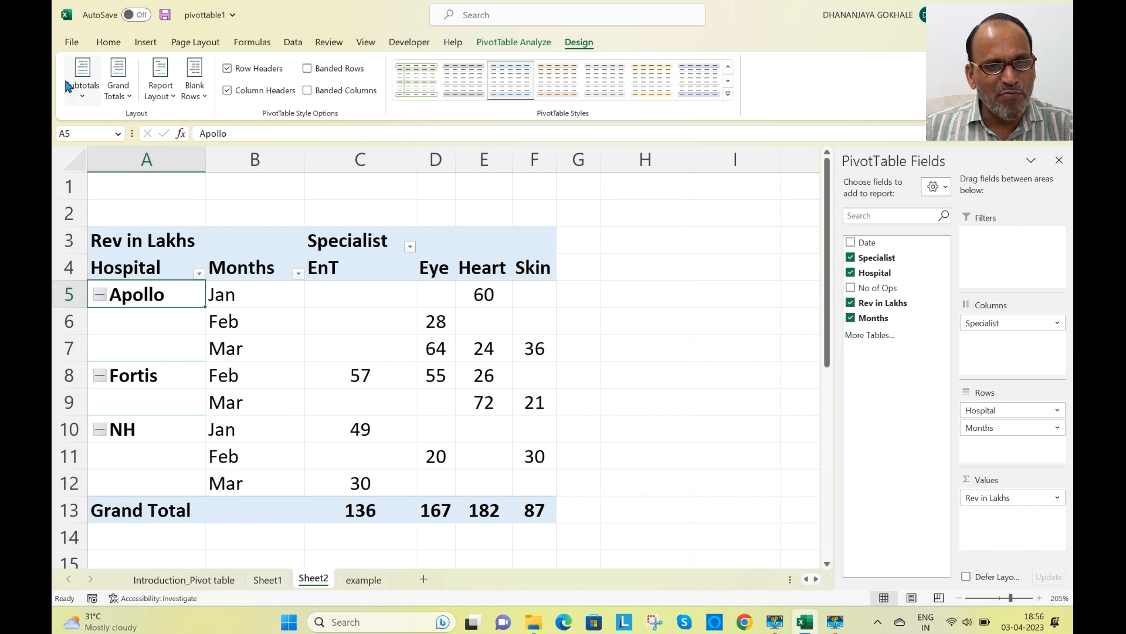
Step: Show all subtotals at the top of each hospital group, and switch them to the bottom of the group
{"action": "left_click", "coordinate": [81, 97]}
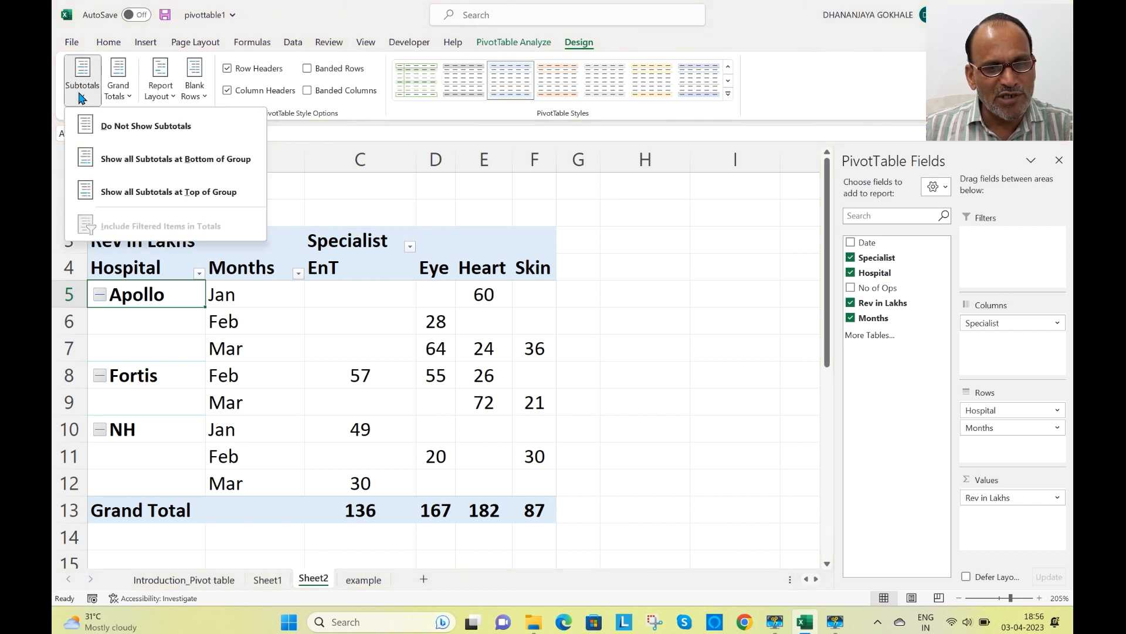
{"action": "left_click", "coordinate": [121, 193]}
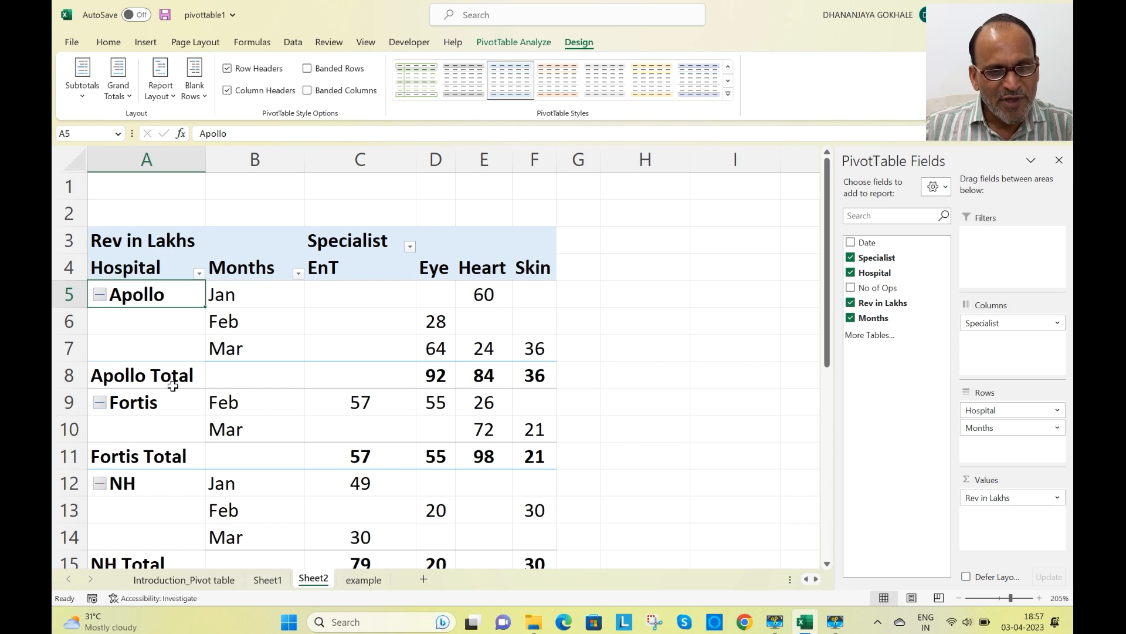
{"action": "mouse_move", "coordinate": [452, 370]}
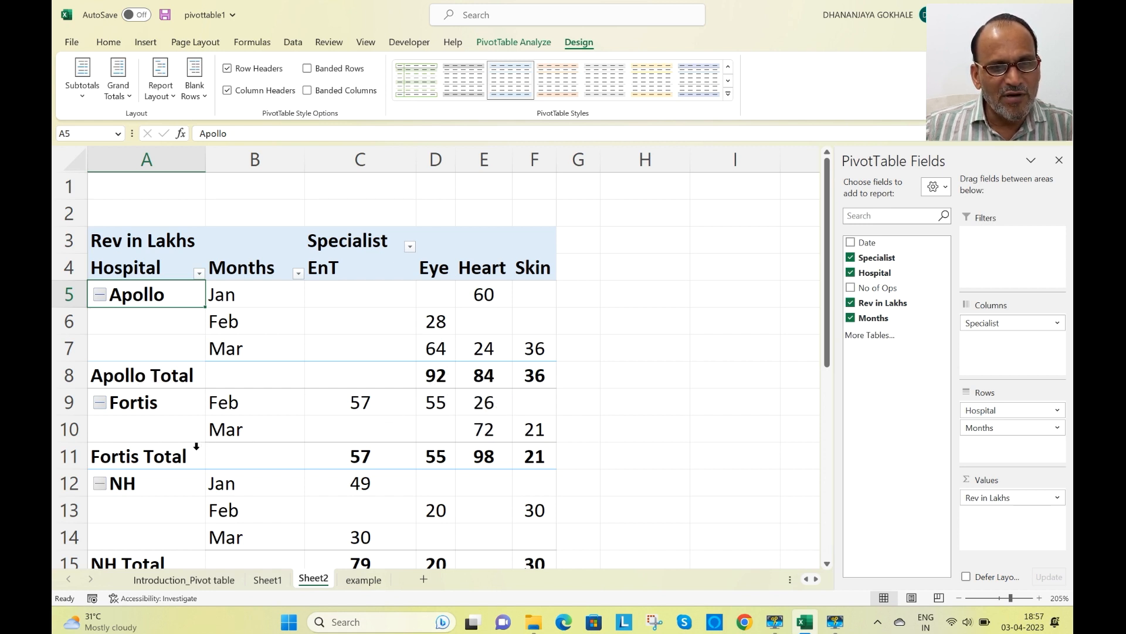
{"action": "left_click", "coordinate": [83, 101]}
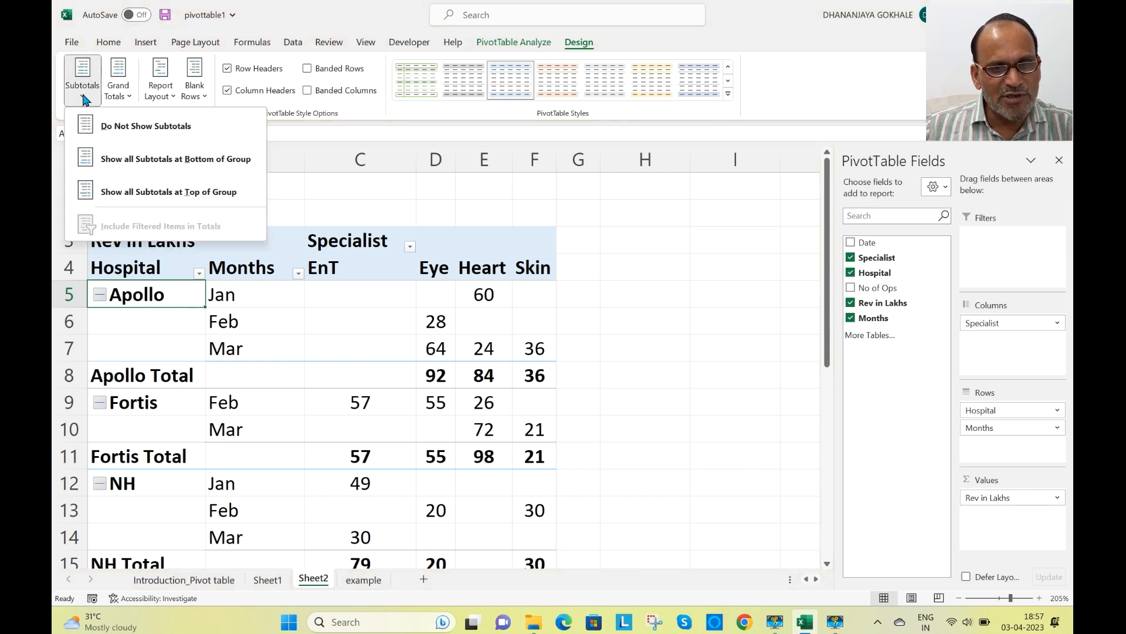
{"action": "left_click", "coordinate": [123, 163]}
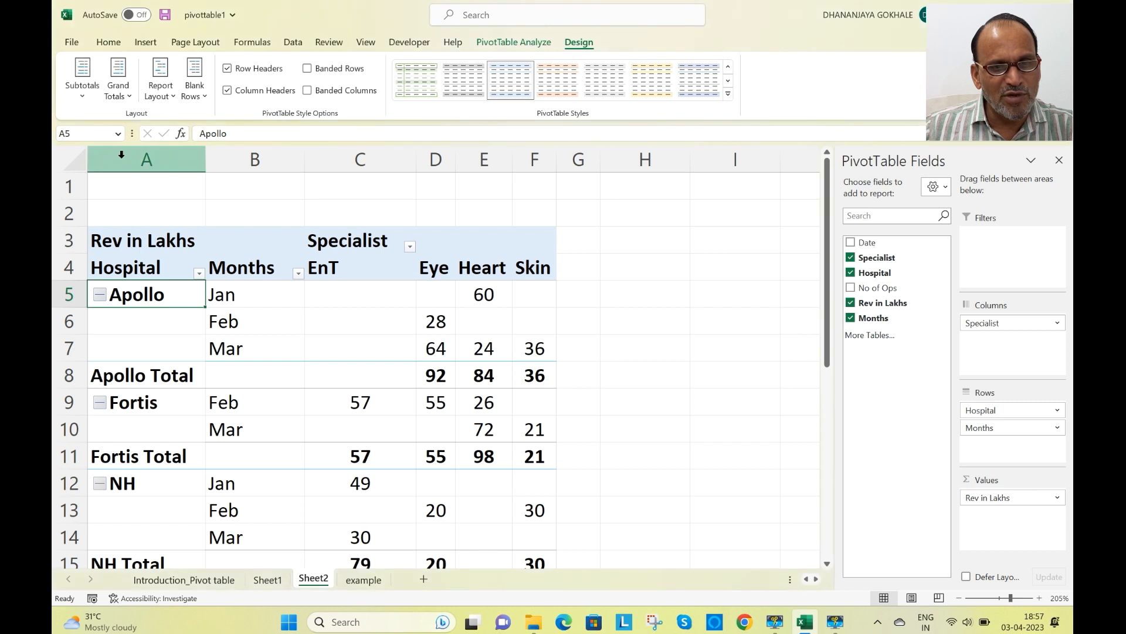
Step: Set the PivotTable to show all subtotals at the top of each group and review the hospital totals
{"action": "left_click", "coordinate": [83, 94]}
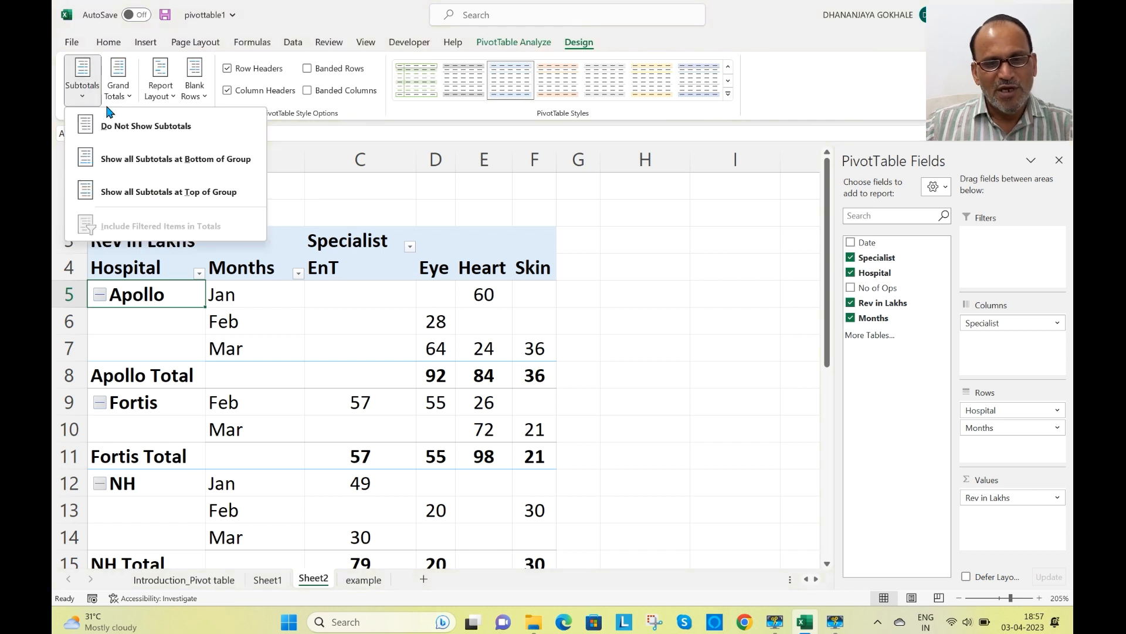
{"action": "left_click", "coordinate": [151, 197]}
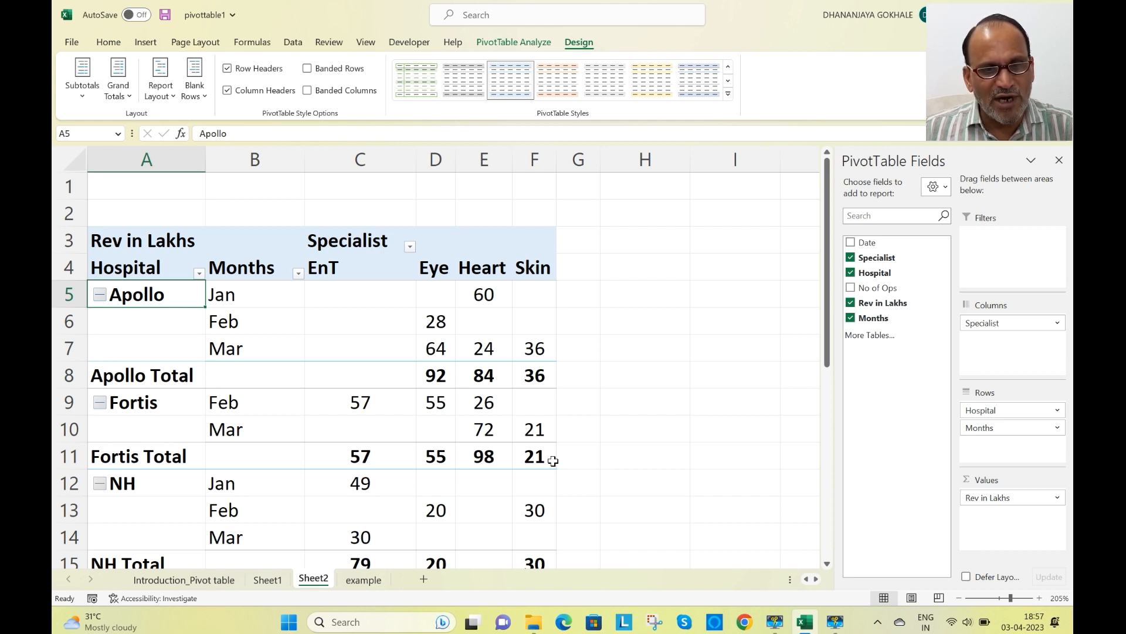
{"action": "scroll", "coordinate": [522, 478], "scroll_direction": "down", "scroll_amount": 2}
{"action": "scroll", "coordinate": [474, 519], "scroll_direction": "up", "scroll_amount": 2}
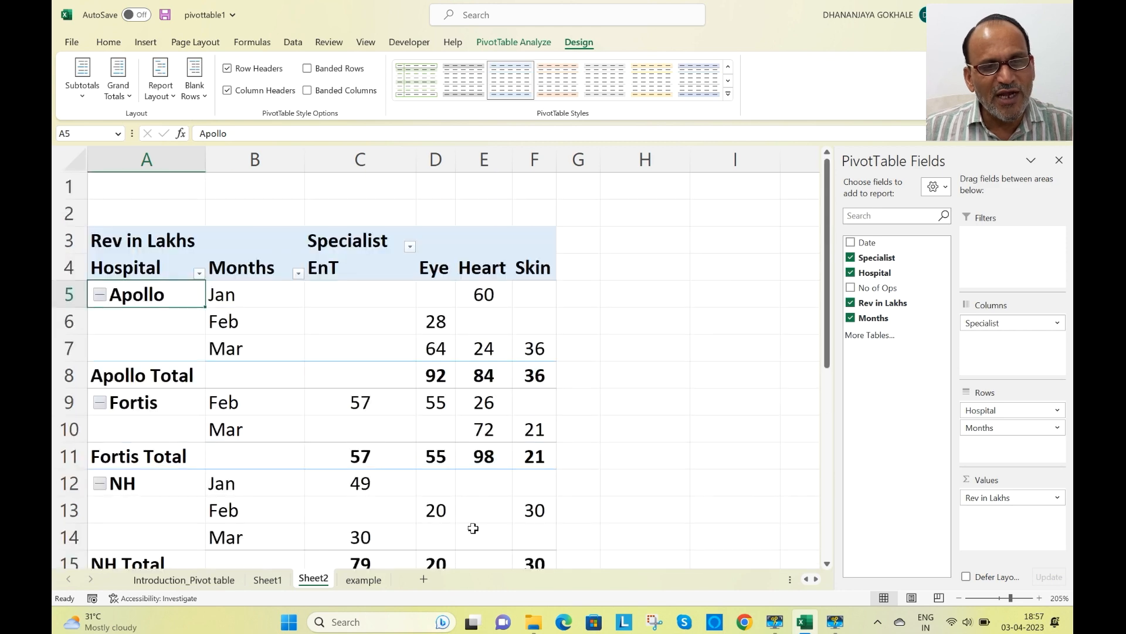
{"action": "scroll", "coordinate": [473, 528], "scroll_direction": "down", "scroll_amount": 3}
{"action": "scroll", "coordinate": [435, 435], "scroll_direction": "up", "scroll_amount": 3}
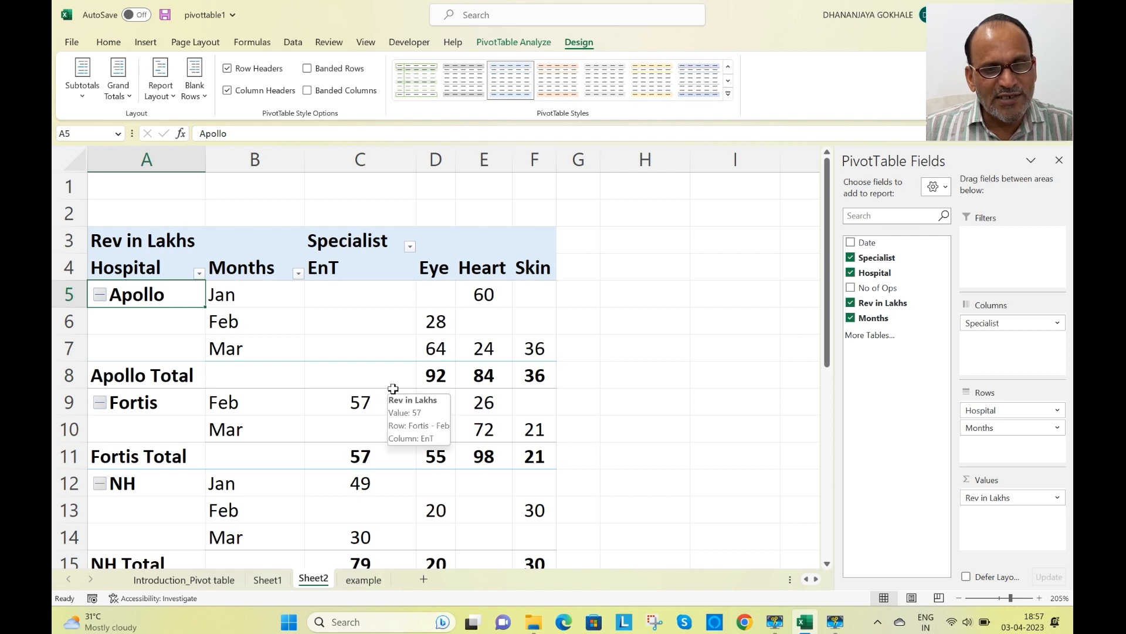
Step: Show the report in compact form and examine the subtotals and monthly EnT figures under Apollo and Fortis
{"action": "left_click", "coordinate": [170, 96]}
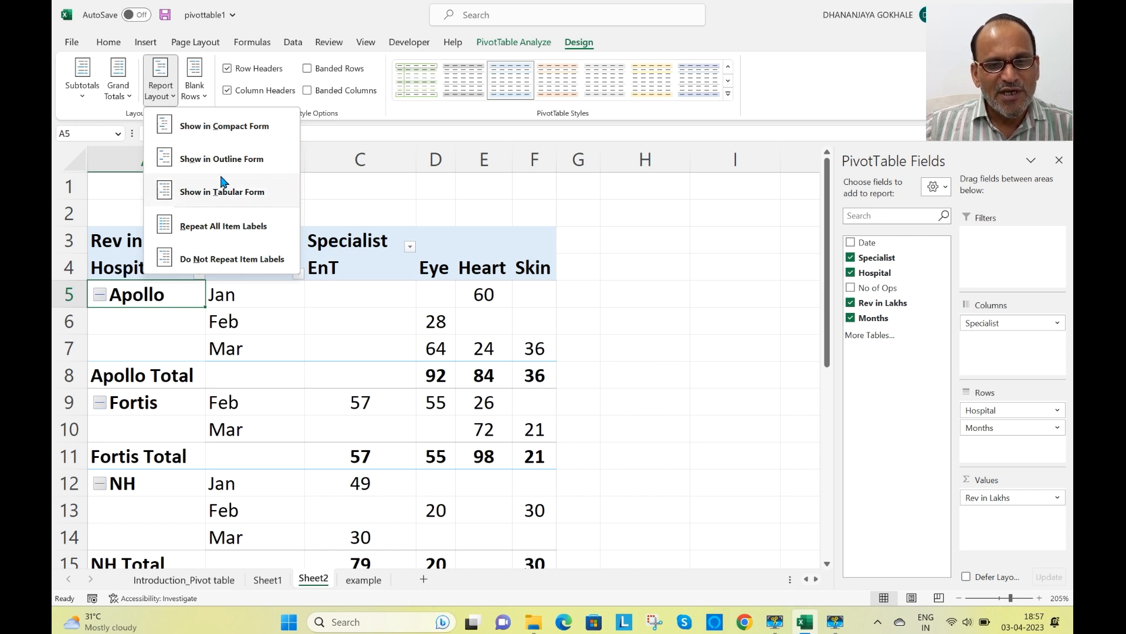
{"action": "left_click", "coordinate": [216, 135]}
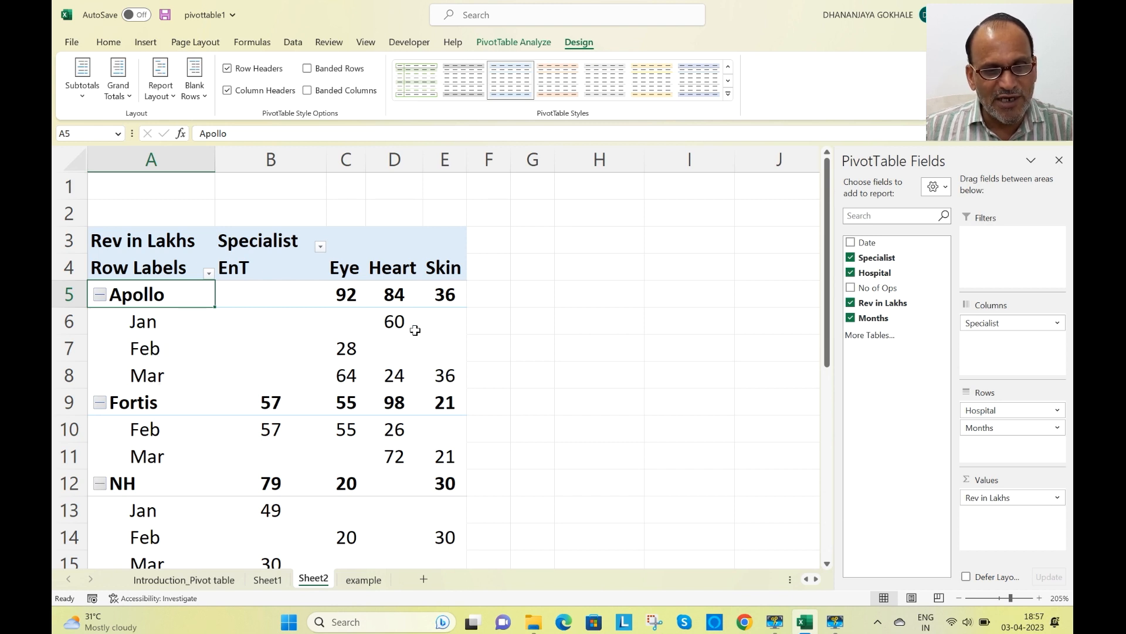
{"action": "left_click", "coordinate": [265, 326]}
{"action": "left_click", "coordinate": [265, 348]}
{"action": "left_click", "coordinate": [273, 370]}
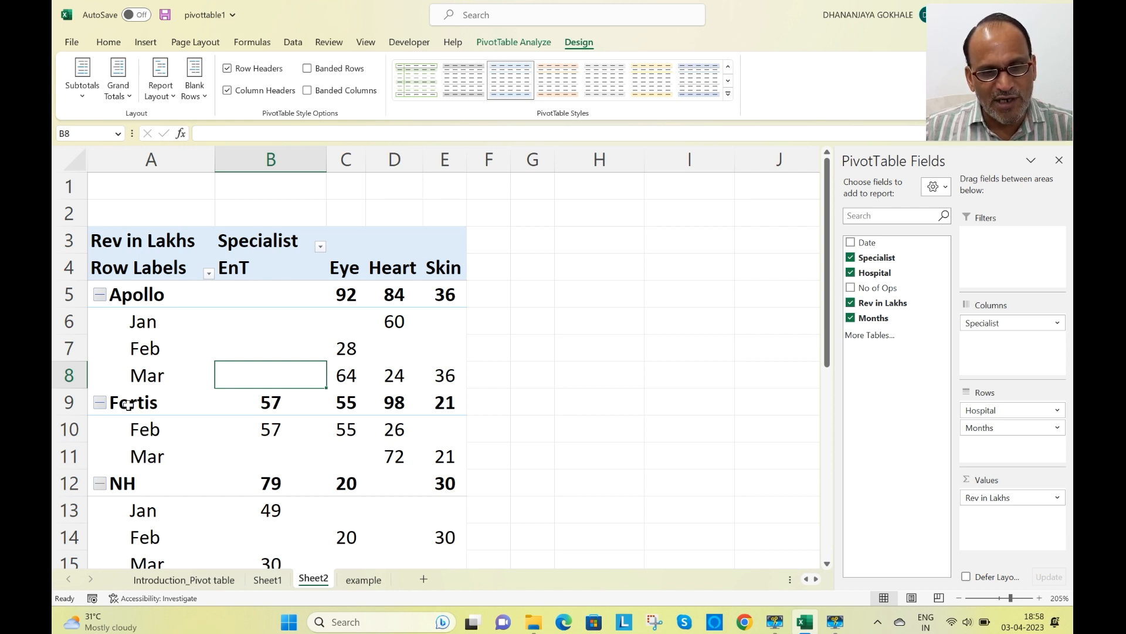
{"action": "left_click", "coordinate": [280, 405]}
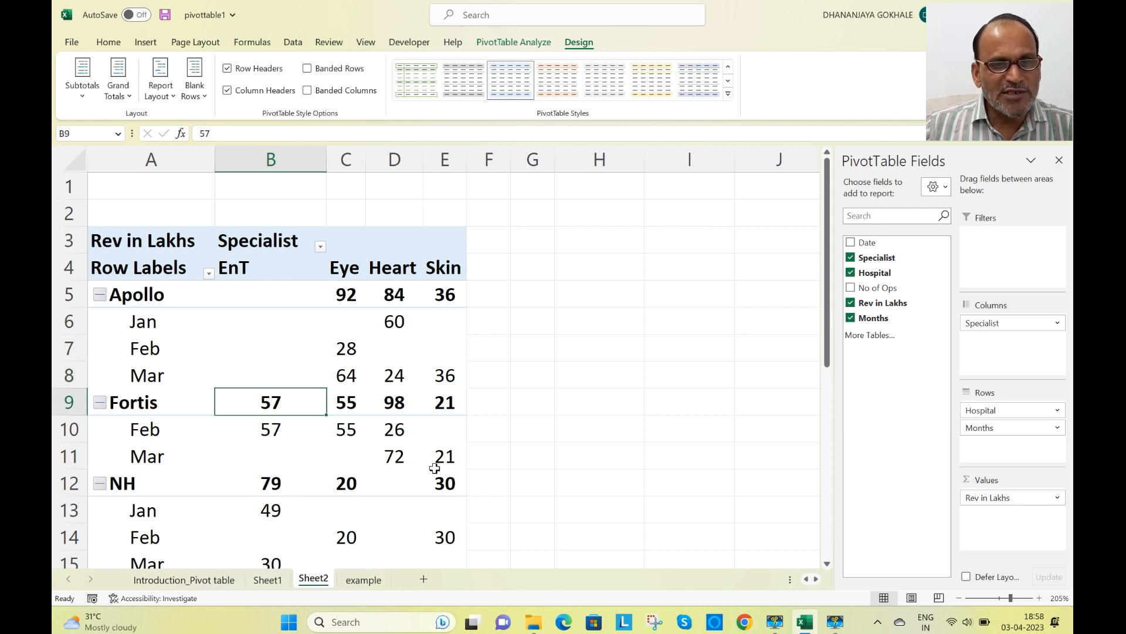
{"action": "scroll", "coordinate": [425, 478], "scroll_direction": "down", "scroll_amount": 2}
{"action": "scroll", "coordinate": [399, 511], "scroll_direction": "up", "scroll_amount": 2}
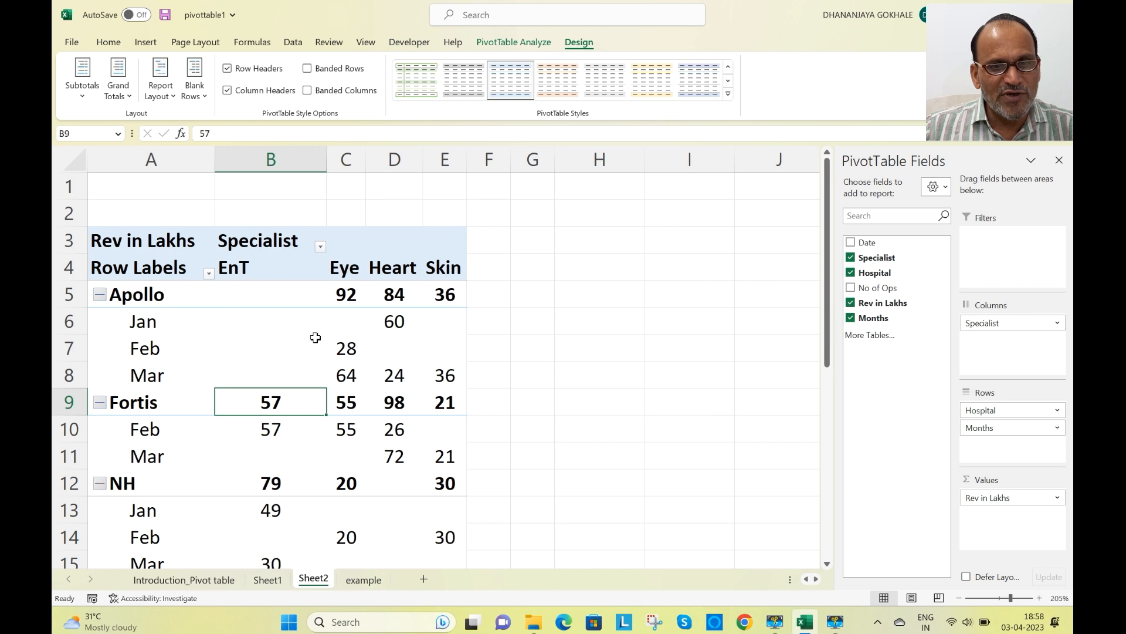
Step: Show the PivotTable report in outline form and repeat all item labels
{"action": "left_click", "coordinate": [169, 100]}
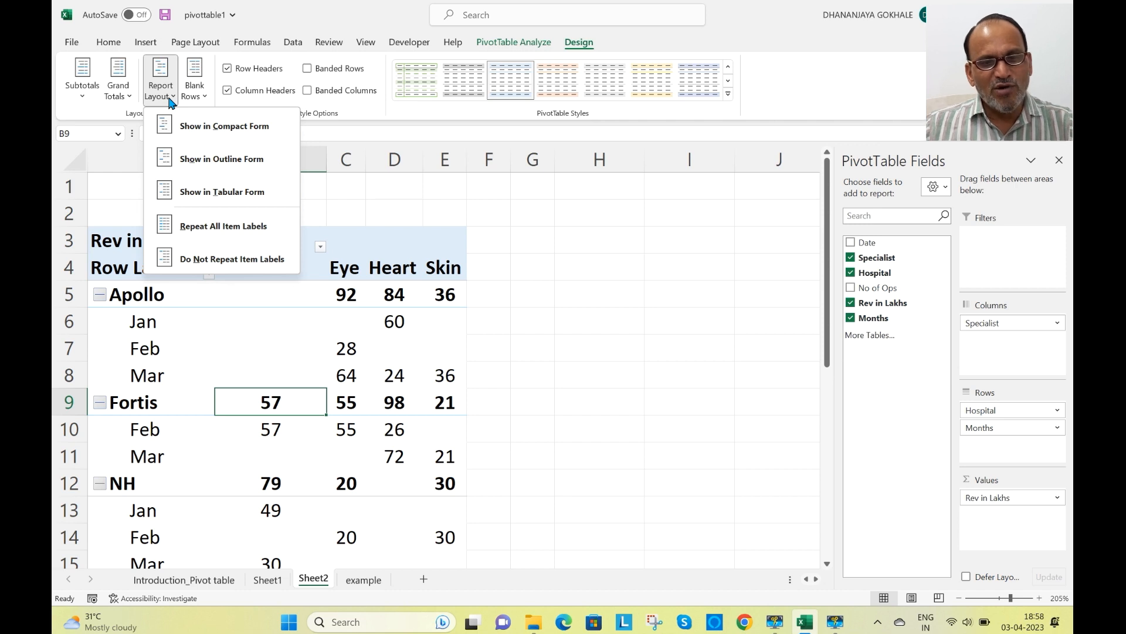
{"action": "left_click", "coordinate": [206, 160]}
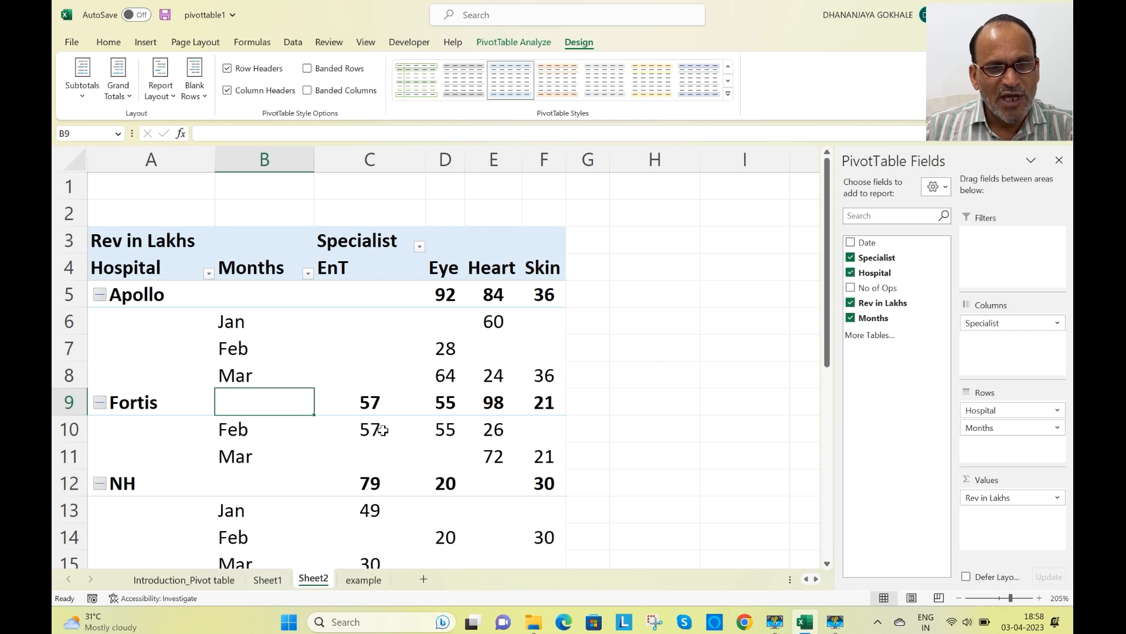
{"action": "left_click", "coordinate": [171, 96]}
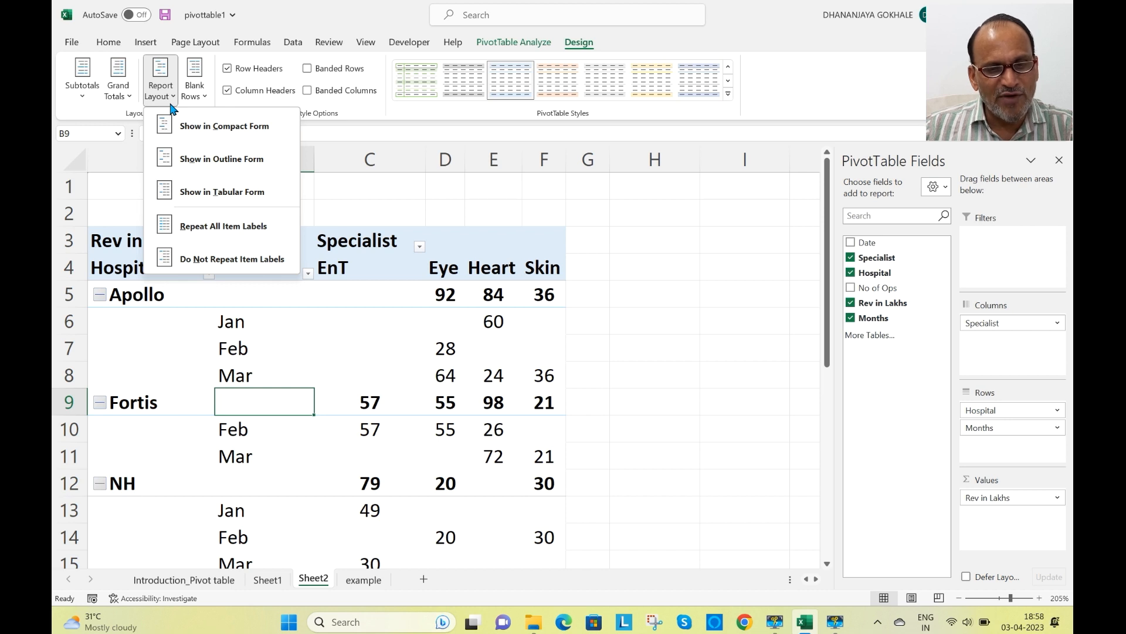
{"action": "left_click", "coordinate": [212, 234]}
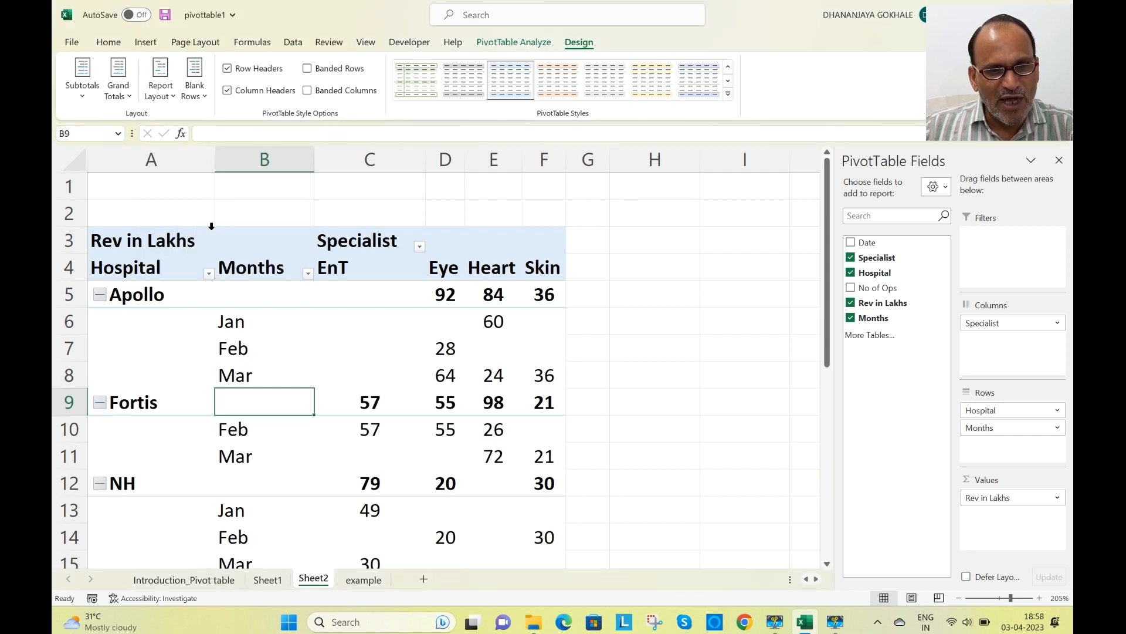
Step: Check the repeated hospital names beside the months, and set the report layout to not repeat item labels
{"action": "left_click", "coordinate": [292, 382]}
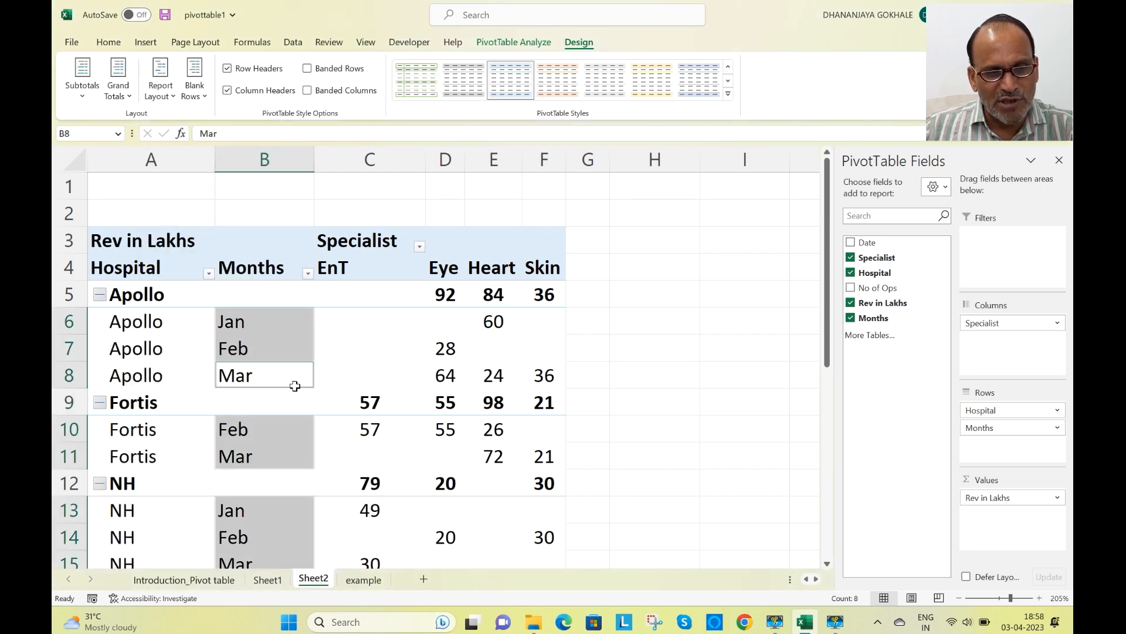
{"action": "left_click", "coordinate": [352, 372]}
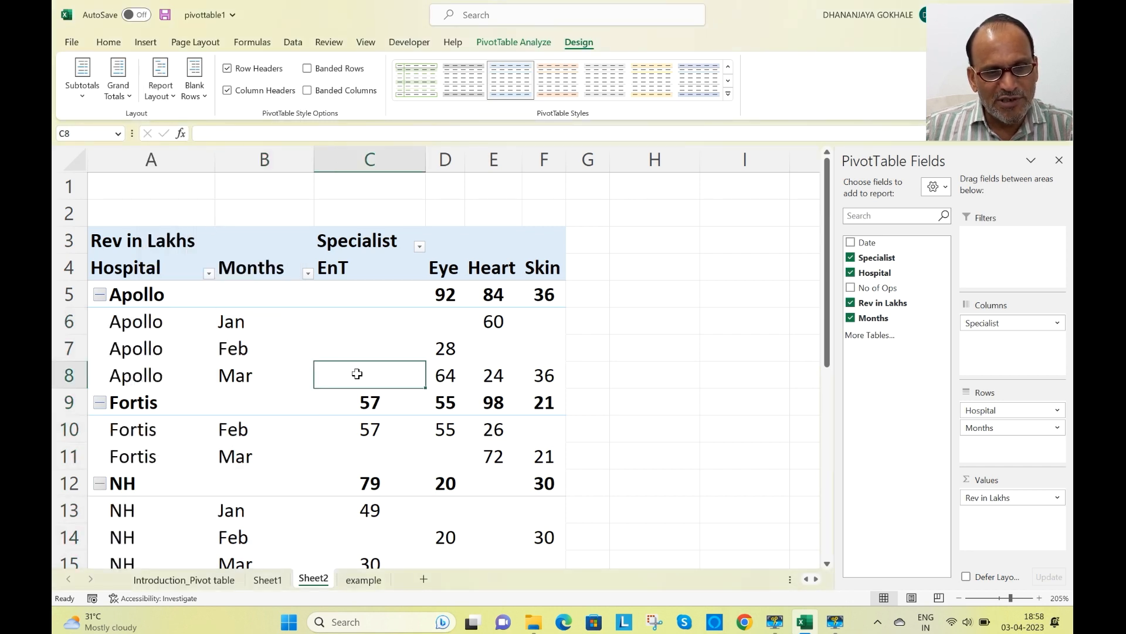
{"action": "left_click", "coordinate": [148, 330]}
{"action": "left_click", "coordinate": [146, 349]}
{"action": "left_click", "coordinate": [147, 374]}
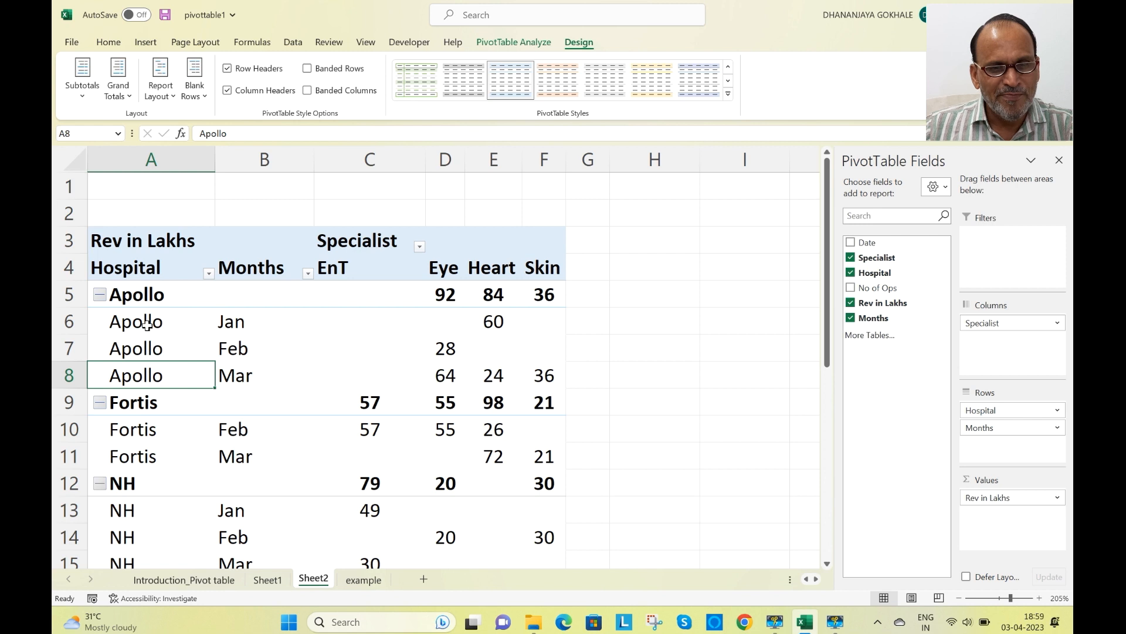
{"action": "left_click", "coordinate": [174, 95]}
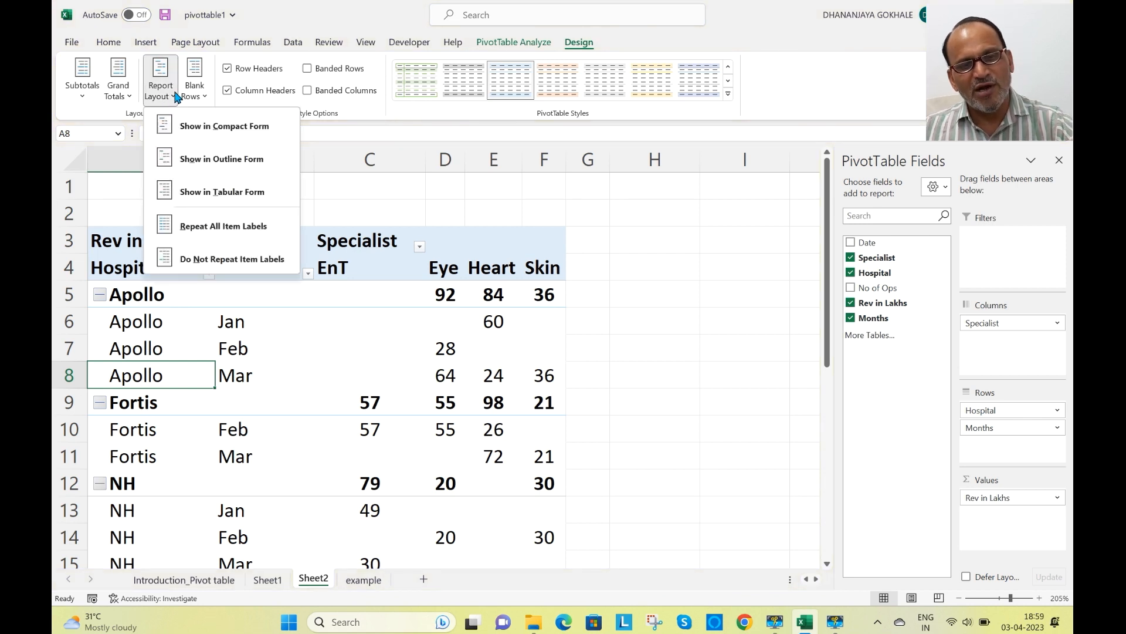
{"action": "left_click", "coordinate": [198, 256]}
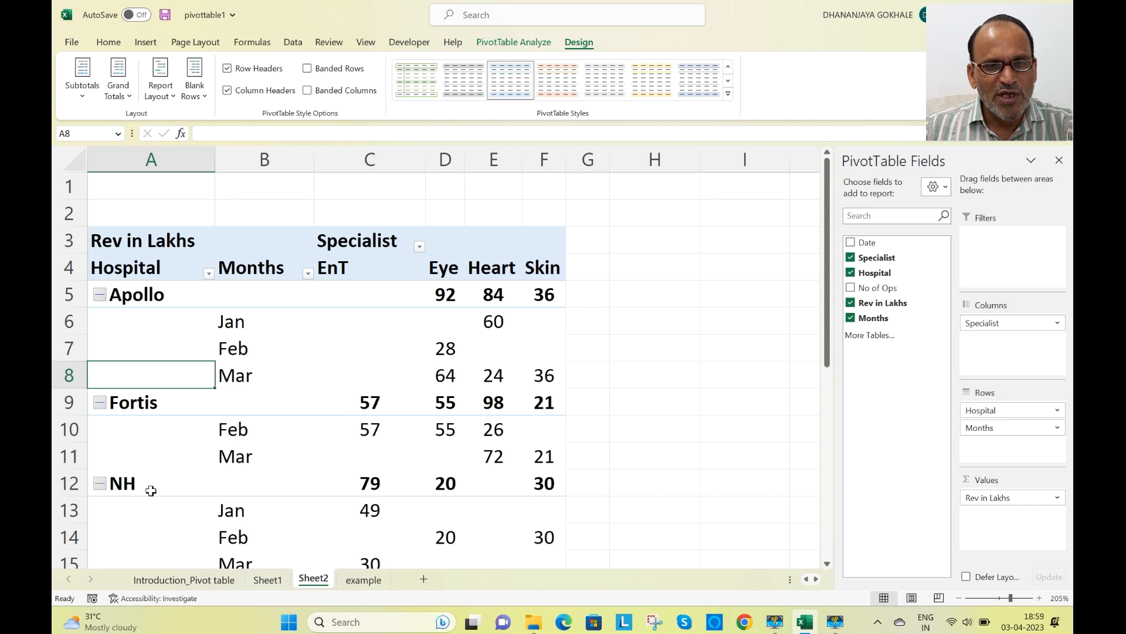
Step: Insert a blank line after each item in the PivotTable report
{"action": "mouse_move", "coordinate": [392, 485]}
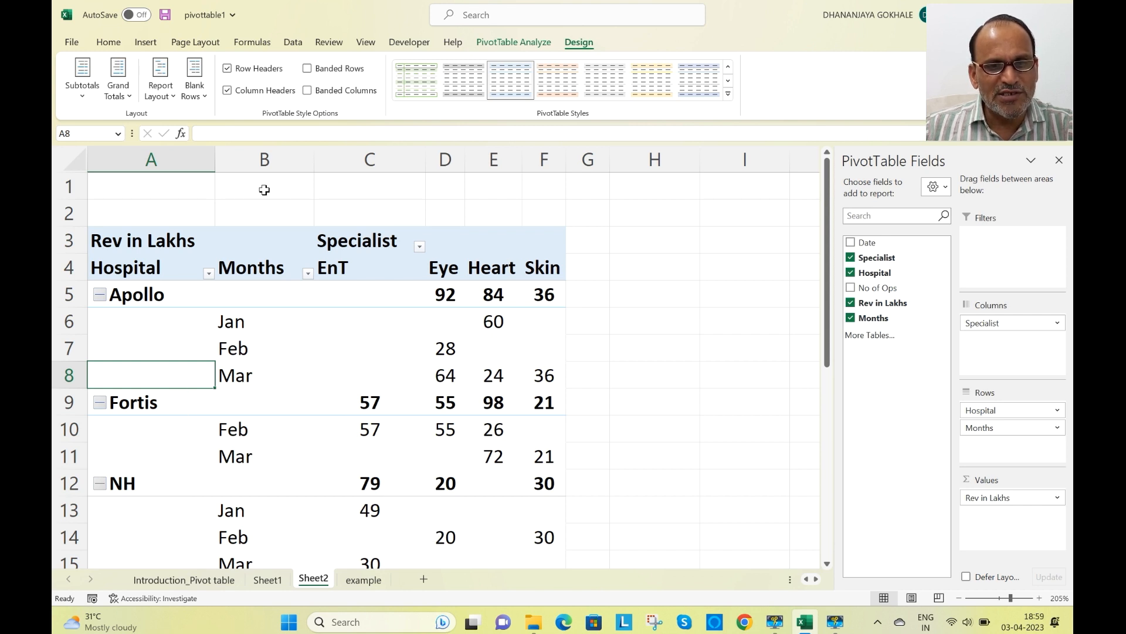
{"action": "left_click", "coordinate": [202, 96]}
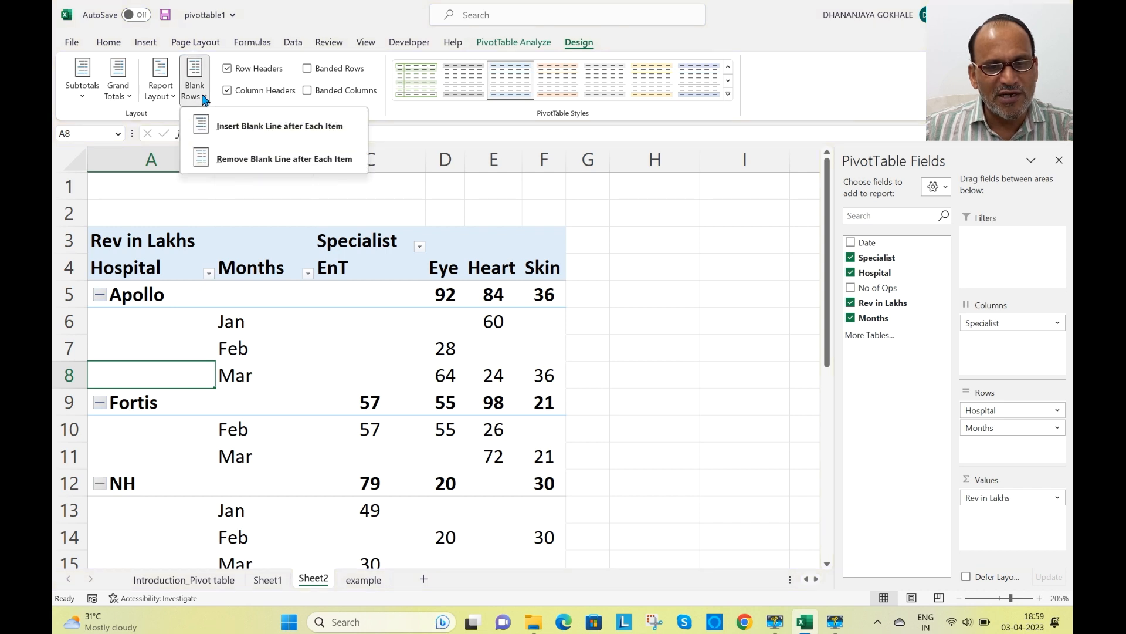
{"action": "left_click", "coordinate": [240, 126]}
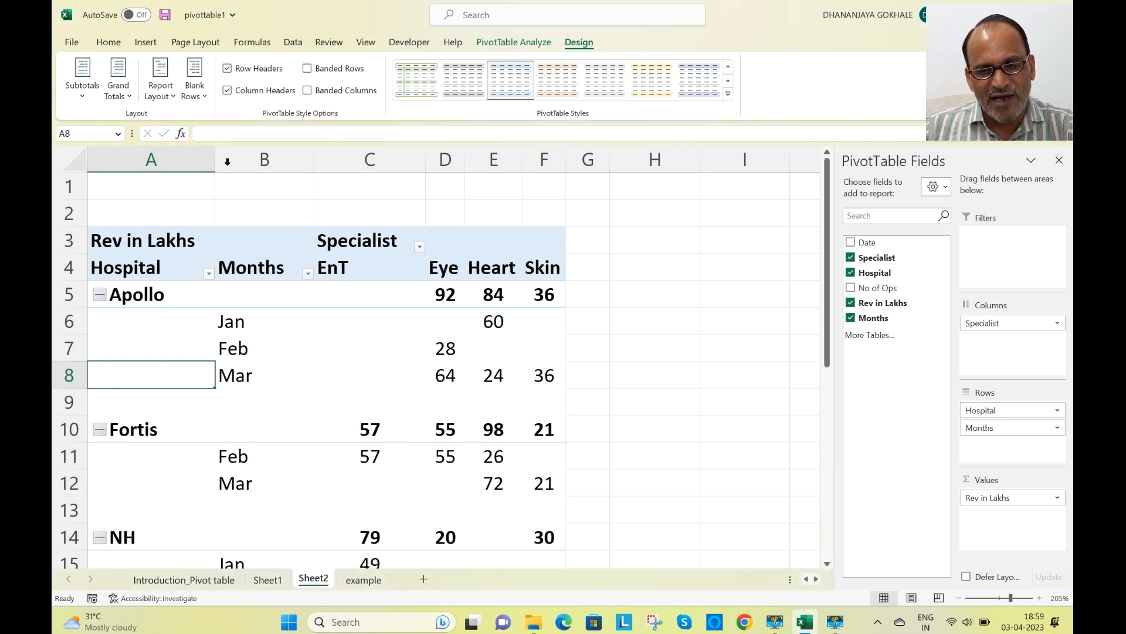
Step: Examine the blank rows following the Apollo, Fortis and NH groups down to the Grand Total row
{"action": "left_click", "coordinate": [656, 452]}
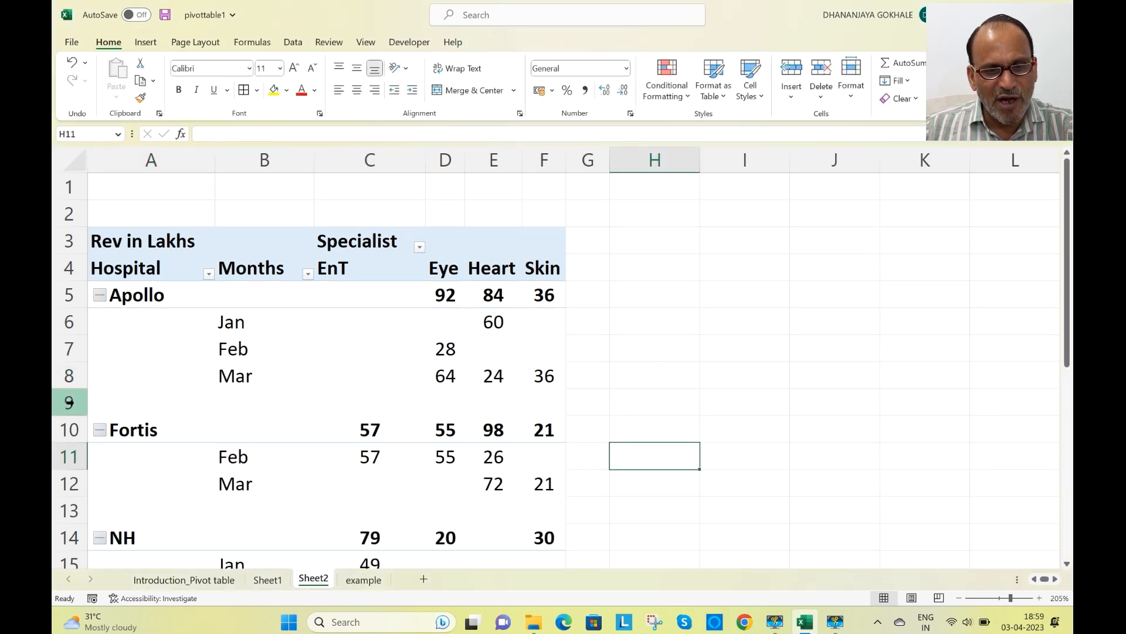
{"action": "left_click", "coordinate": [69, 402]}
{"action": "left_click", "coordinate": [725, 450]}
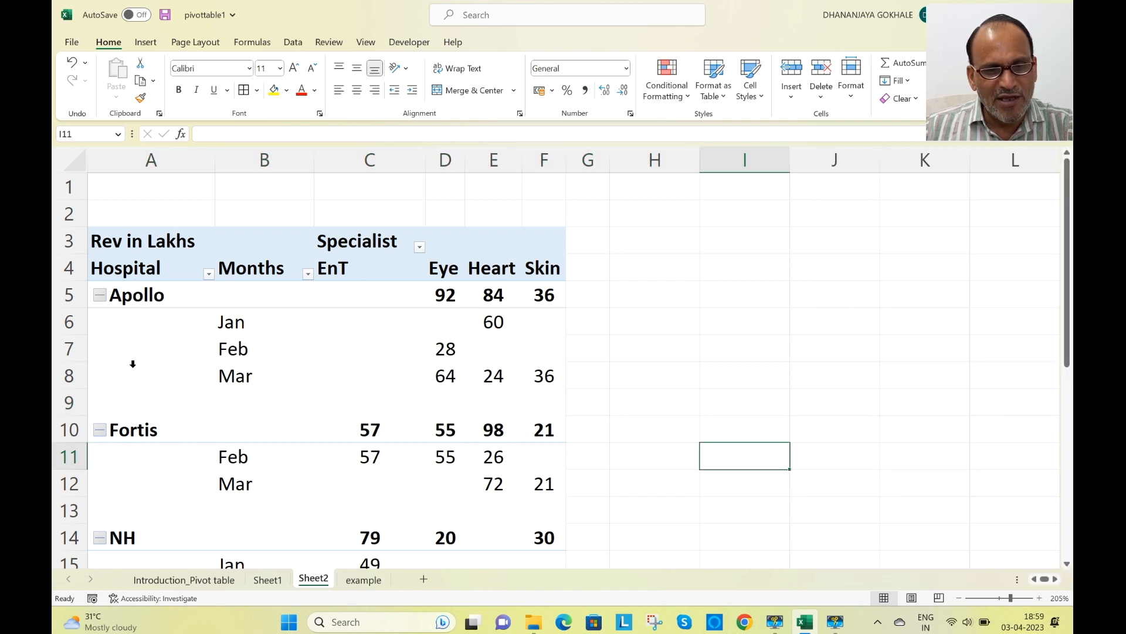
{"action": "scroll", "coordinate": [587, 420], "scroll_direction": "down", "scroll_amount": 2}
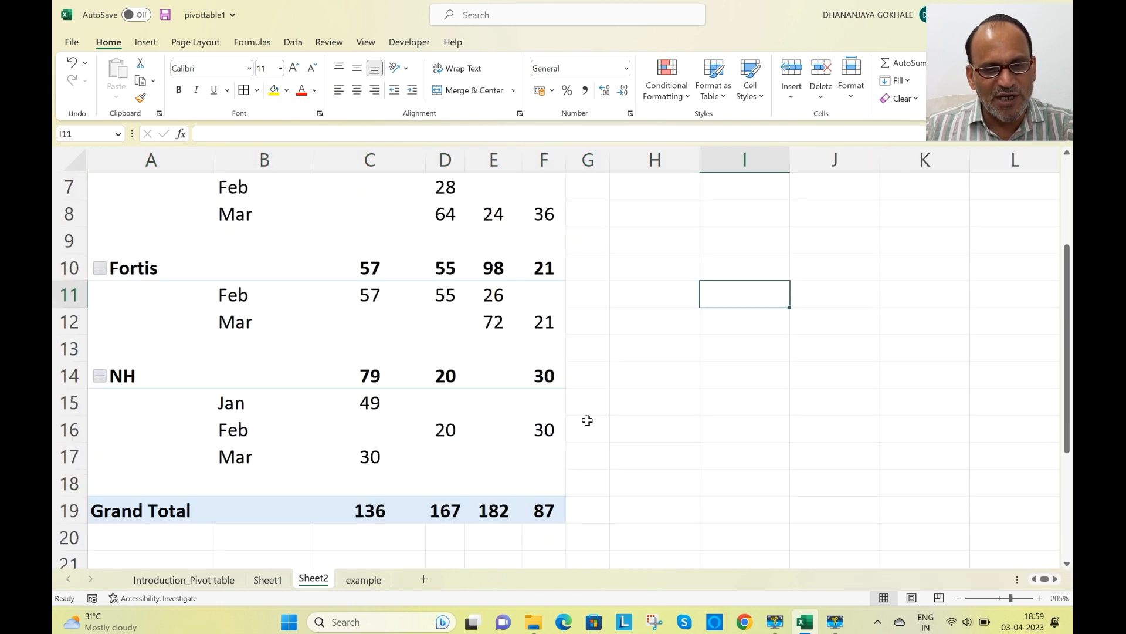
{"action": "left_click", "coordinate": [67, 348]}
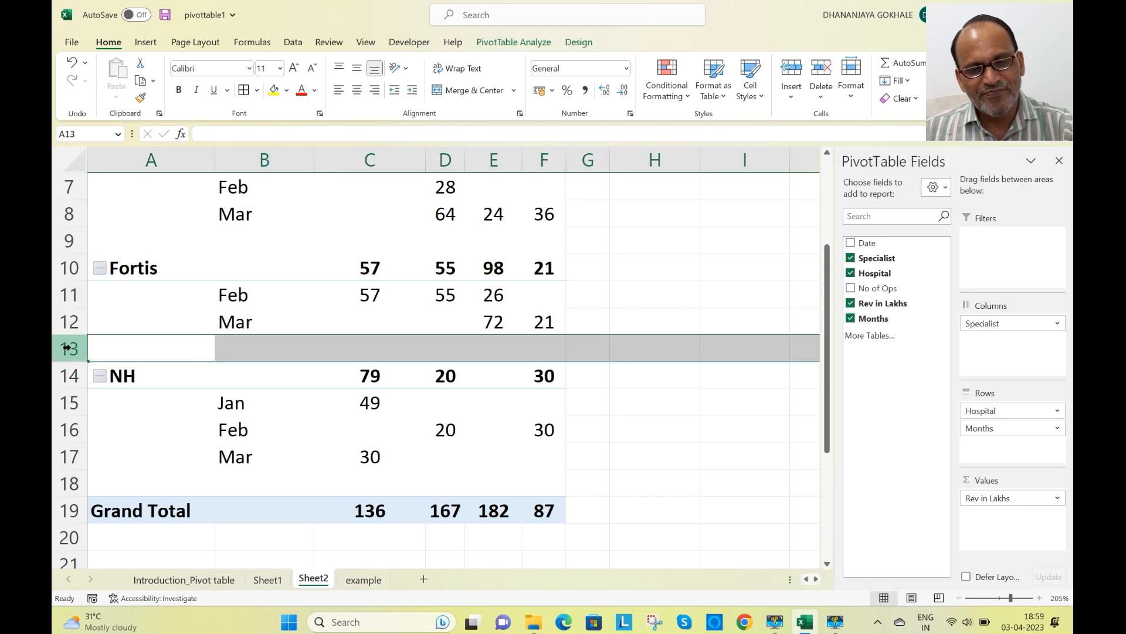
{"action": "left_click", "coordinate": [70, 484]}
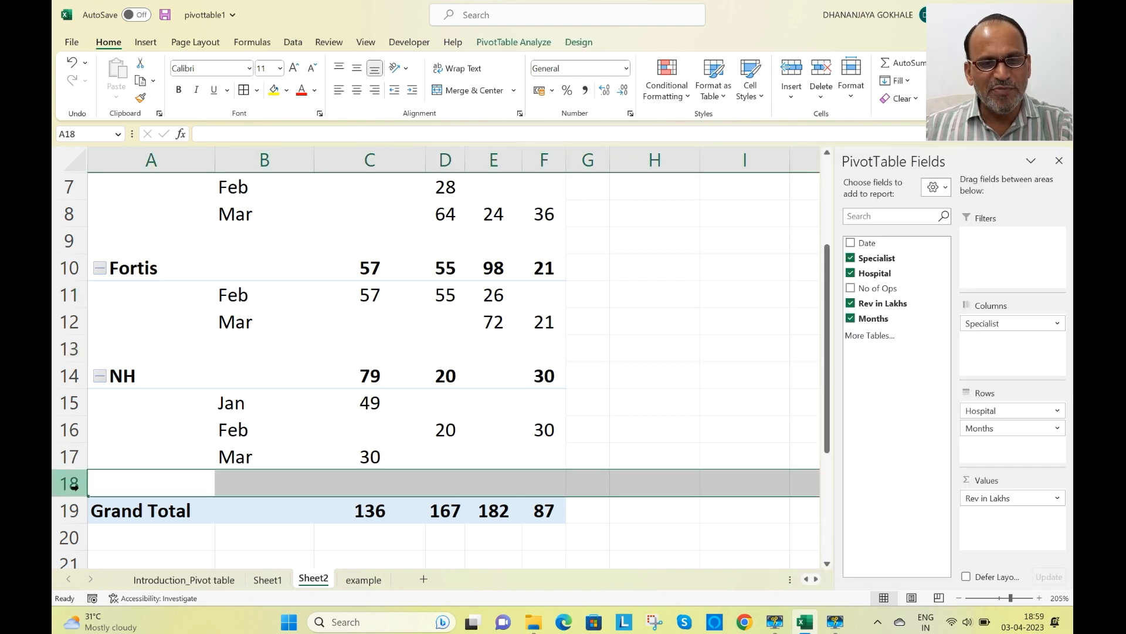
{"action": "left_click", "coordinate": [638, 428]}
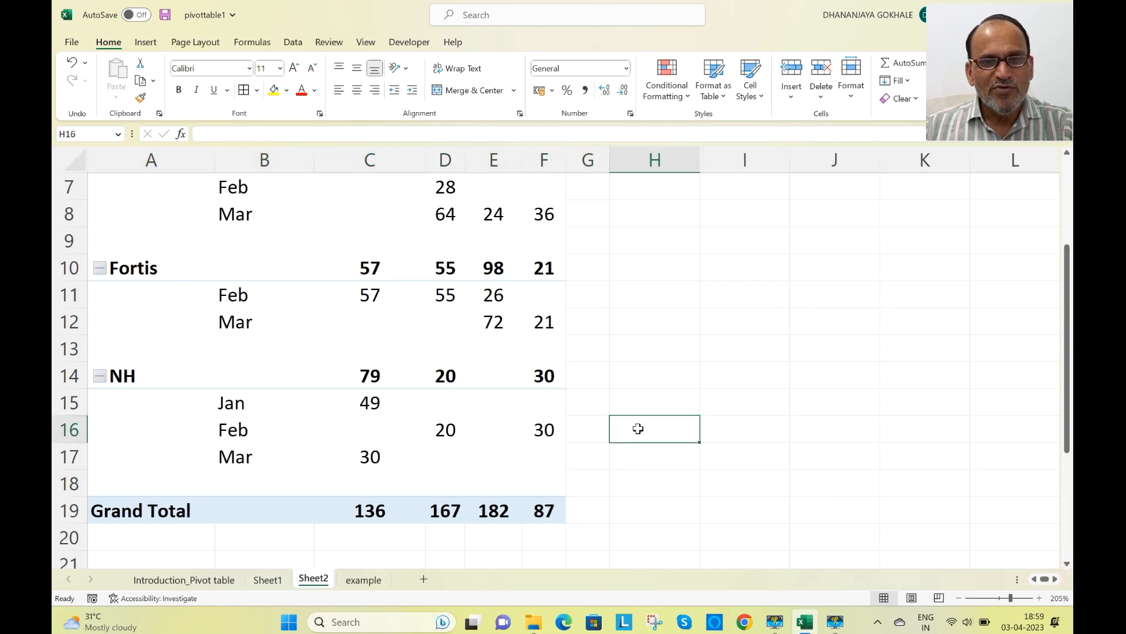
{"action": "scroll", "coordinate": [638, 429], "scroll_direction": "up", "scroll_amount": 2}
{"action": "scroll", "coordinate": [639, 429], "scroll_direction": "down", "scroll_amount": 1}
{"action": "scroll", "coordinate": [638, 429], "scroll_direction": "down", "scroll_amount": 1}
{"action": "scroll", "coordinate": [638, 429], "scroll_direction": "up", "scroll_amount": 3}
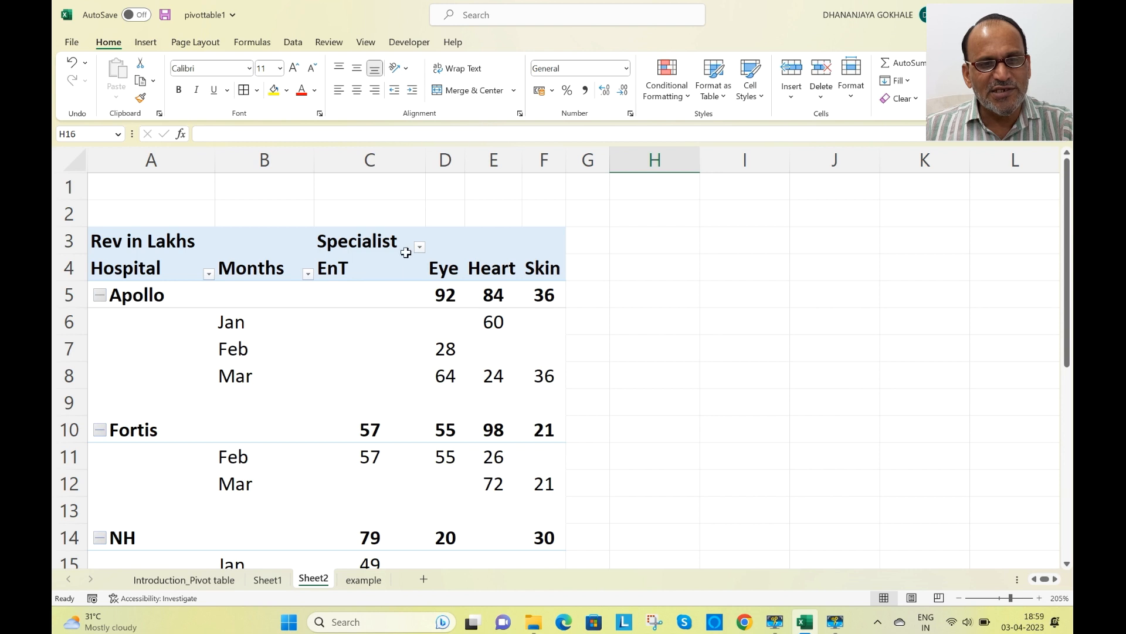
Step: Turn the PivotTable's Column Headers styling off and back on, and do the same with Row Headers
{"action": "left_click", "coordinate": [322, 377]}
{"action": "left_click", "coordinate": [578, 43]}
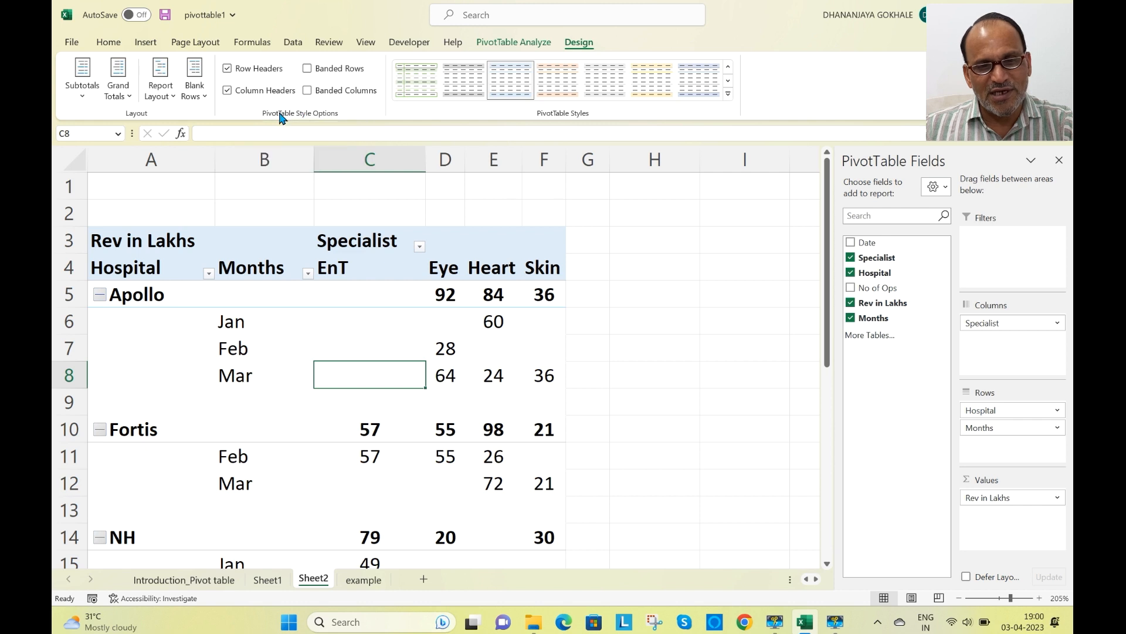
{"action": "left_click", "coordinate": [229, 91]}
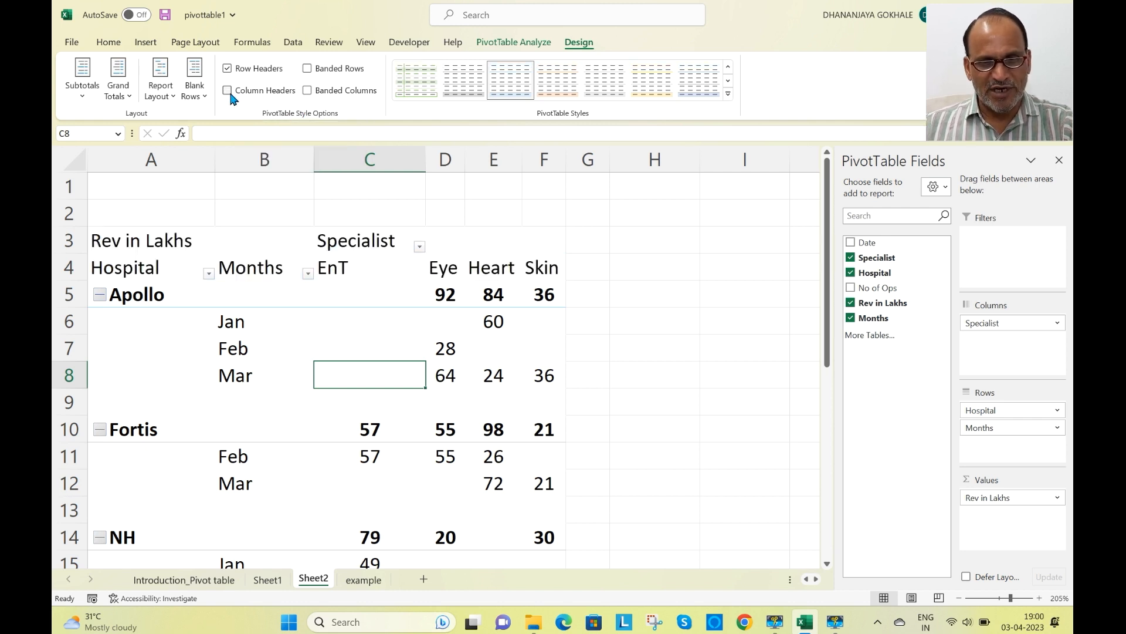
{"action": "left_click", "coordinate": [228, 90]}
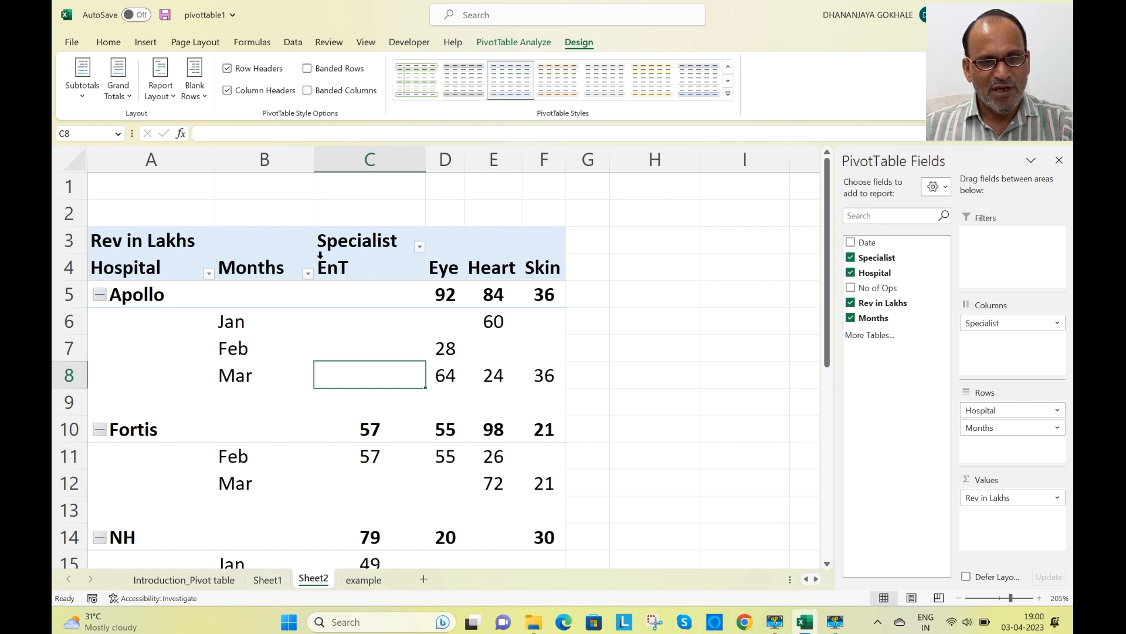
{"action": "left_click", "coordinate": [228, 69]}
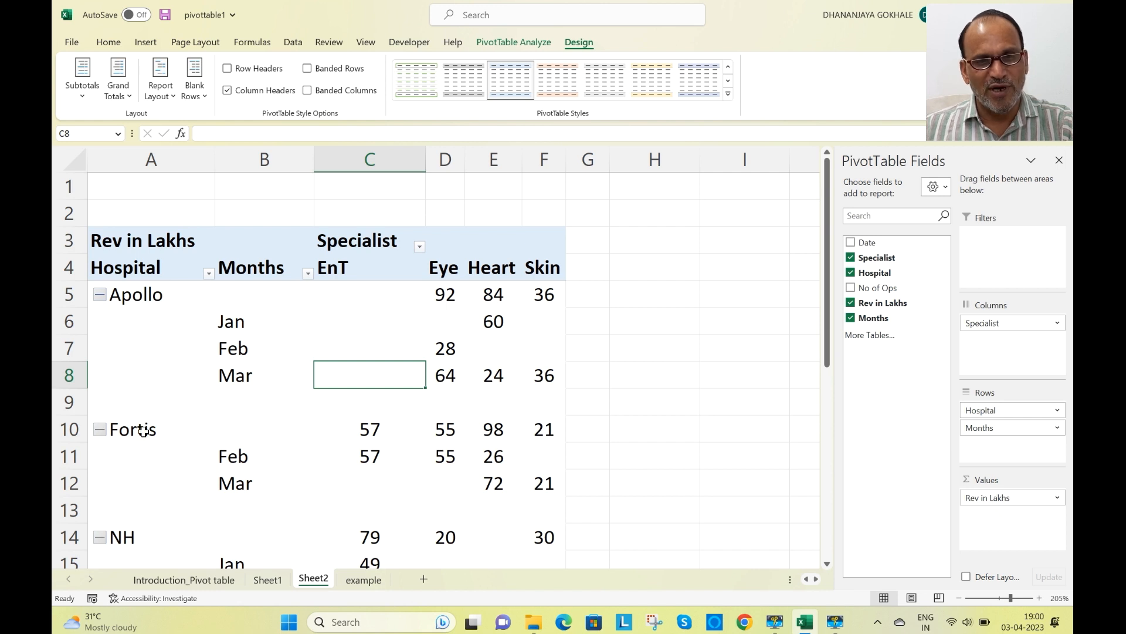
{"action": "left_click", "coordinate": [228, 69]}
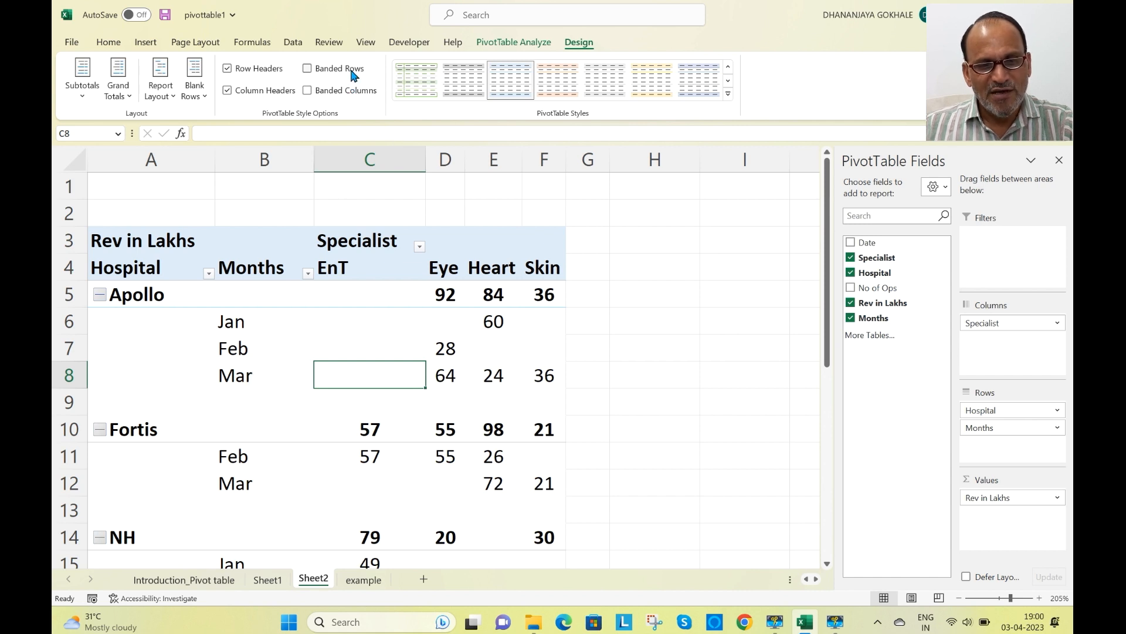
Step: Try Banded Rows and Banded Columns on the PivotTable one at a time, switching each off again
{"action": "left_click", "coordinate": [307, 68]}
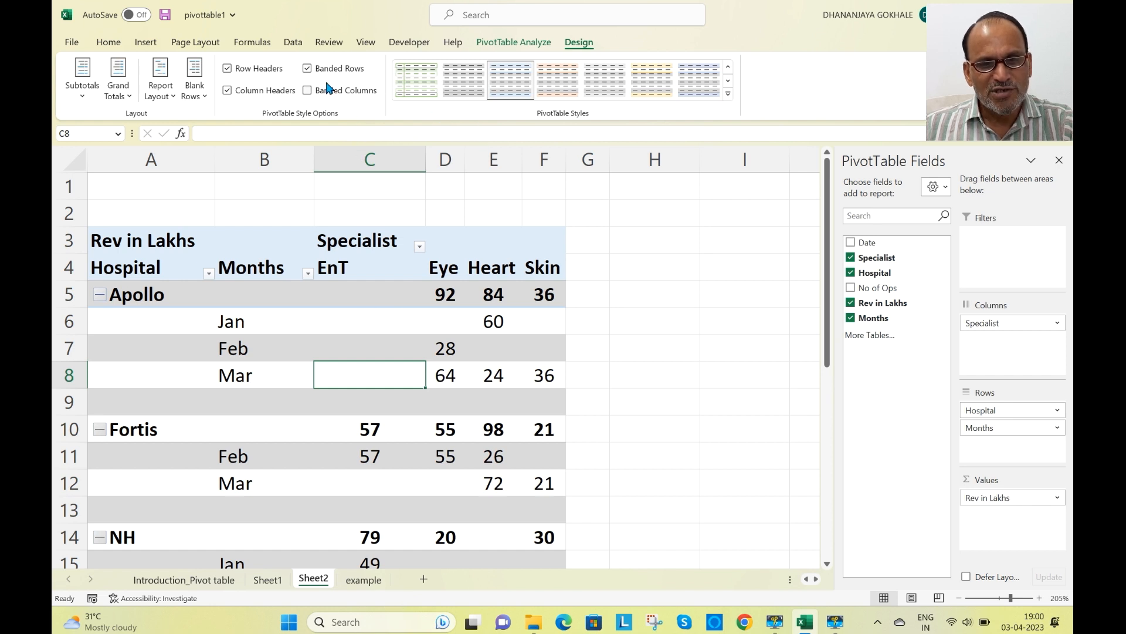
{"action": "left_click", "coordinate": [307, 69]}
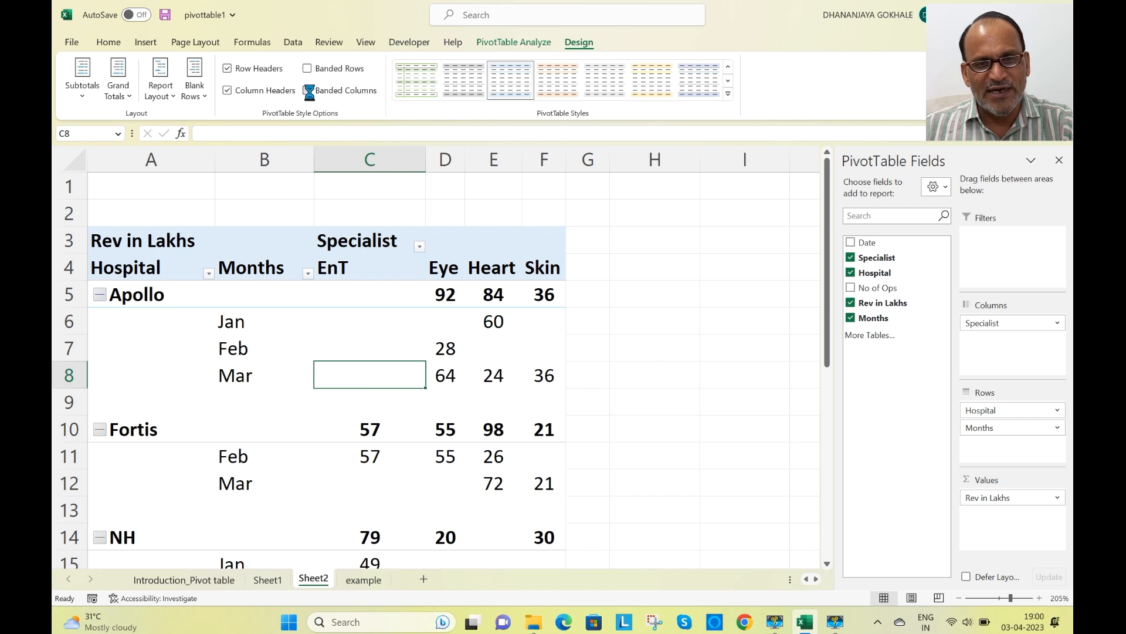
{"action": "left_click", "coordinate": [307, 91]}
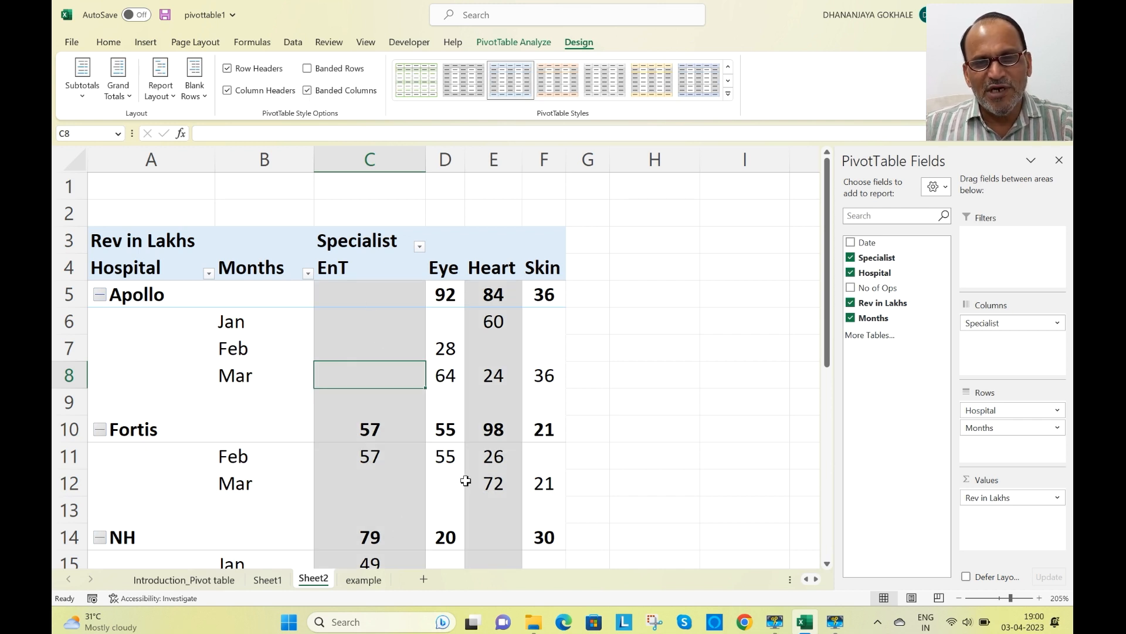
{"action": "left_click", "coordinate": [307, 91]}
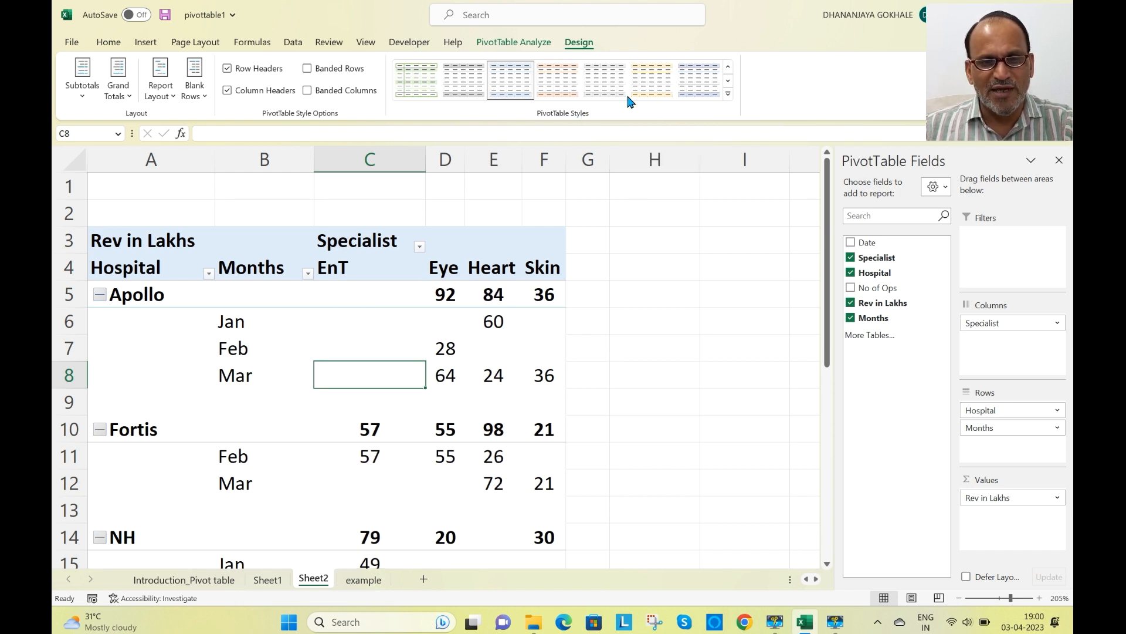
Step: Try different PivotTable styles and apply the one with a solid orange header and light orange hospital rows
{"action": "left_click", "coordinate": [728, 81]}
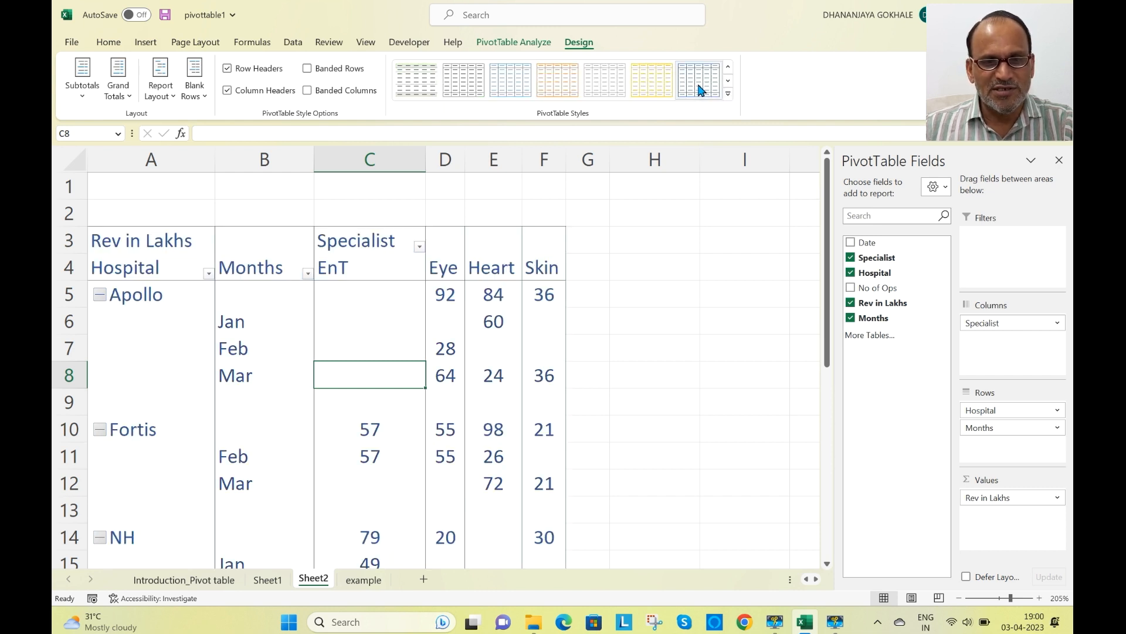
{"action": "left_click", "coordinate": [614, 82]}
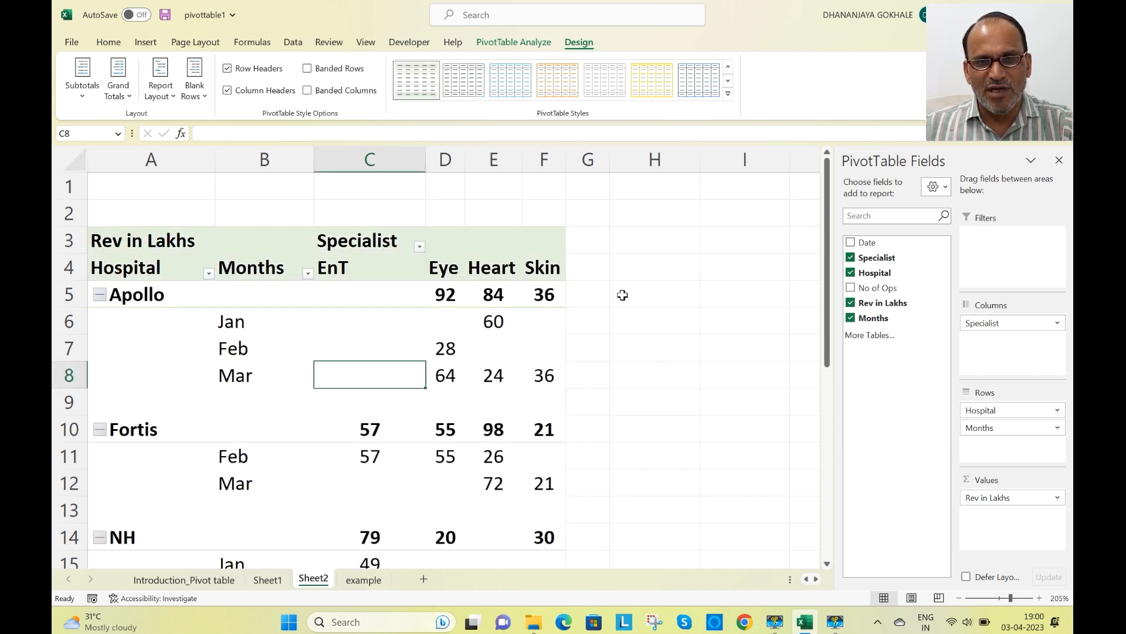
{"action": "left_click", "coordinate": [728, 82]}
{"action": "left_click", "coordinate": [728, 84]}
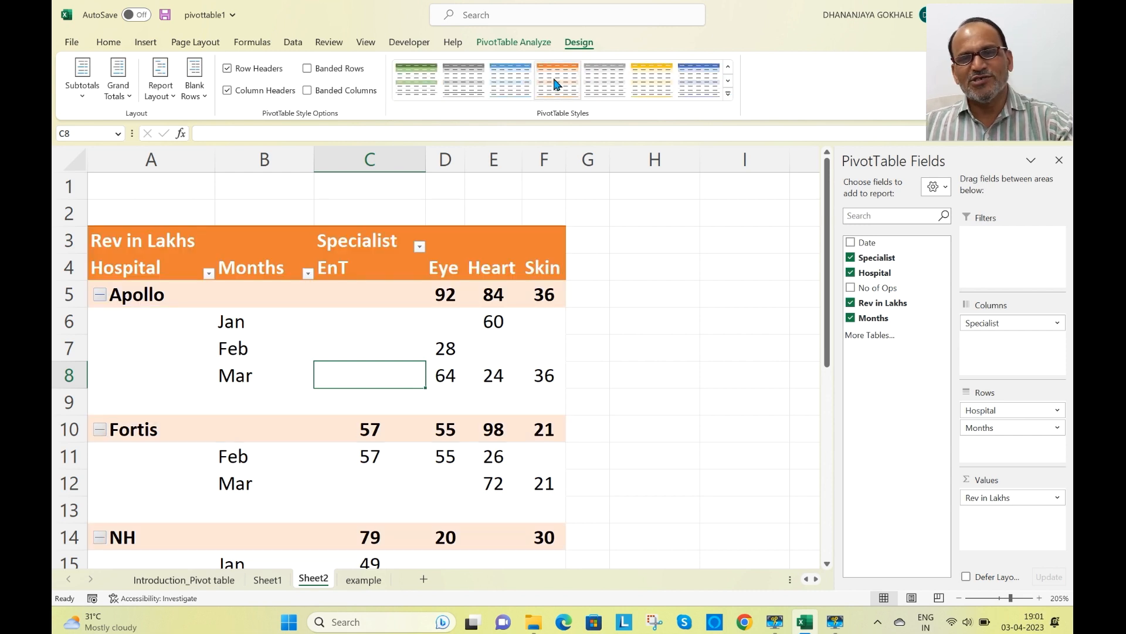
{"action": "left_click", "coordinate": [510, 80]}
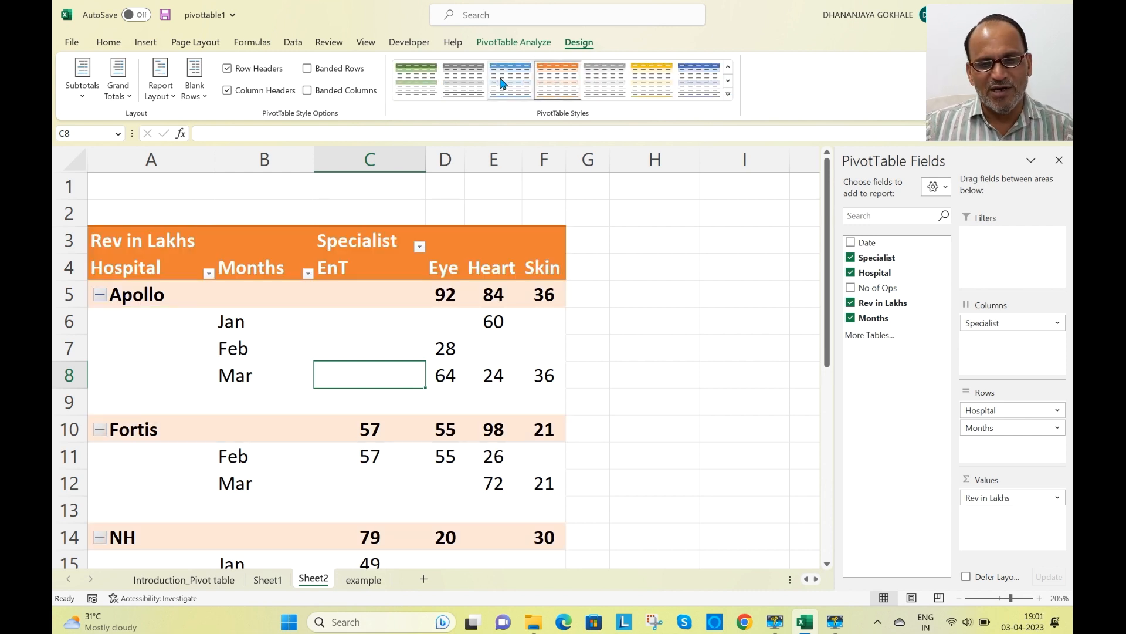